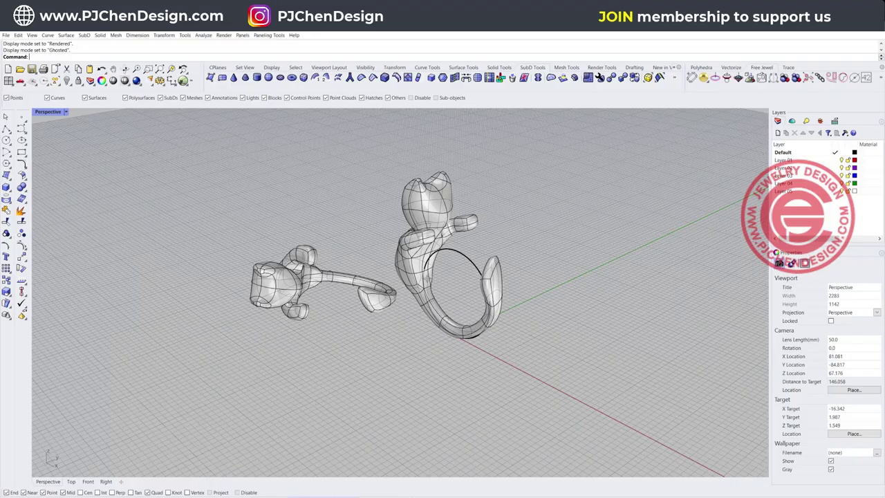
right_click_drag(415, 271, 596, 273)
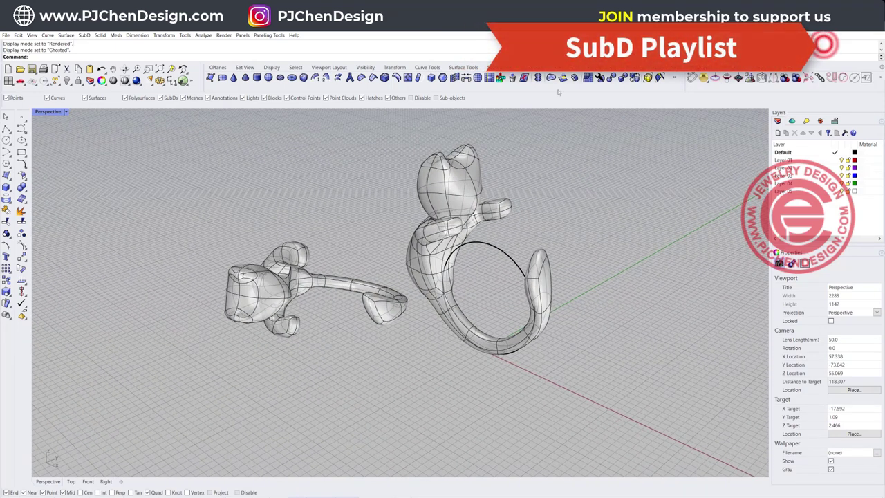
scroll(422, 256, "down", 4)
right_click_drag(422, 256, 330, 262)
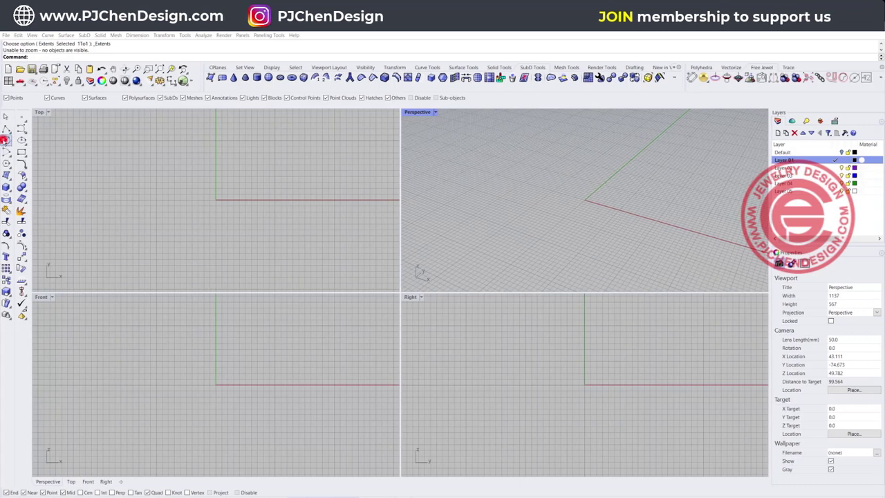
Draw a 16 mm diameter circle centred on the origin in the Front view.
left_click(6, 140)
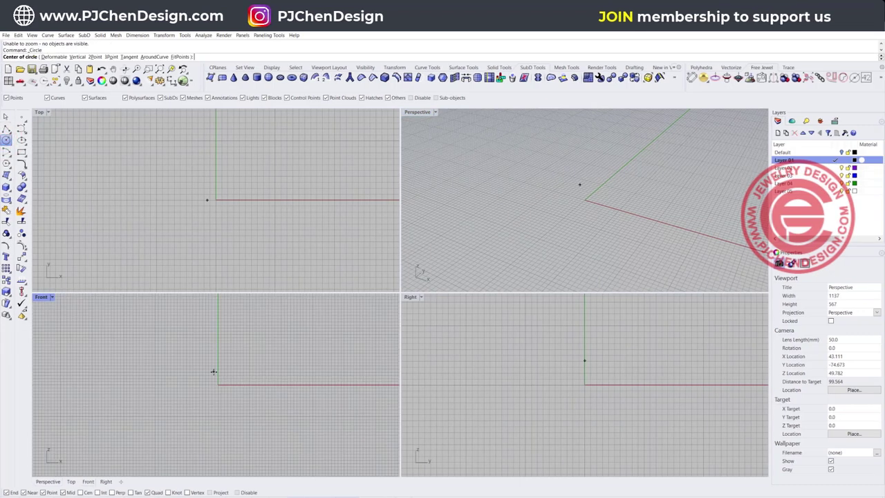
left_click(217, 385)
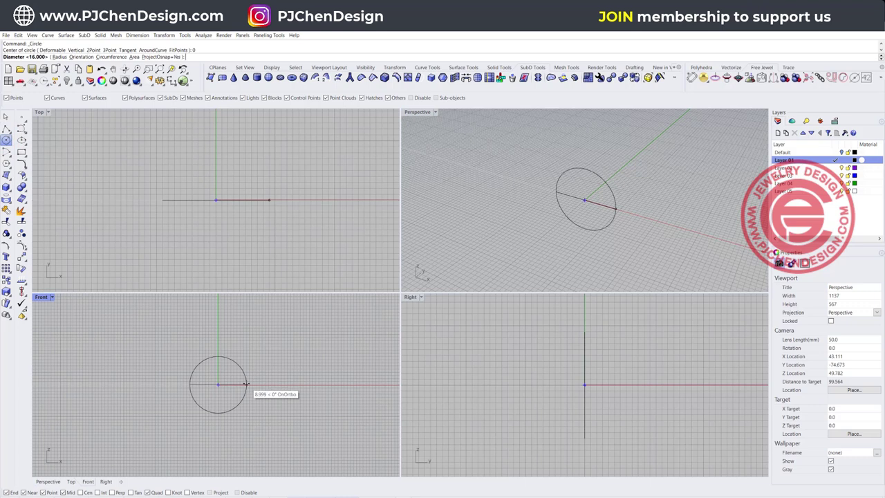
key("Return")
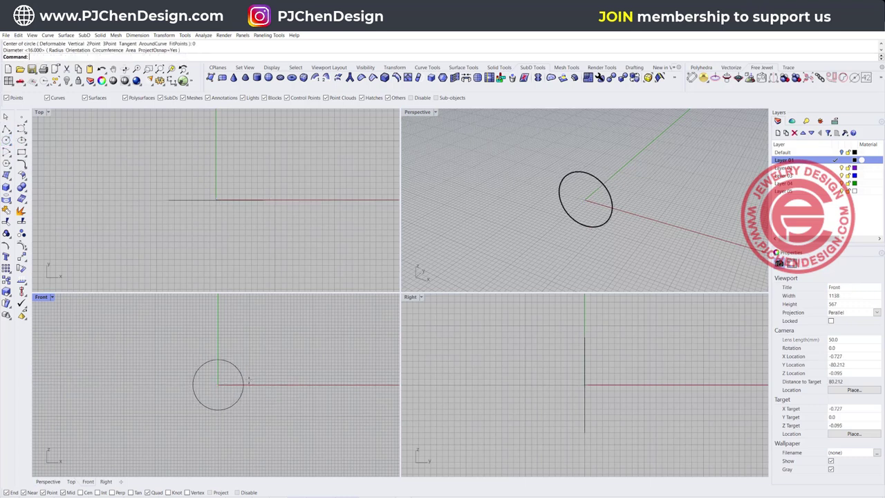
scroll(223, 214, "down", 2)
right_click_drag(231, 213, 215, 228)
right_click_drag(596, 204, 614, 189)
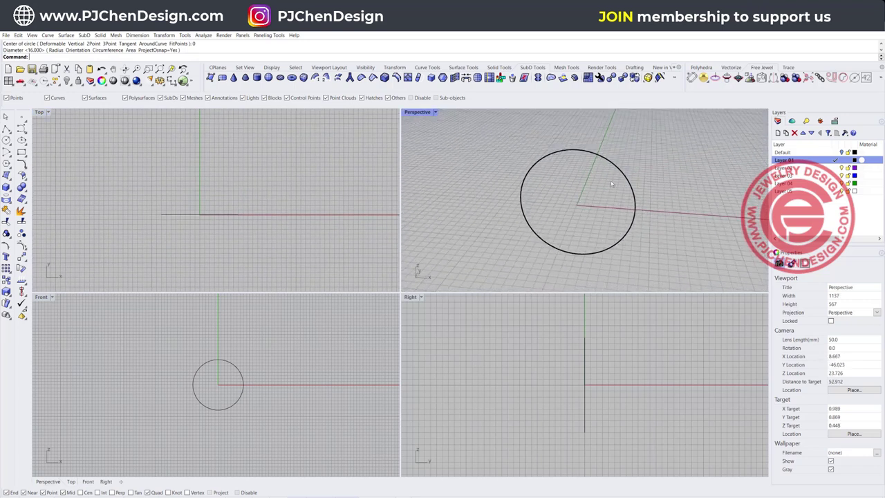
Measure the circle's curve length and copy the resulting value.
left_click(611, 160)
right_click_drag(258, 198, 234, 195)
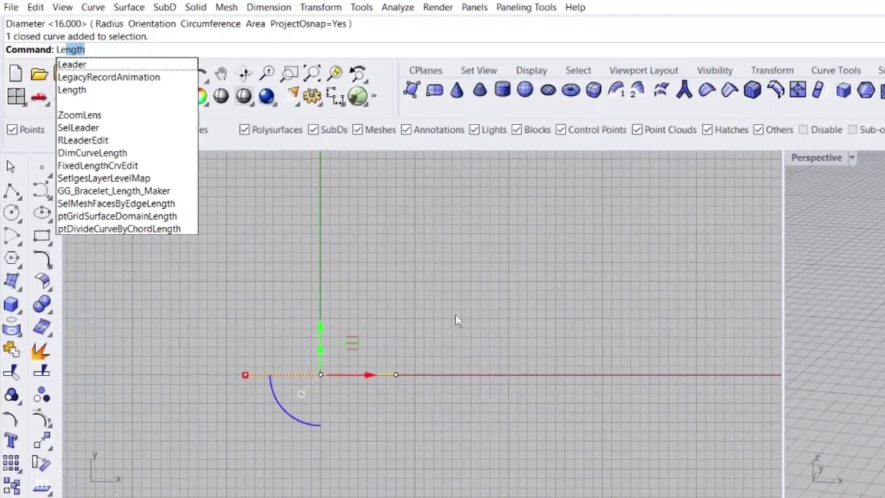
key("Return")
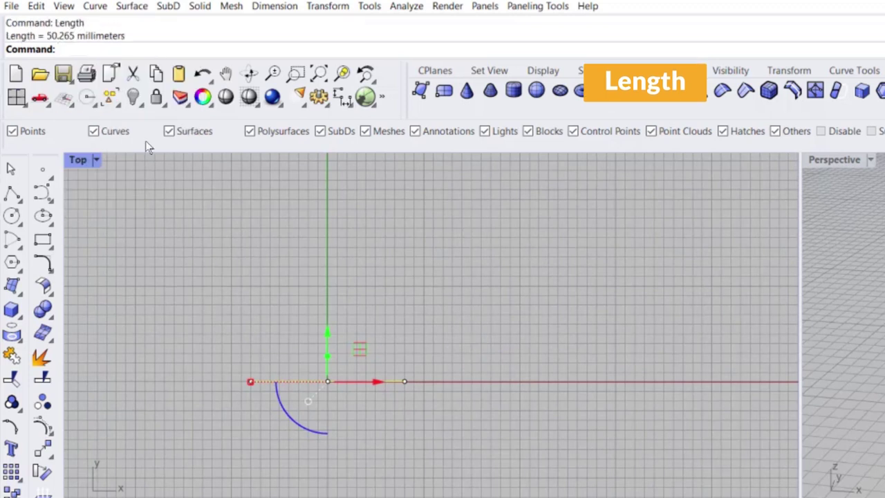
left_click_drag(46, 36, 75, 36)
key("ctrl+c")
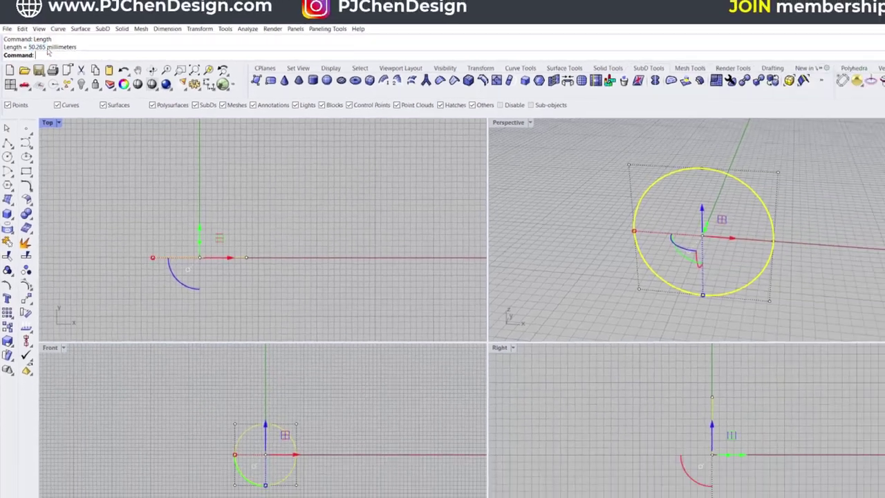
Draw a straight horizontal polyline 50.265 mm long beside the circle in the Top view.
left_click(5, 128)
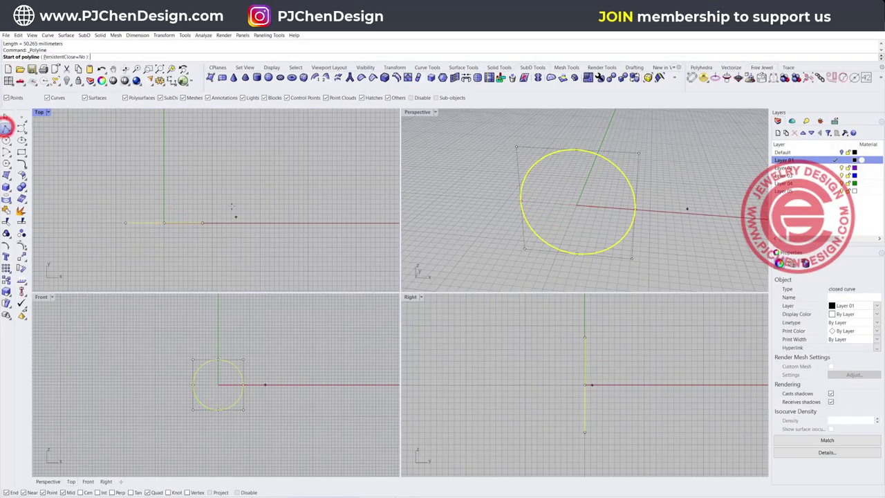
left_click(218, 177)
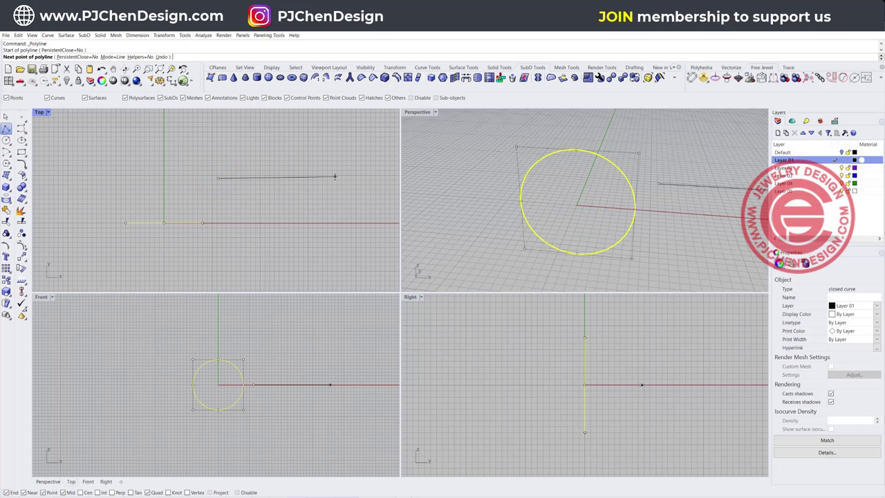
key("ctrl+v")
key("Return")
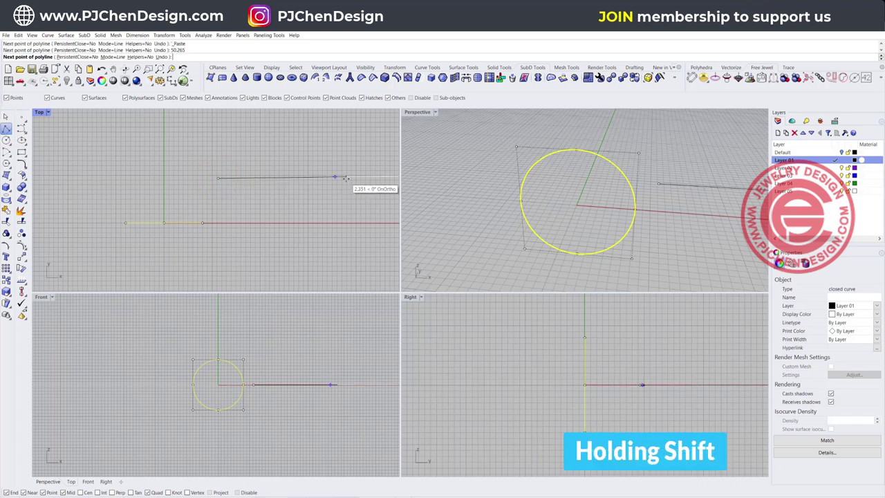
left_click(348, 195, "shift")
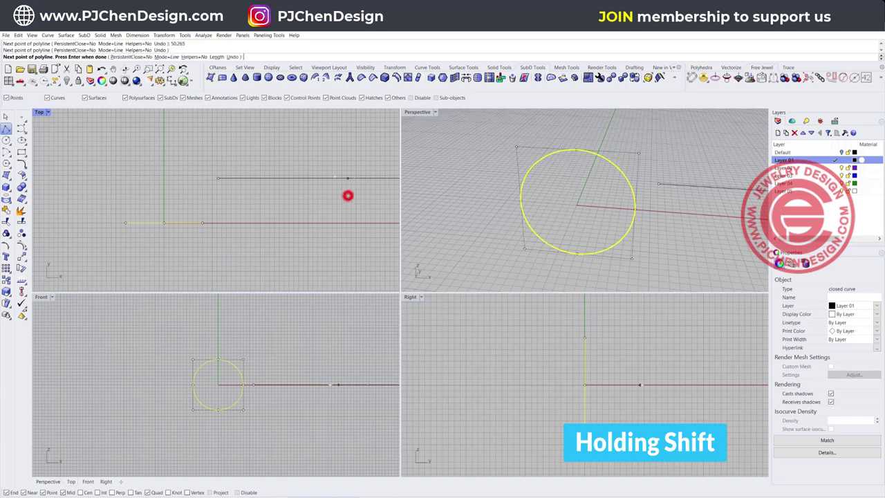
scroll(354, 216, "down", 8)
right_click(354, 216)
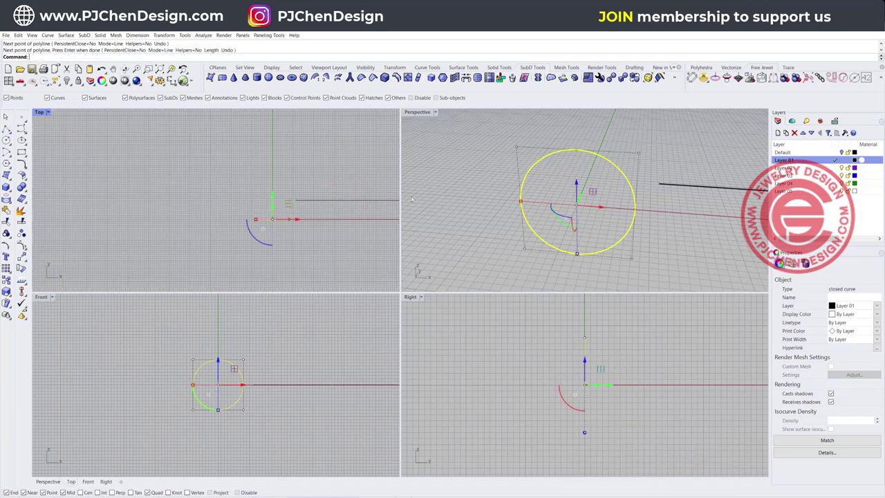
Compare the ring circle and the straight line in an enlarged Perspective view, then restore the four views.
left_click(712, 231)
scroll(712, 231, "down", 2)
right_click_drag(712, 231, 608, 227, "shift")
double_click(419, 113)
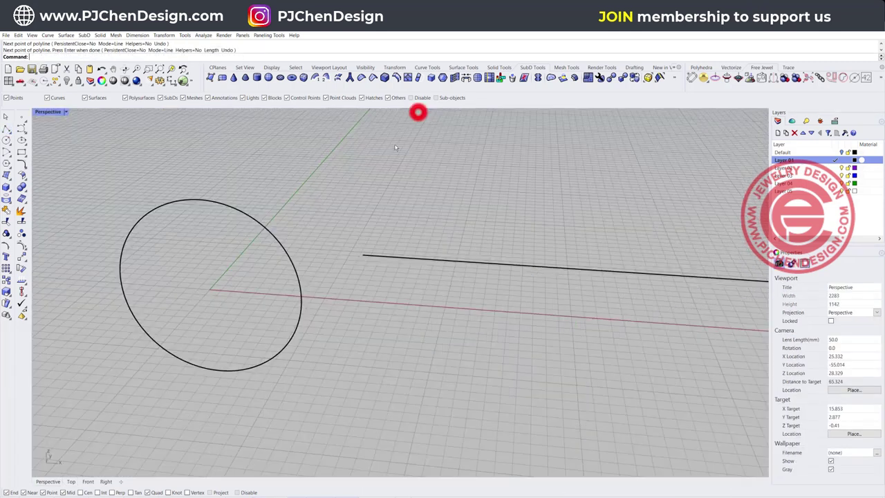
left_click(273, 239)
left_click(424, 257)
scroll(477, 224, "down", 8)
right_click_drag(476, 224, 293, 261, "shift")
left_click(387, 196)
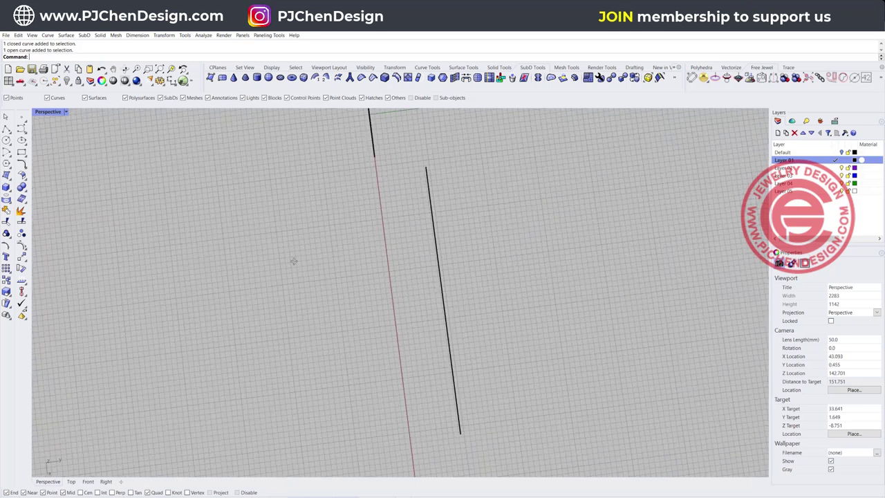
double_click(45, 112)
Rotate the straight line 90 degrees about its centre so it runs vertically in the Top view.
scroll(239, 184, "up", 2)
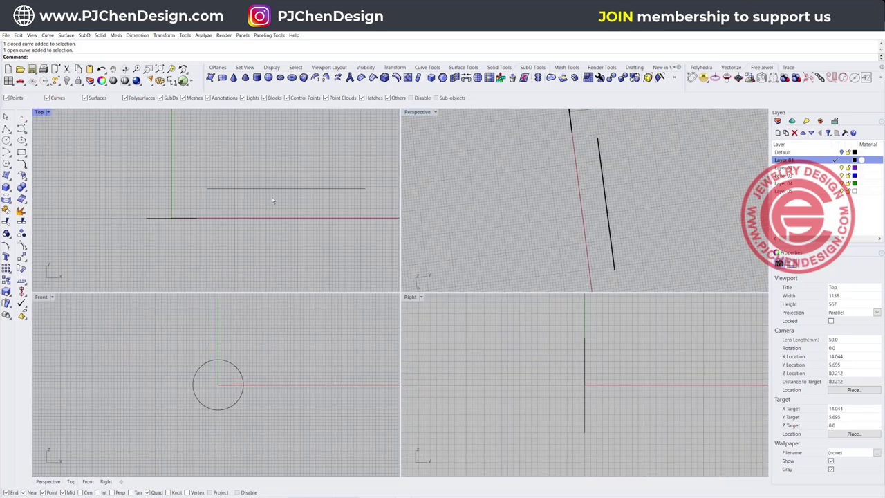
left_click(321, 207)
left_click_drag(279, 217, 306, 200)
scroll(306, 224, "down", 2)
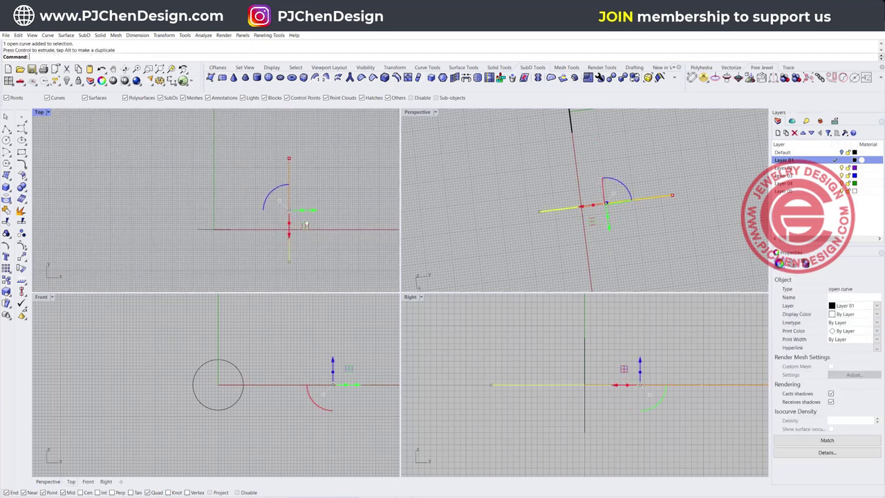
left_click(301, 179)
Create a SubD box with 2 × 2 × 2 divisions over the upper end of the line, sizing it freehand.
scroll(290, 158, "up", 2)
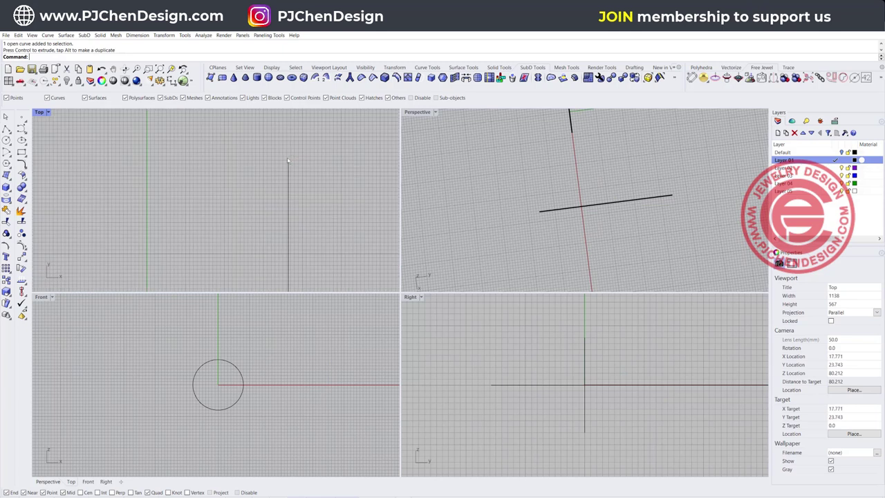
right_click_drag(293, 178, 262, 185)
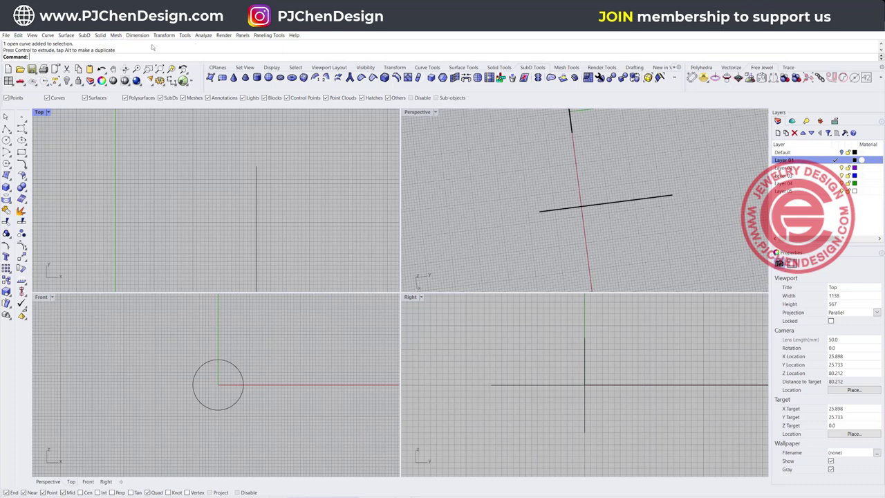
left_click(84, 36)
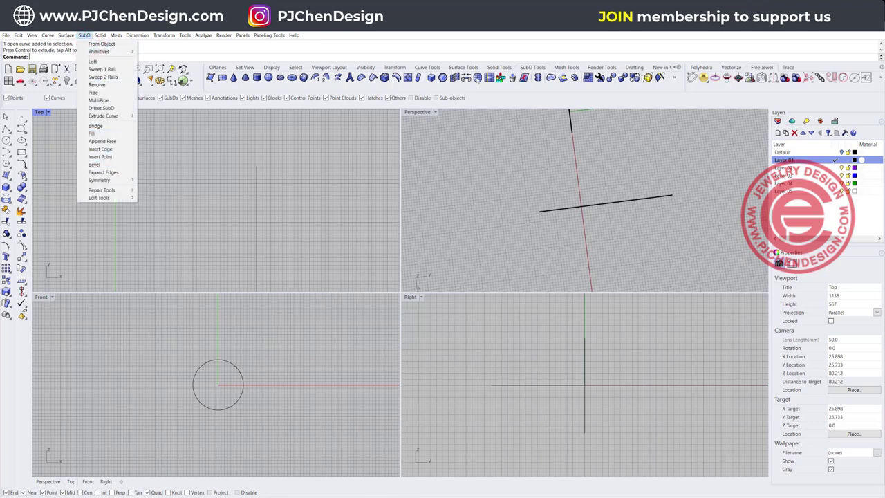
left_click(303, 77)
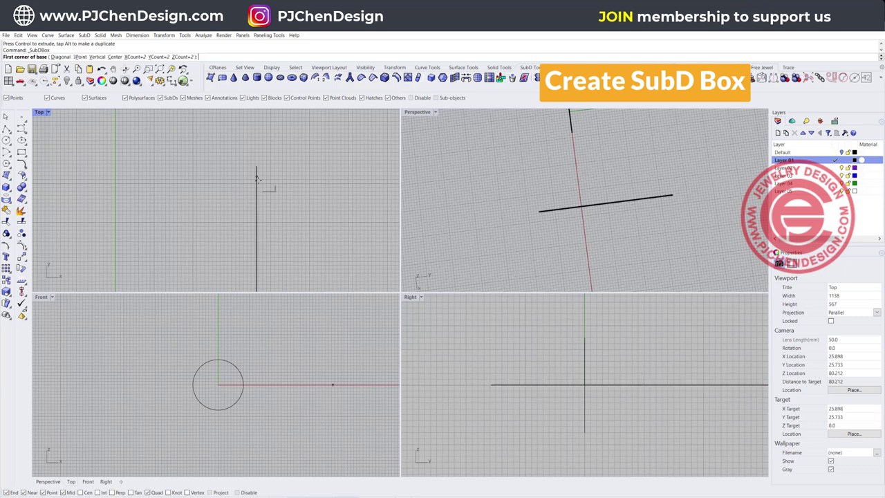
left_click(233, 152)
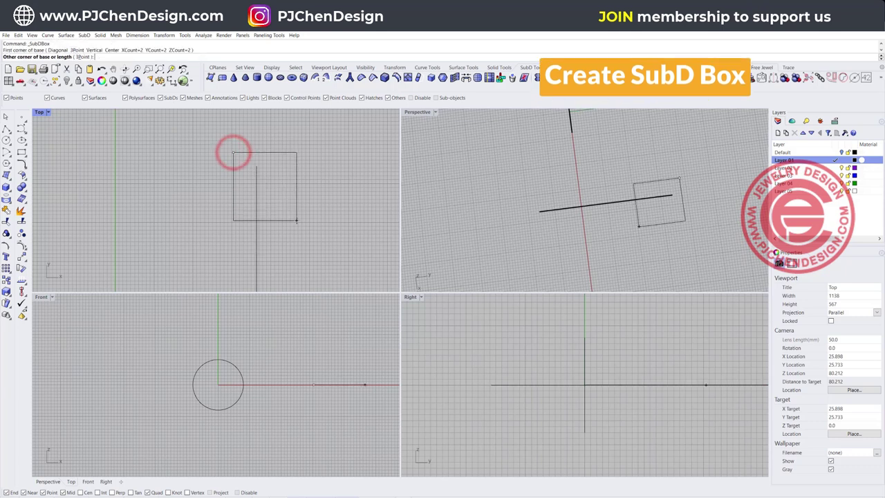
left_click(296, 220)
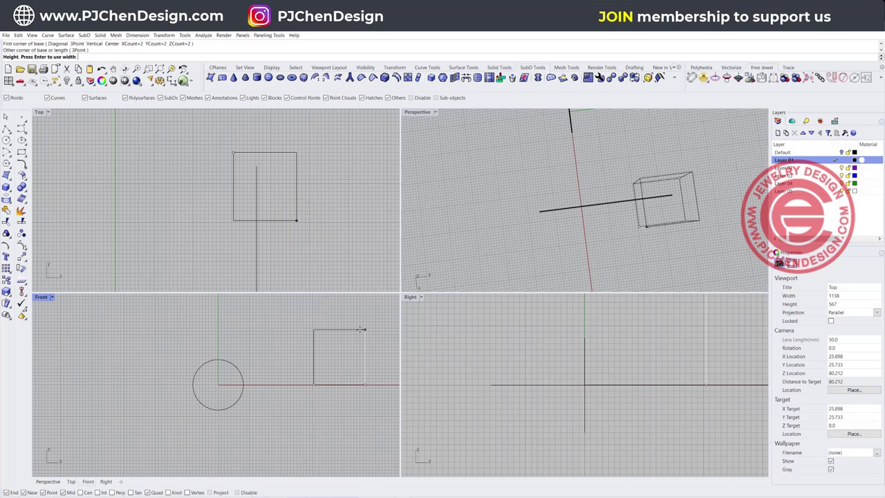
left_click(360, 334)
Restrict the selection filter to sub-object points and vertices.
scroll(262, 140, "up", 2)
right_click_drag(252, 162, 215, 170)
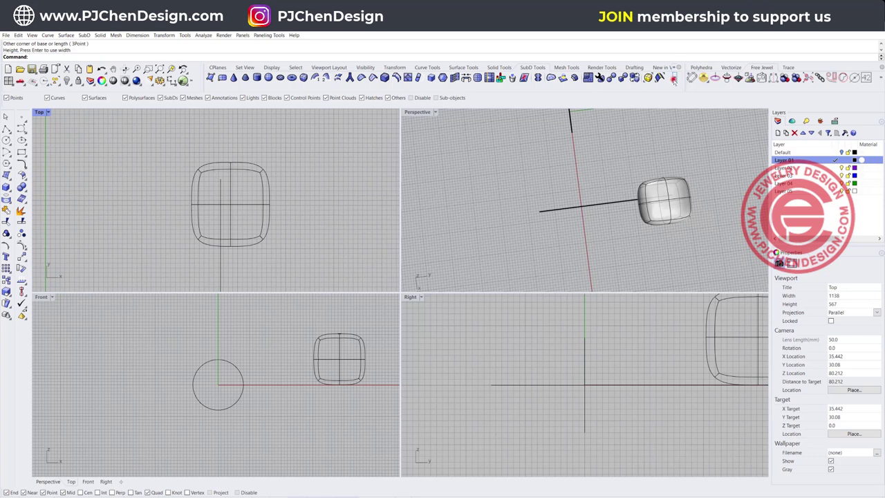
left_click(674, 80)
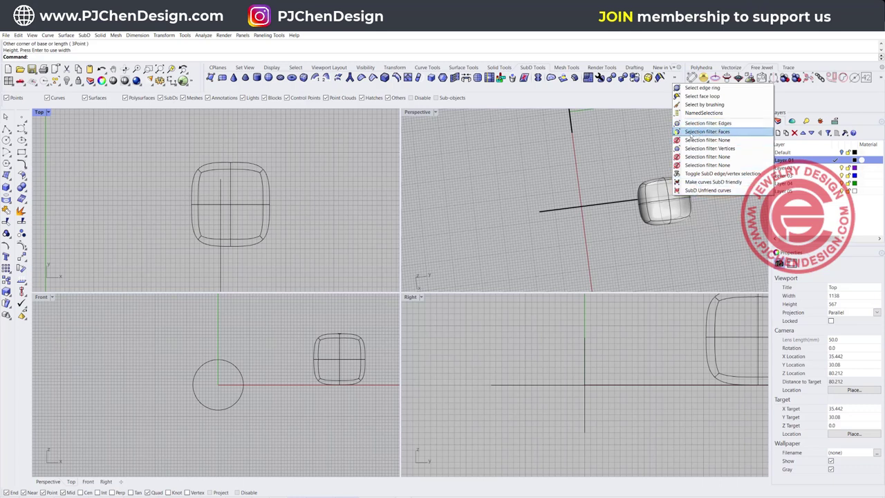
left_click(505, 101)
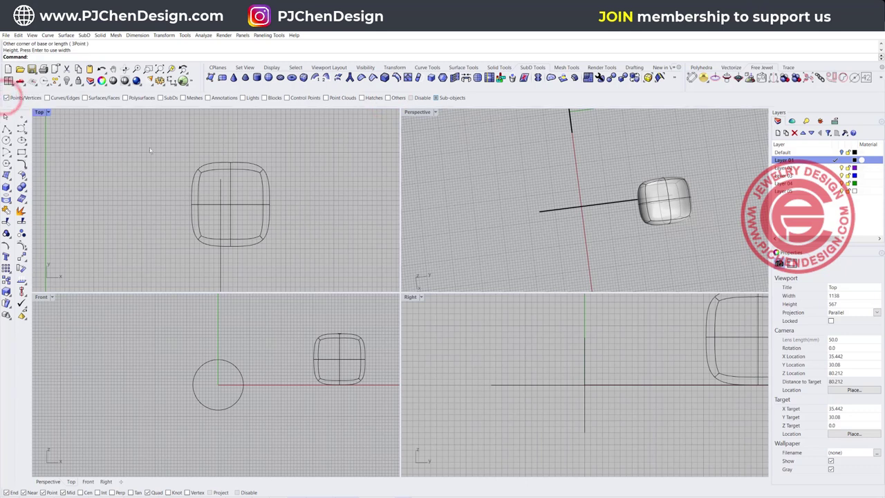
In the Top view, narrow the box's upper row of vertices and pull the middle vertices of the lower end outward.
left_click_drag(277, 177, 285, 185)
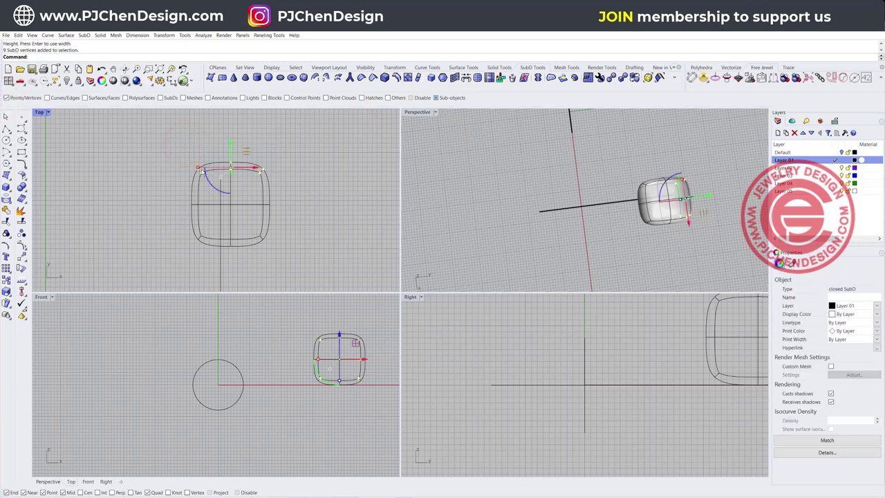
left_click_drag(197, 167, 204, 168)
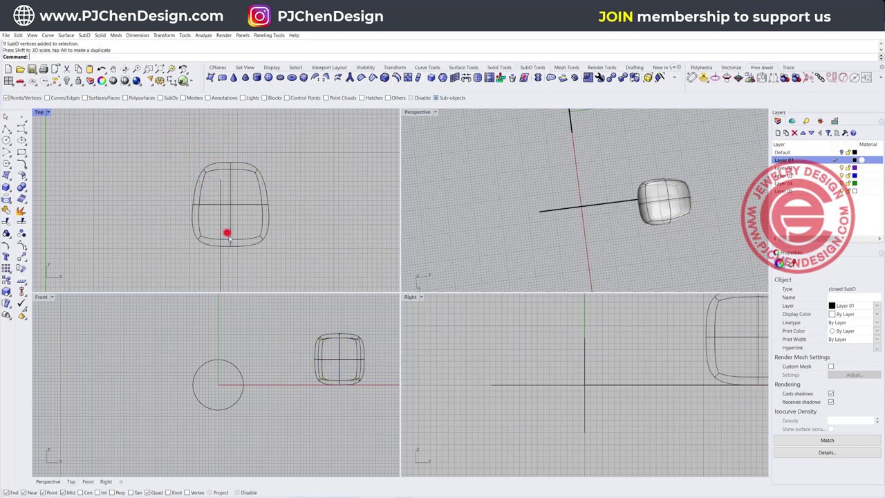
left_click_drag(227, 233, 237, 252)
left_click_drag(231, 216, 231, 225)
Scale the middle row of box vertices slightly wider in the Top view.
left_click_drag(182, 200, 311, 209)
left_click_drag(195, 205, 189, 201)
left_click(308, 223)
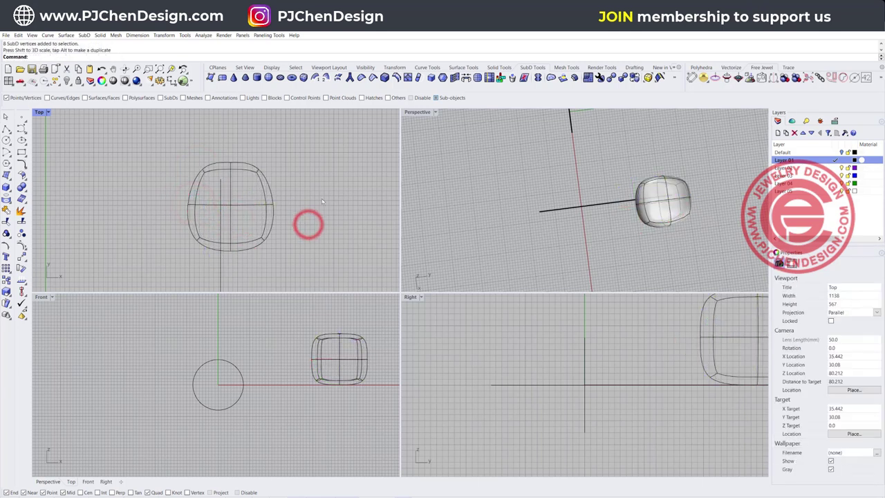
right_click_drag(628, 208, 404, 158)
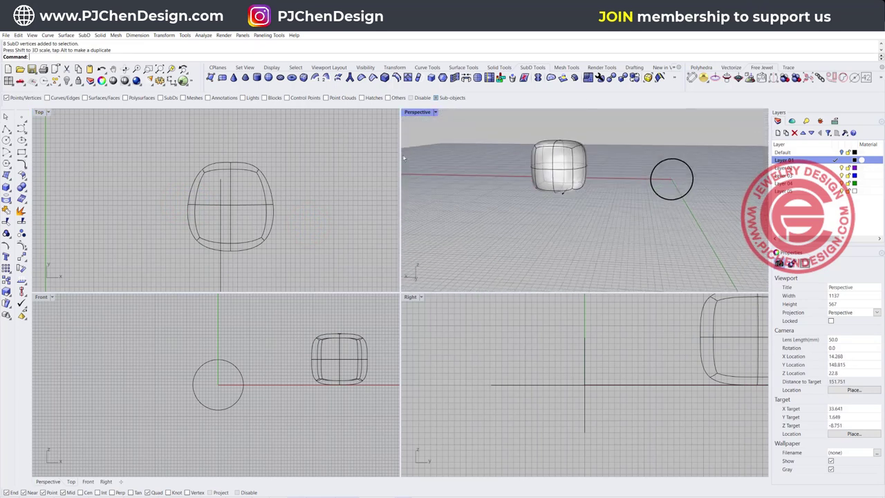
Scale both the upper and lower end rows of vertices narrower in the Top view to give an oval outline.
left_click_drag(181, 157, 307, 193)
left_click_drag(202, 167, 209, 168)
left_click_drag(163, 233, 289, 264)
left_click_drag(197, 244, 205, 243)
left_click(326, 234)
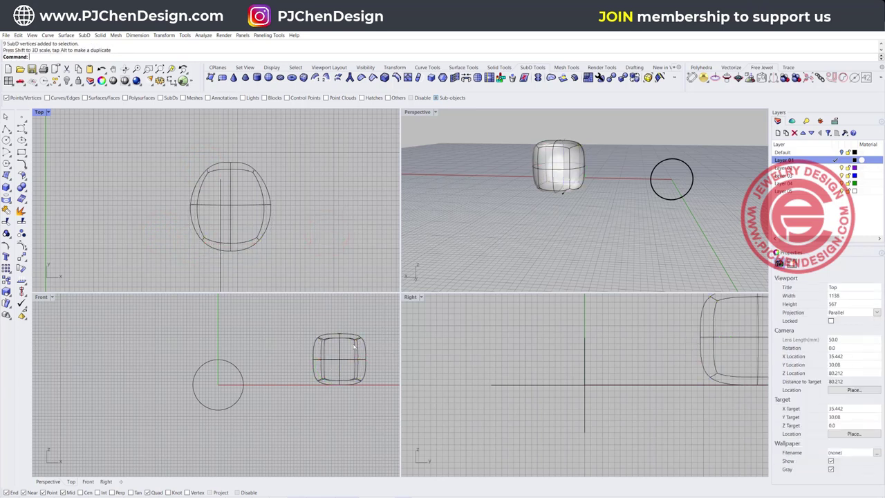
Select the vertex columns at both ends of the box in the Right view and scale them inward vertically.
scroll(355, 346, "up", 6)
right_click_drag(354, 361, 280, 351)
scroll(654, 334, "down", 4)
right_click_drag(653, 334, 528, 357)
left_click_drag(550, 312, 581, 410)
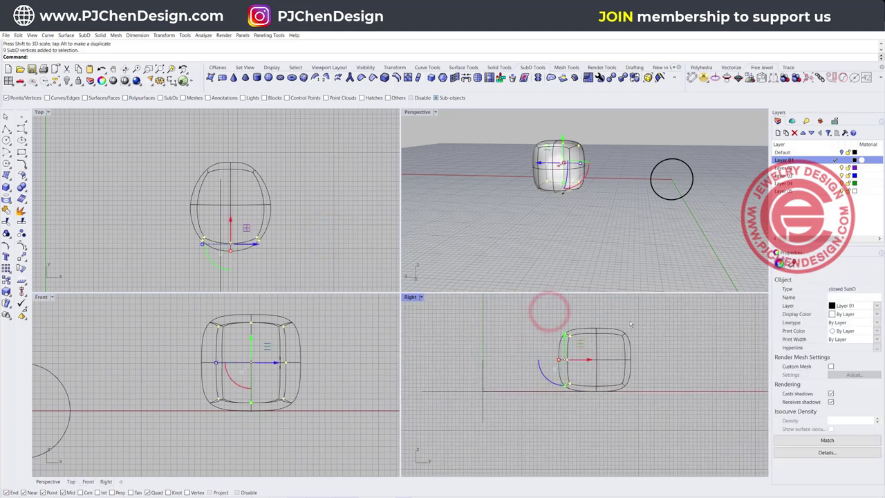
left_click_drag(624, 327, 643, 409, "shift")
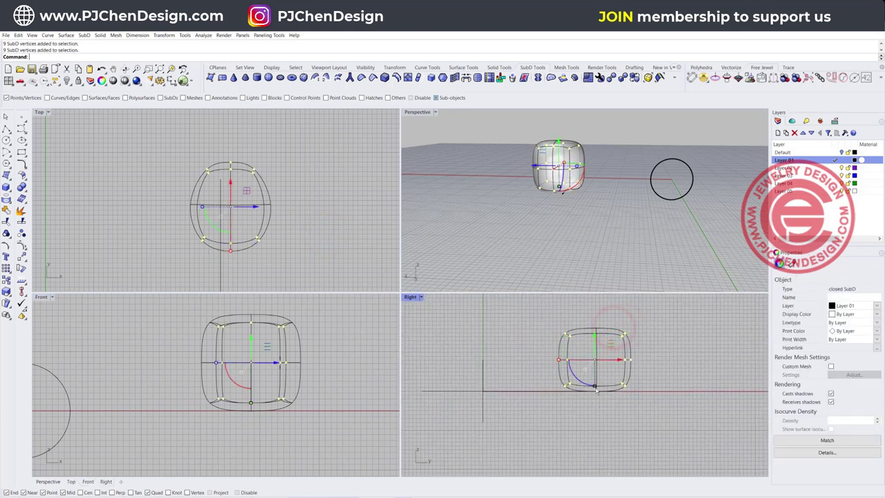
left_click_drag(596, 391, 591, 374)
Scale the middle column of vertices slightly outward vertically in the Right view to round the form.
left_click_drag(585, 314, 597, 393)
left_click(621, 214)
right_click_drag(622, 197, 600, 235)
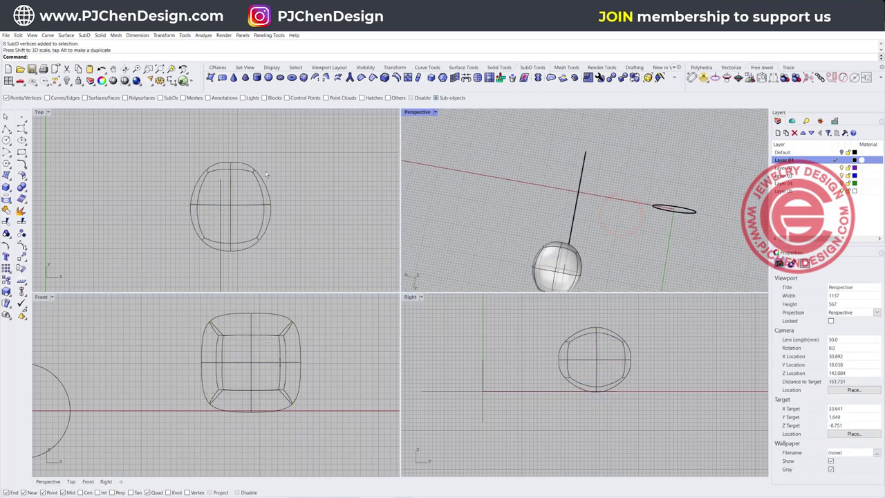
In the Front view, scale the corner vertices inward vertically and the middle column outward to round the head's outline.
scroll(244, 168, "up", 2)
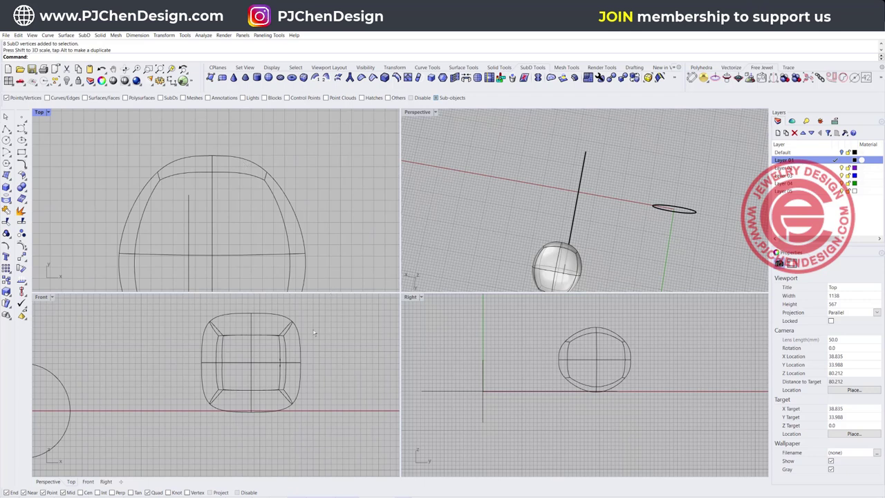
left_click_drag(309, 354, 312, 357)
left_click_drag(271, 382, 306, 416, "shift")
left_click_drag(188, 317, 242, 362, "shift")
left_click_drag(193, 386, 250, 407, "shift")
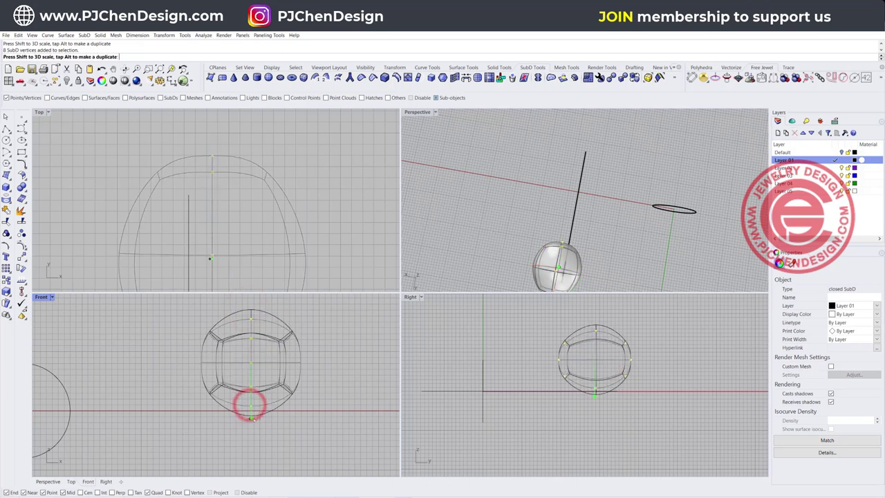
left_click(315, 431)
scroll(332, 189, "down", 3)
scroll(276, 191, "up", 4)
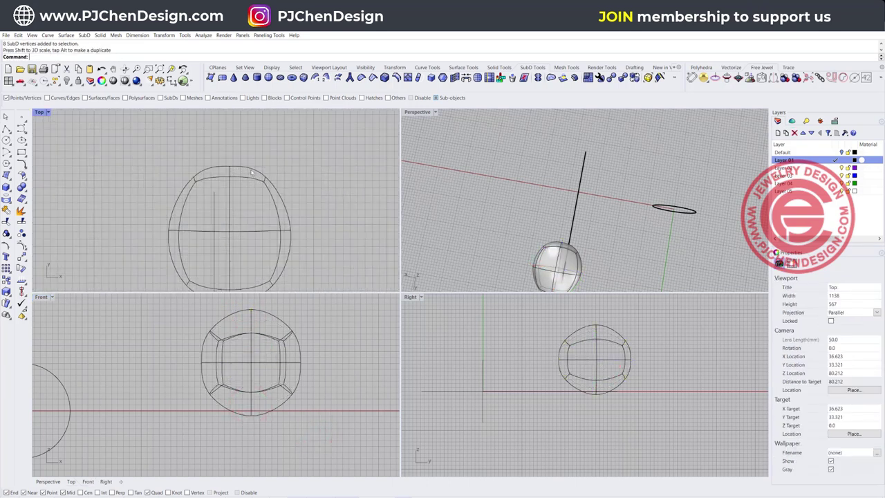
Maximize the Top view and set its display mode to Ghosted.
double_click(39, 112)
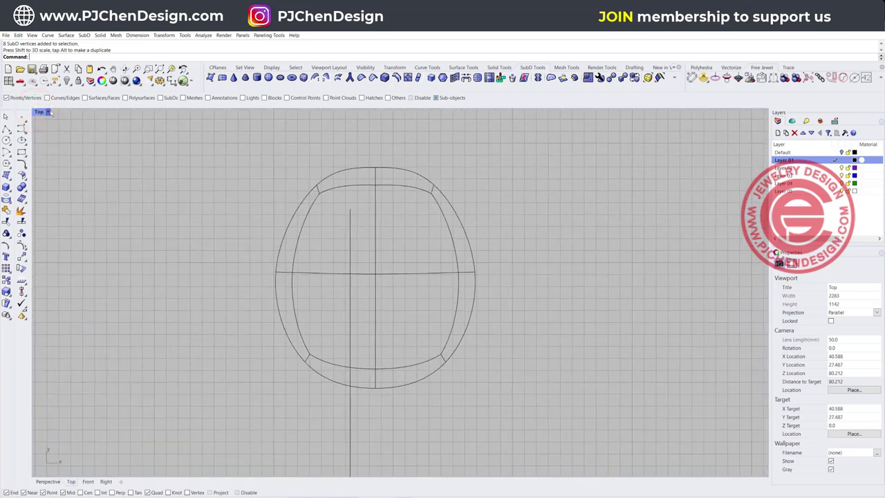
left_click(48, 112)
left_click(57, 168)
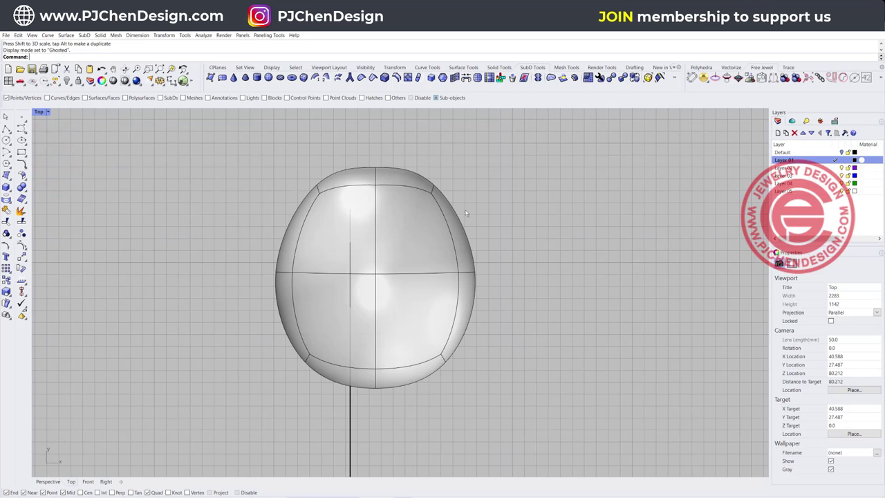
Insert a SubD edge loop beside the upper-left corner edge of the head, placed slightly toward the end's middle.
scroll(466, 213, "up", 3)
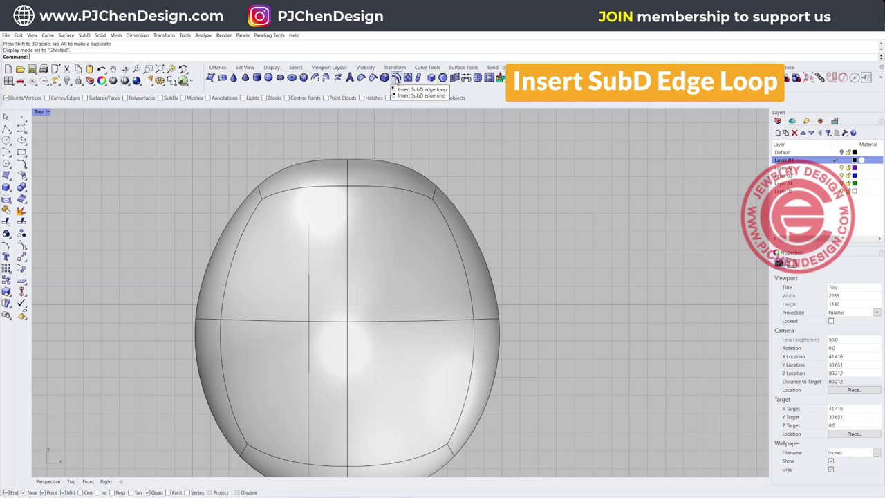
left_click(396, 77)
left_click(259, 191)
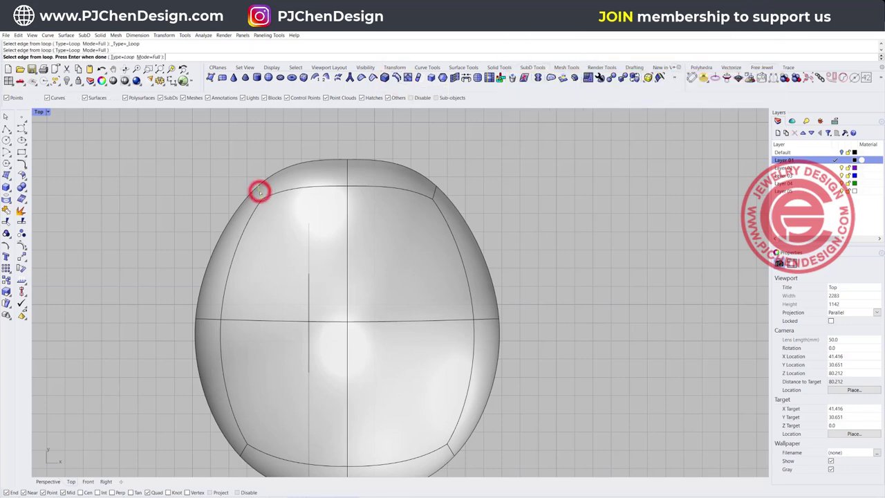
double_click(39, 111)
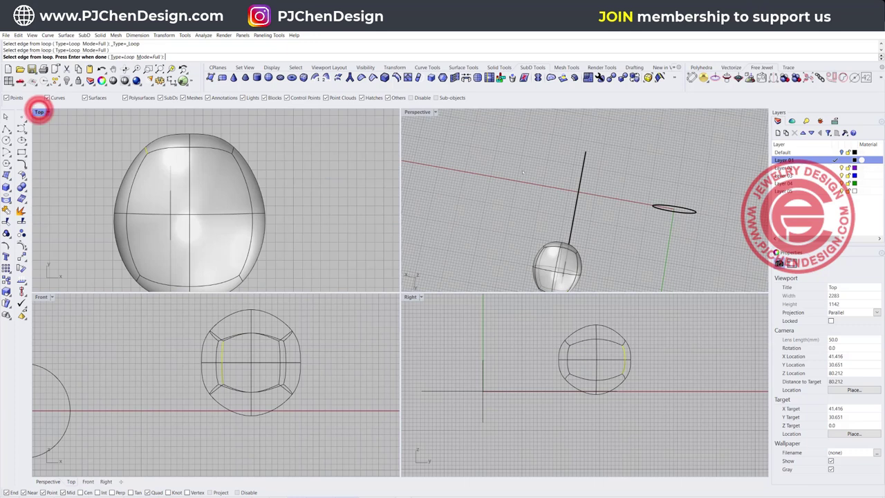
right_click_drag(553, 221, 563, 188)
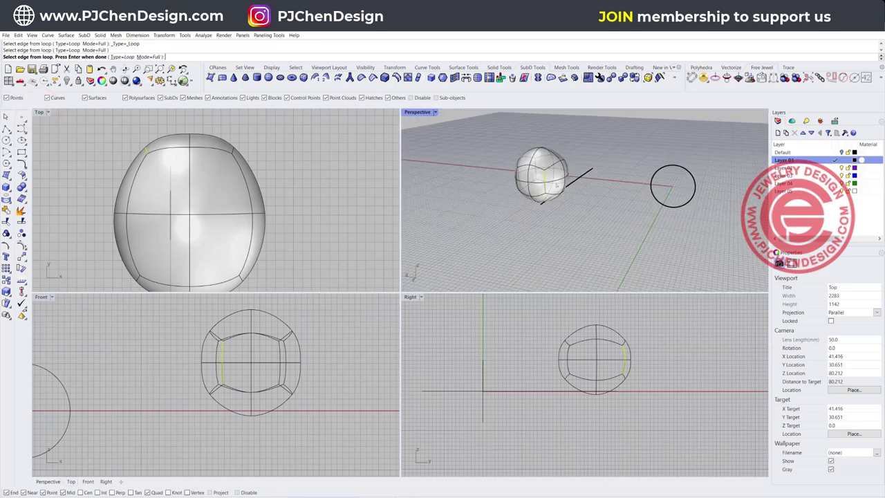
scroll(546, 174, "up", 5)
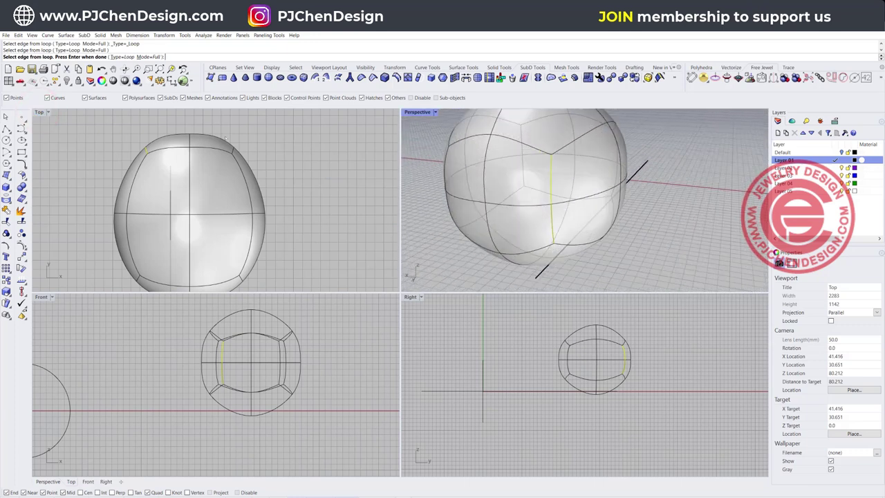
right_click(170, 146)
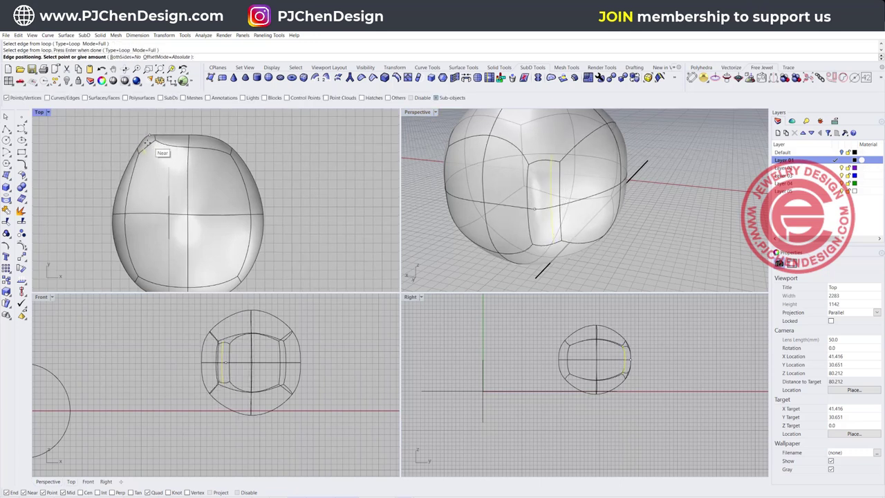
left_click(142, 143)
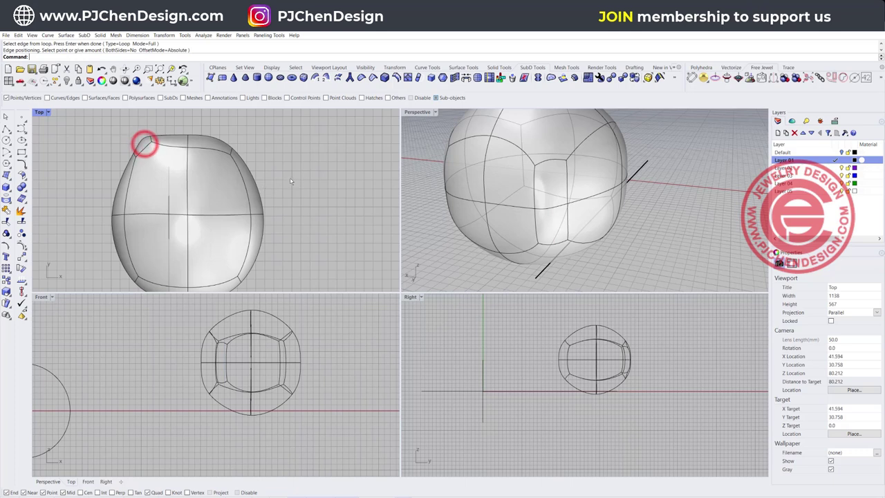
Insert a matching SubD edge loop beside the head's opposite upper corner edge in the Top view.
right_click_drag(508, 178, 511, 183)
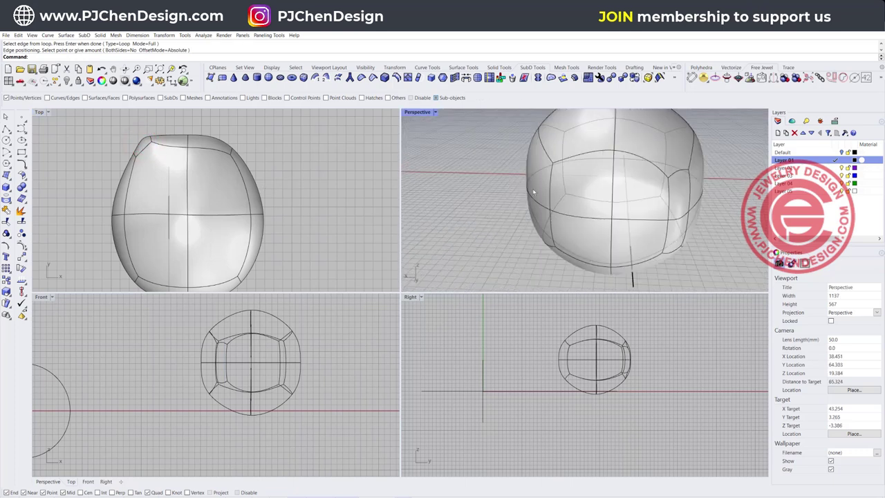
right_click(540, 191)
left_click(551, 182)
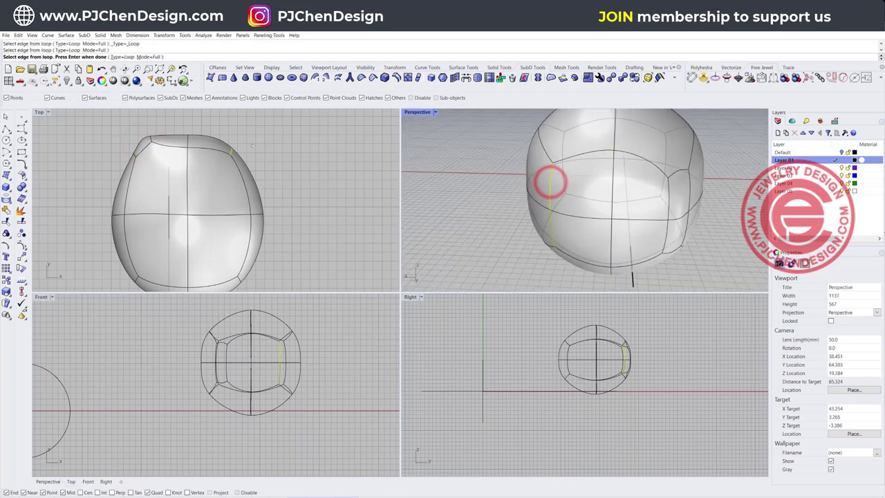
key("Return")
left_click(227, 141)
Limit selection to faces, select the four narrow faces at the head's upper corners, and move them along Y in the Top view to raise two ears.
right_click_drag(227, 142, 252, 165)
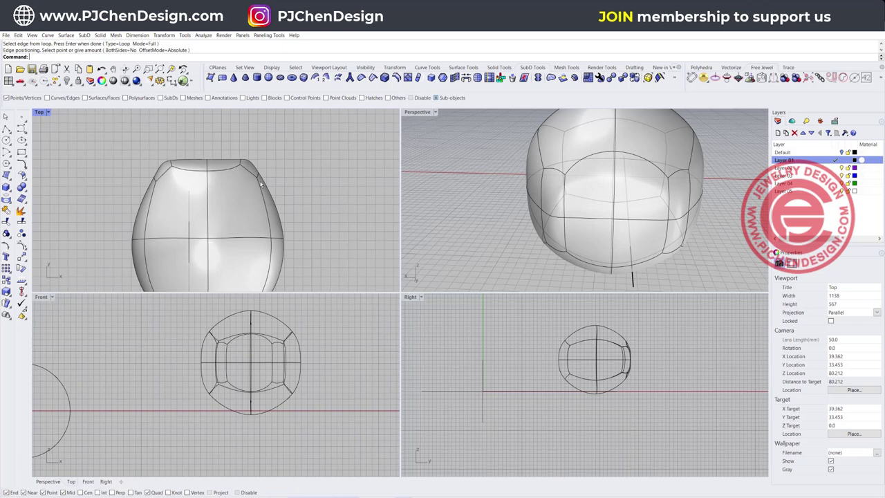
left_click(252, 168)
left_click(309, 157)
right_click(85, 98)
left_click(551, 193)
left_click(555, 231, "shift")
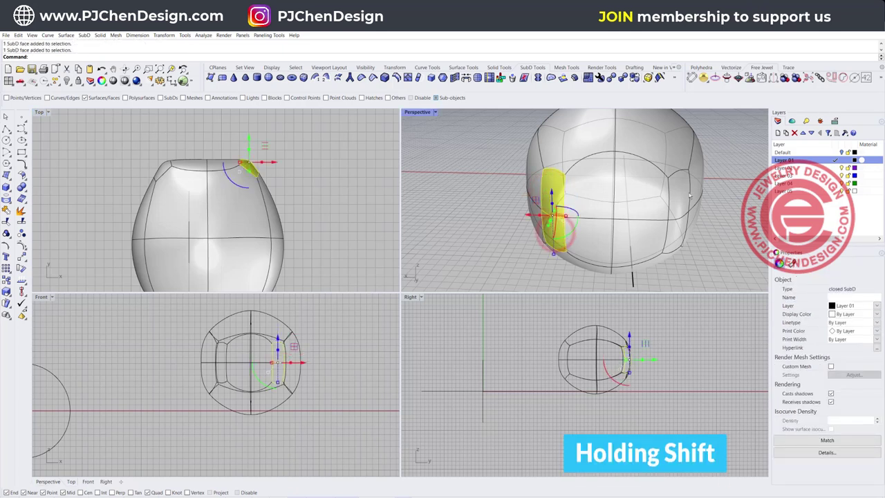
left_click(679, 187, "shift")
left_click(673, 233, "shift")
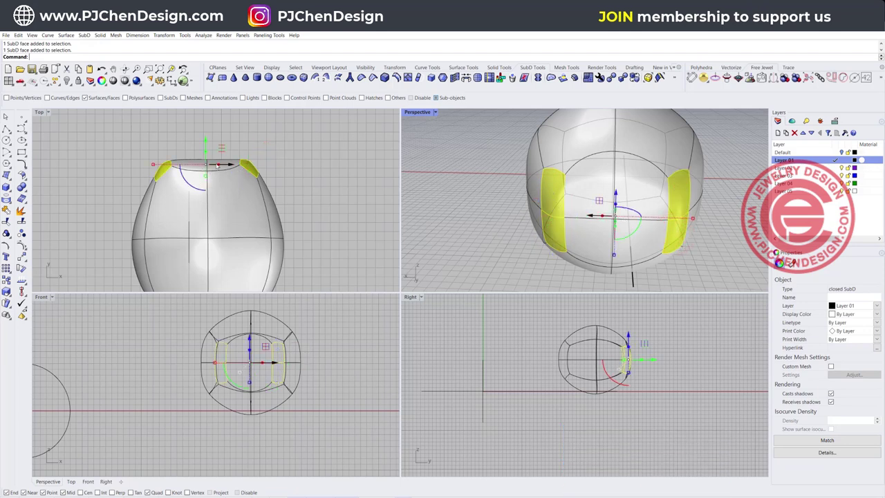
scroll(217, 165, "up", 3)
scroll(210, 188, "up", 2)
scroll(210, 188, "up", 2)
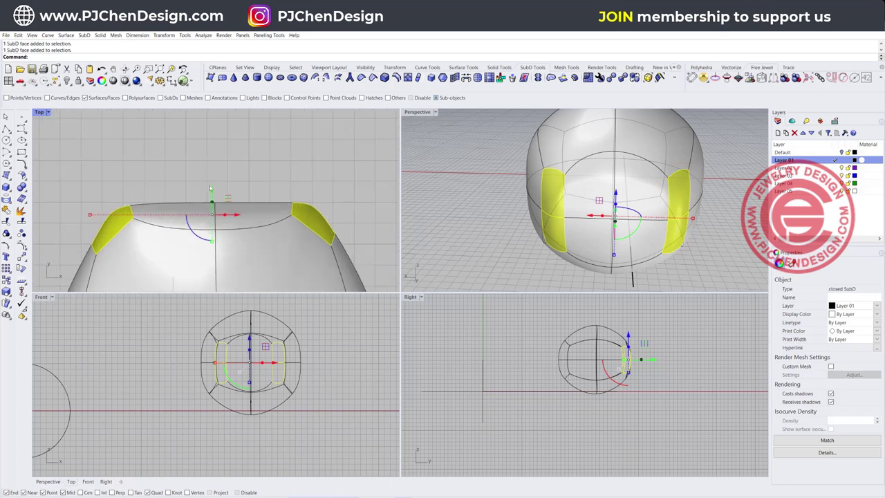
left_click_drag(213, 200, 214, 159)
left_click(361, 195)
scroll(217, 149, "down", 3)
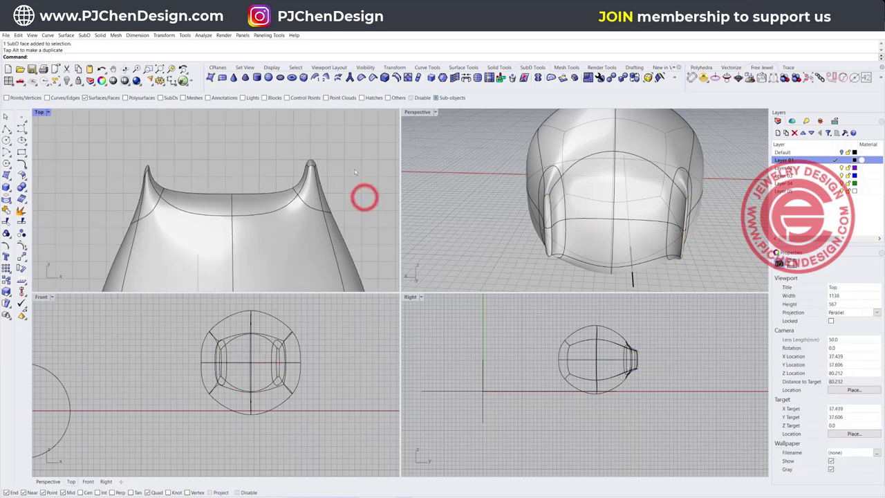
Select the inner side faces of both ears and scale them toward each other along X to thicken the ears.
scroll(283, 148, "up", 3)
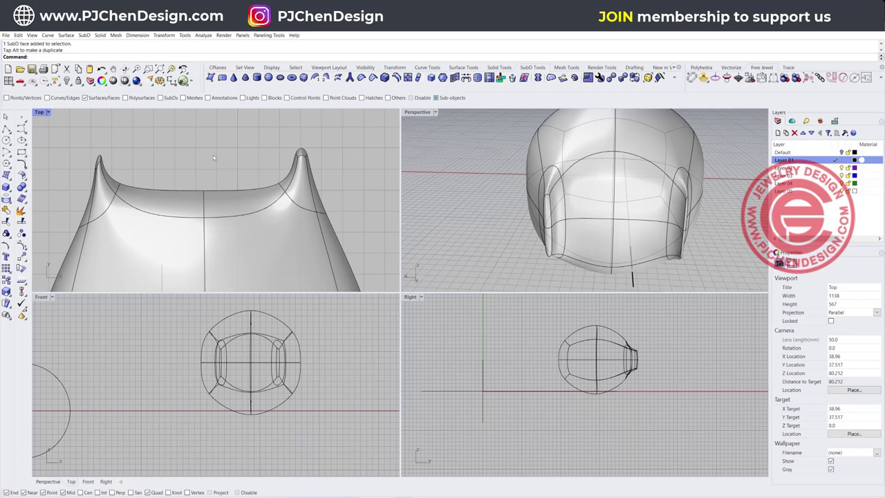
right_click_drag(247, 175, 270, 177)
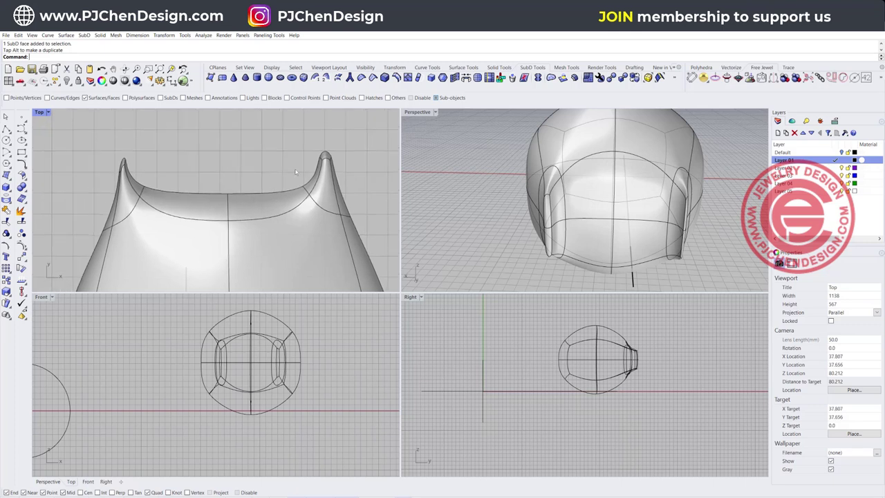
scroll(319, 180, "up", 2)
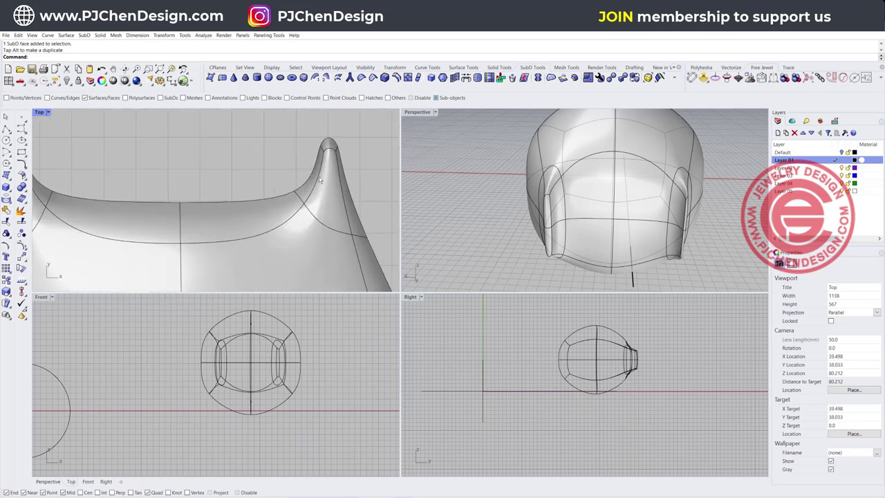
left_click(558, 211)
left_click(675, 205, "shift")
left_click(673, 235, "shift")
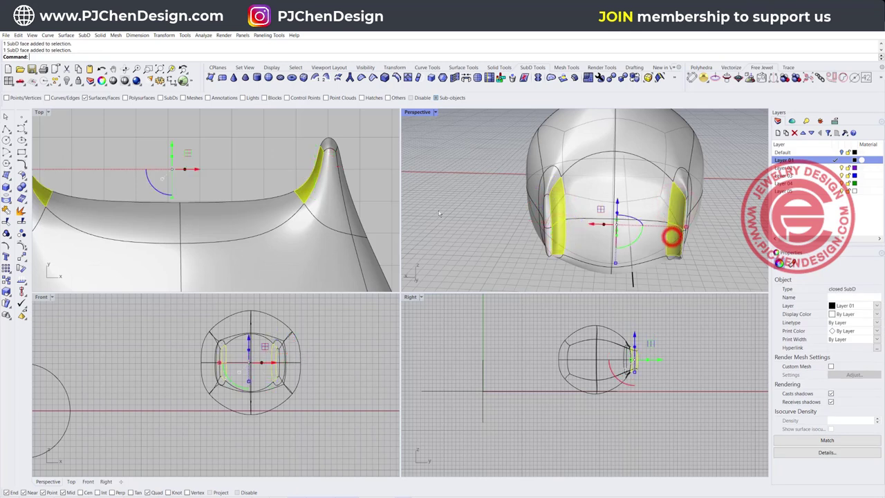
scroll(201, 220, "down", 3)
left_click_drag(188, 180, 115, 181)
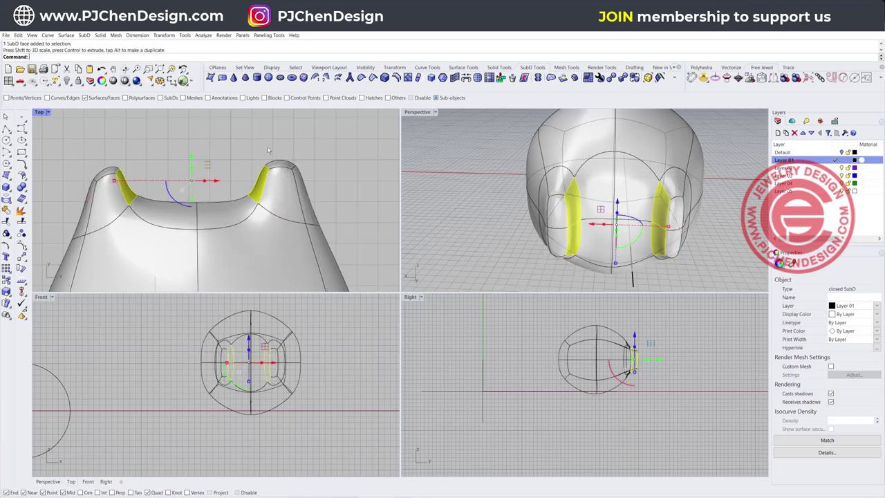
left_click(268, 147)
Select the four tip faces of both ears and scale them narrower vertically in the Right view to taper the tips.
right_click_drag(574, 215, 617, 202)
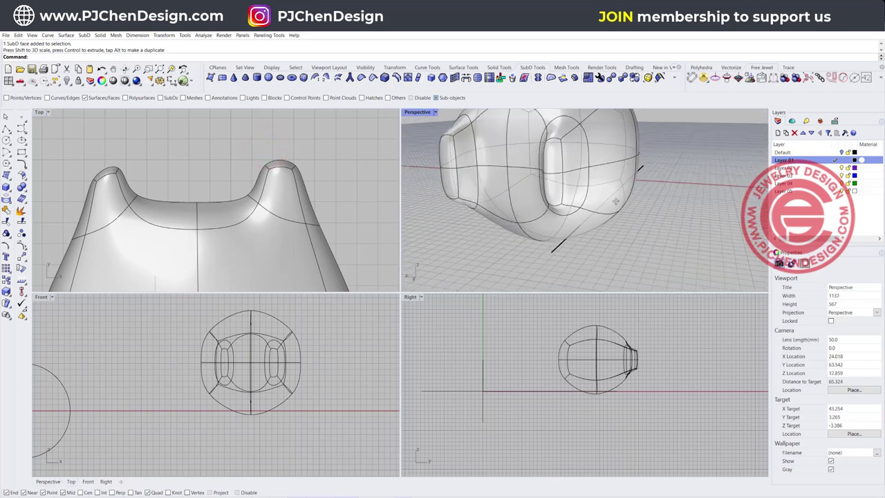
scroll(643, 348, "up", 2)
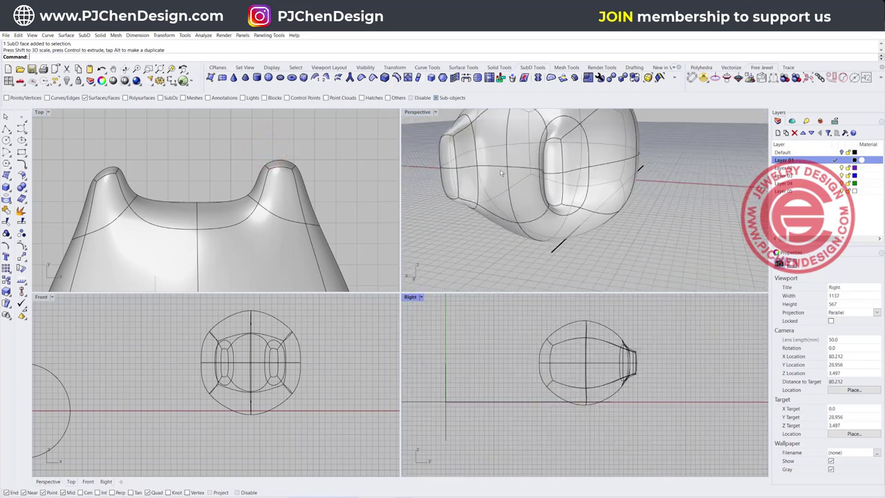
scroll(457, 162, "up", 10)
scroll(453, 168, "down", 10)
left_click(444, 158)
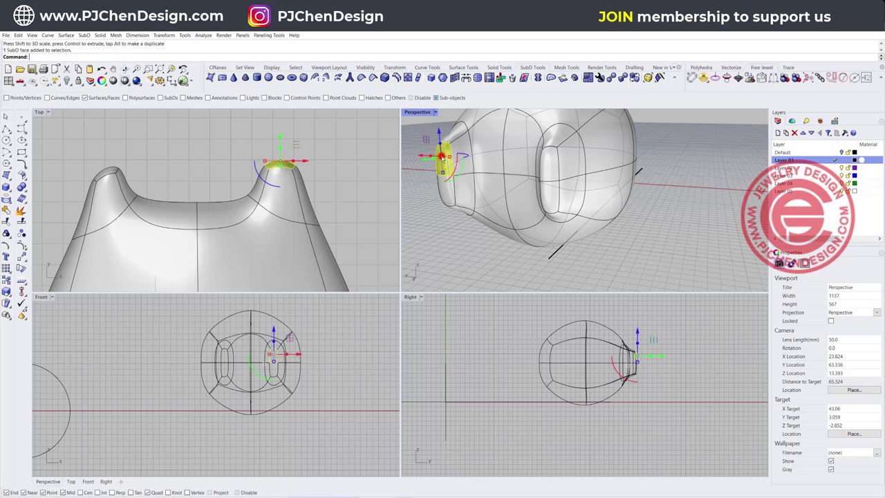
left_click(445, 188, "shift")
left_click(554, 160, "shift")
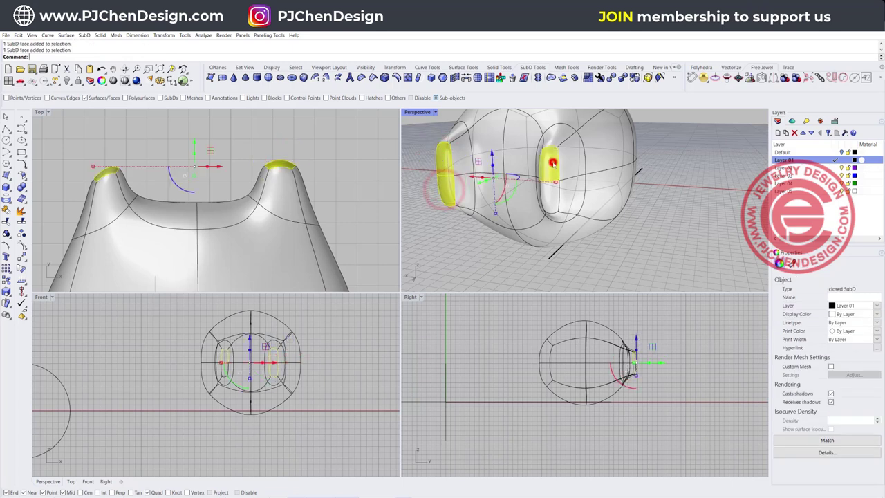
left_click(553, 195, "shift")
scroll(645, 374, "up", 4)
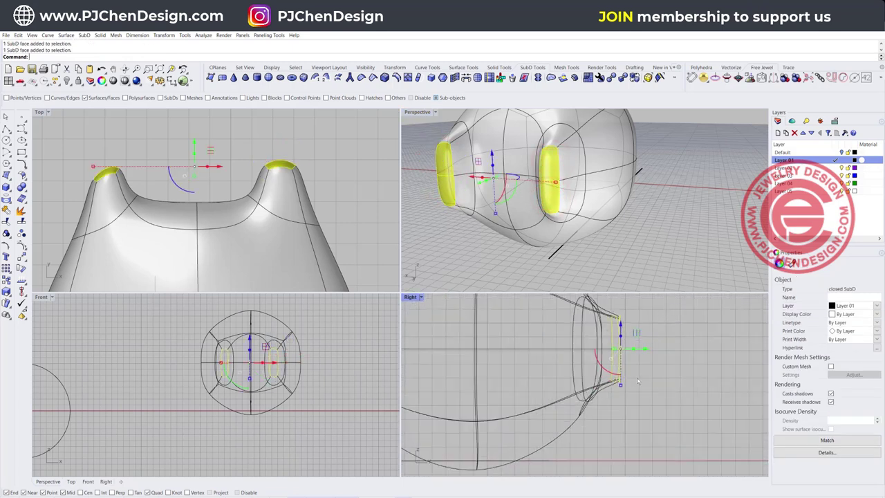
left_click_drag(613, 412, 616, 411)
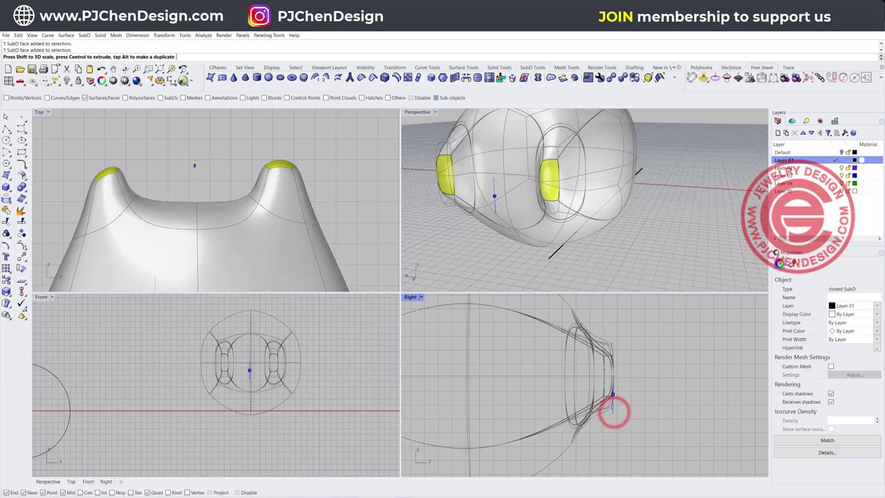
left_click(660, 392)
Select all faces of the cat head and scale it down uniformly to suit the length line.
scroll(602, 196, "down", 5)
right_click_drag(602, 197, 512, 246)
scroll(231, 207, "down", 5)
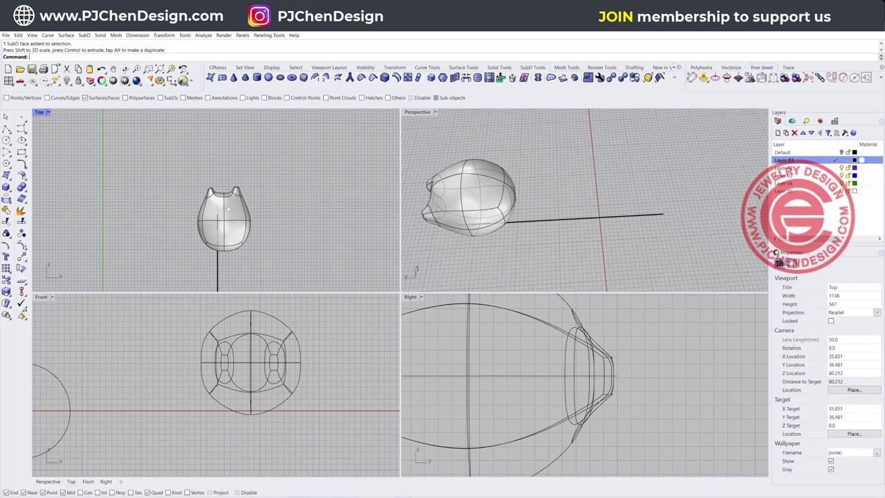
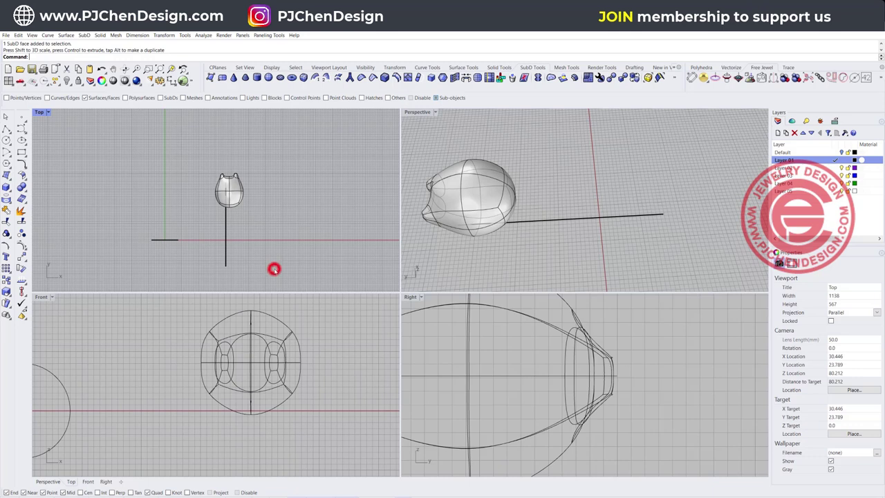
left_click_drag(318, 230, 188, 148)
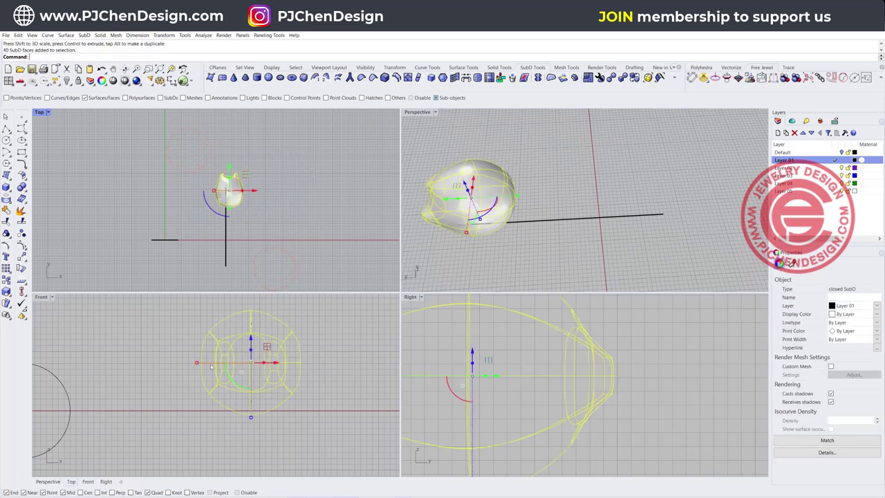
left_click_drag(196, 363, 230, 364)
left_click(283, 223)
Turn off the selection filter, select the whole cat head, and align its vertical center to the upper end of the length line.
scroll(213, 180, "up", 3)
scroll(213, 180, "up", 3)
left_click_drag(214, 182, 320, 253)
right_click_drag(196, 195, 210, 173)
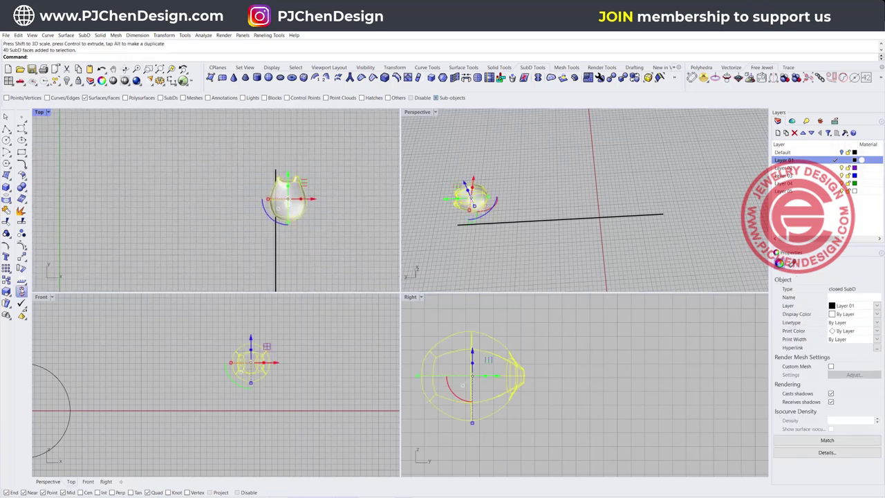
left_click(410, 97)
left_click(277, 199)
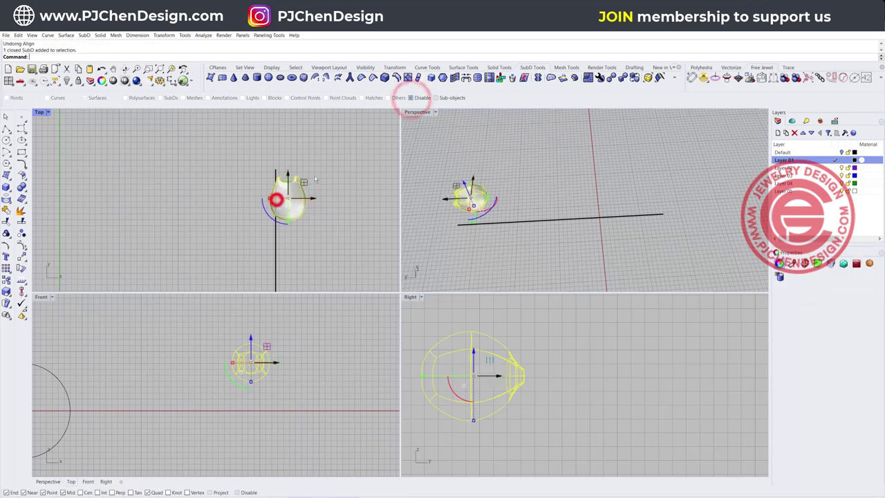
left_click(21, 291)
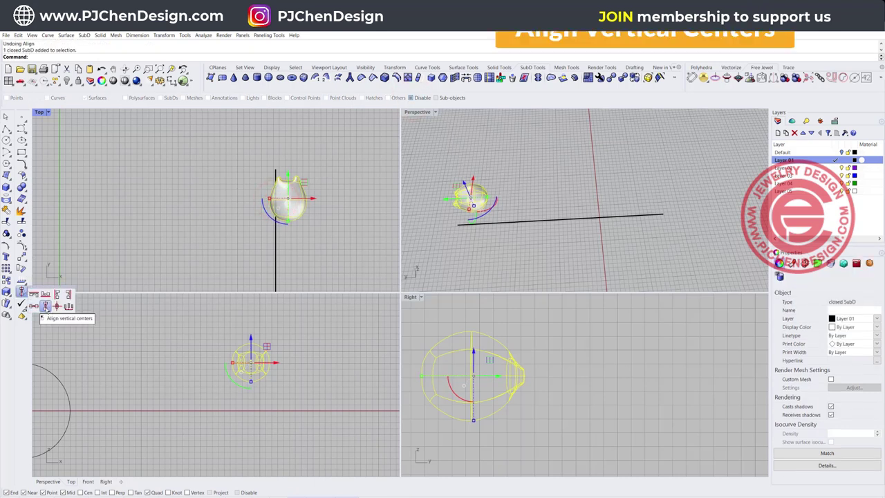
left_click(45, 308)
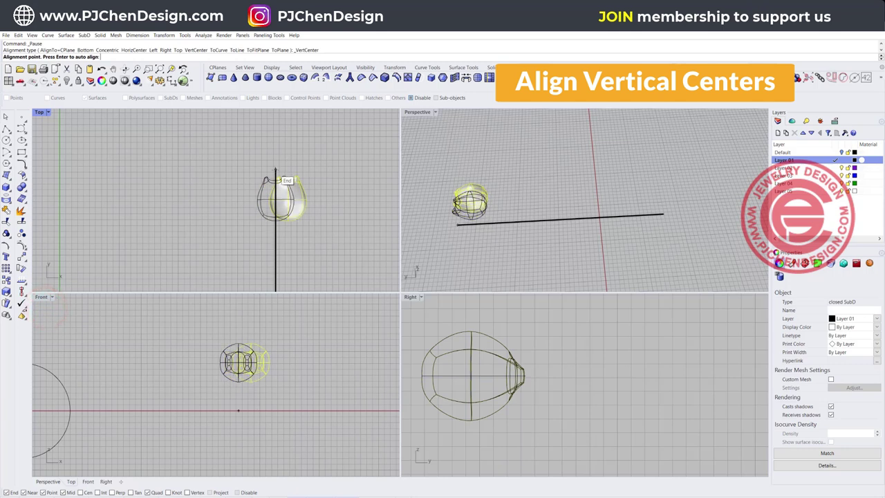
left_click(276, 171)
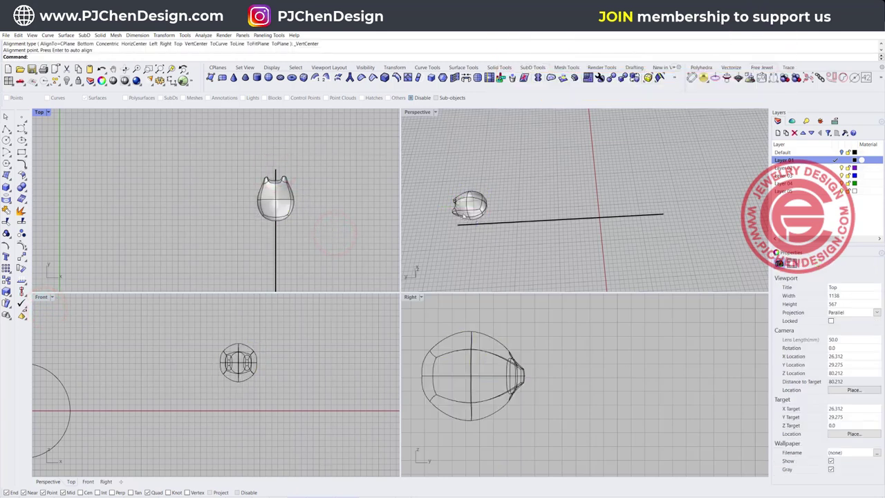
Limit selection to sub-object faces again and select the four faces at the lower end of the cat head.
scroll(277, 220, "down", 8)
right_click_drag(277, 220, 271, 182)
scroll(494, 211, "up", 4)
right_click_drag(495, 210, 483, 164)
scroll(489, 157, "up", 4)
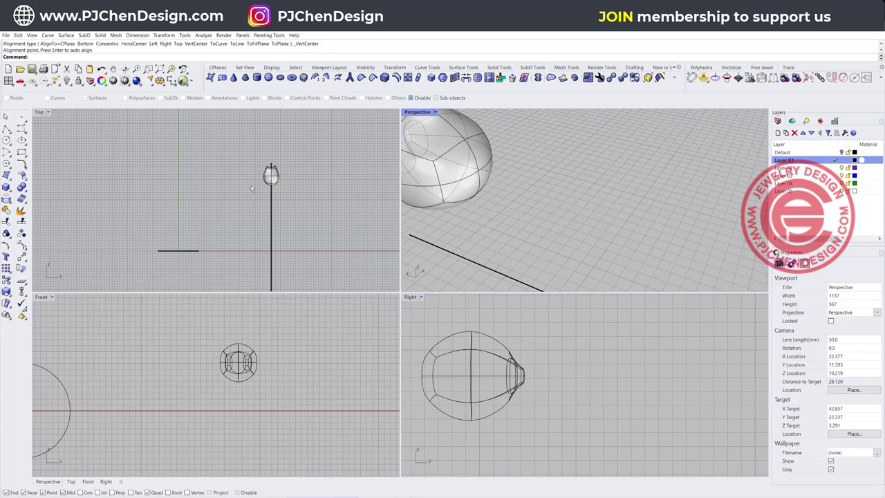
scroll(488, 162, "up", 2)
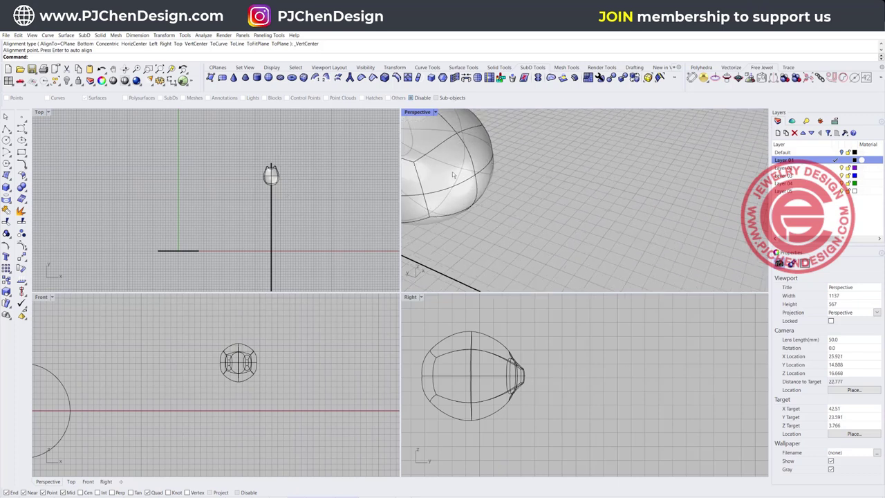
left_click(435, 97)
left_click(411, 97)
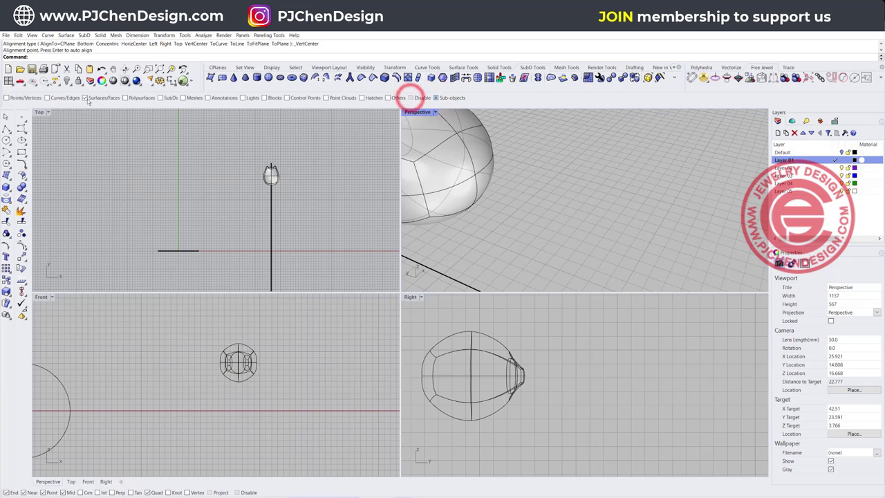
left_click(436, 162)
left_click(479, 148, "shift")
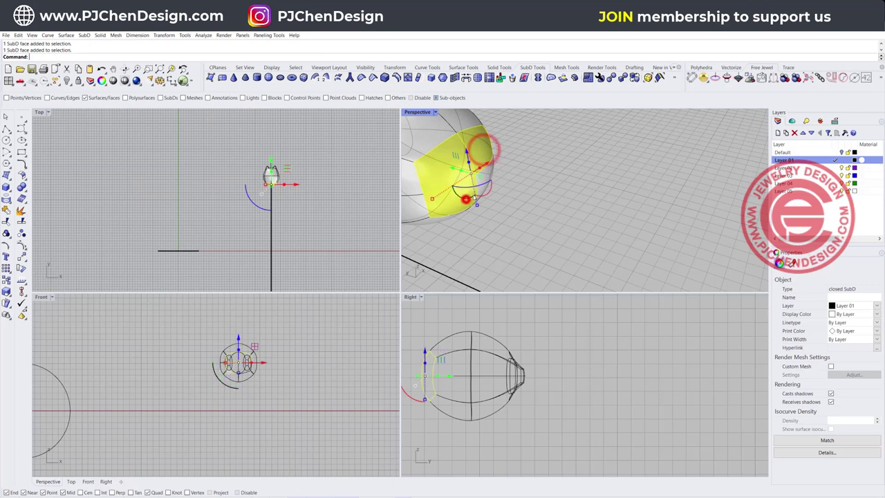
left_click(482, 176)
right_click_drag(517, 200, 481, 162)
left_click(480, 159, "shift")
scroll(308, 186, "up", 5)
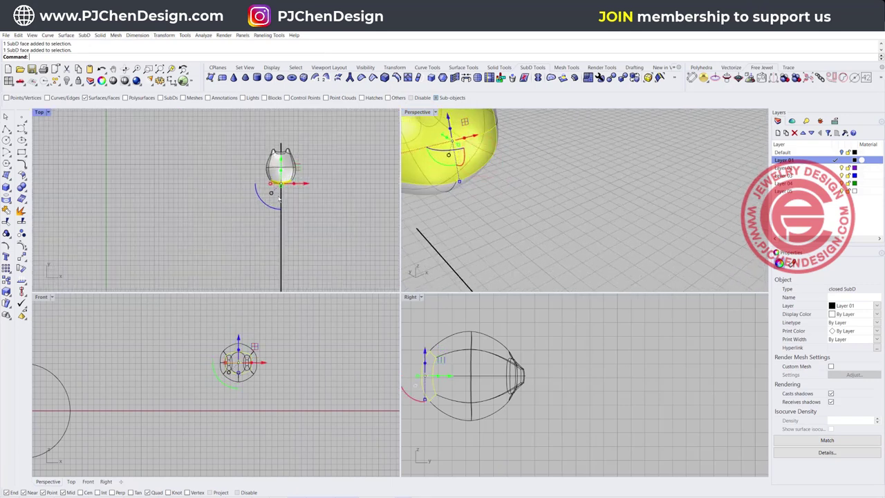
Extrude the selected faces along Y in several segments down the length line to form the cat's body.
left_click_drag(287, 164, 321, 200)
right_click_drag(526, 185, 581, 272)
right_click_drag(284, 204, 238, 157)
left_click_drag(238, 144, 238, 247)
right_click_drag(247, 251, 255, 180)
left_click_drag(247, 176, 247, 235)
scroll(297, 168, "down", 8)
right_click_drag(296, 168, 295, 198)
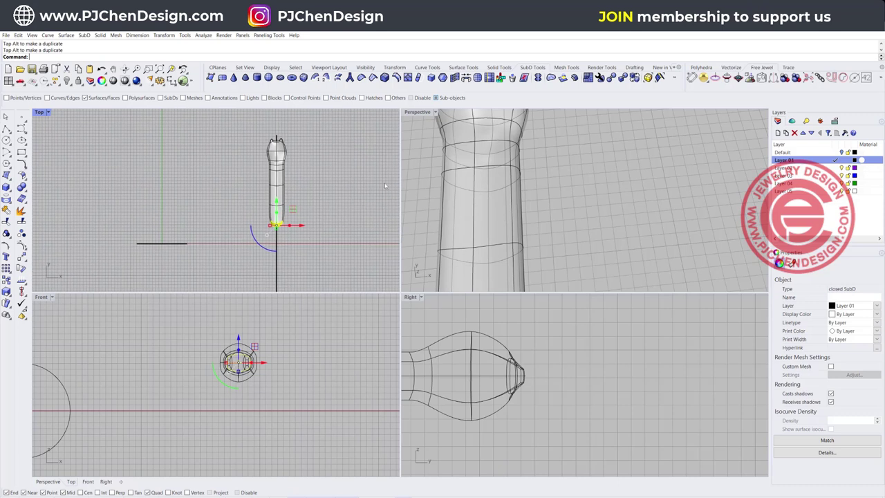
left_click(385, 184)
Select the middle body faces and scale them wider along X and thicker along Z.
scroll(524, 181, "down", 9)
right_click_drag(523, 181, 487, 146)
left_click(334, 199)
scroll(261, 178, "up", 2)
left_click_drag(233, 176, 259, 198)
scroll(614, 358, "down", 10)
scroll(509, 375, "up", 6)
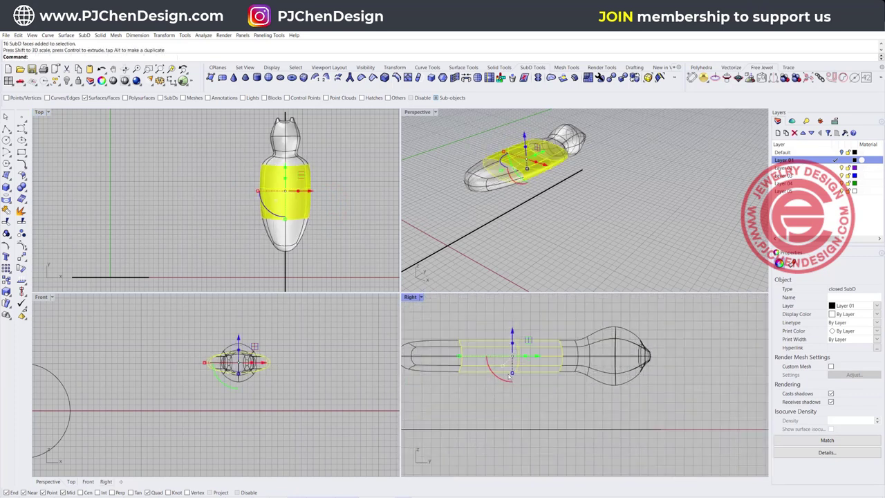
left_click_drag(512, 373, 512, 389)
left_click(579, 217)
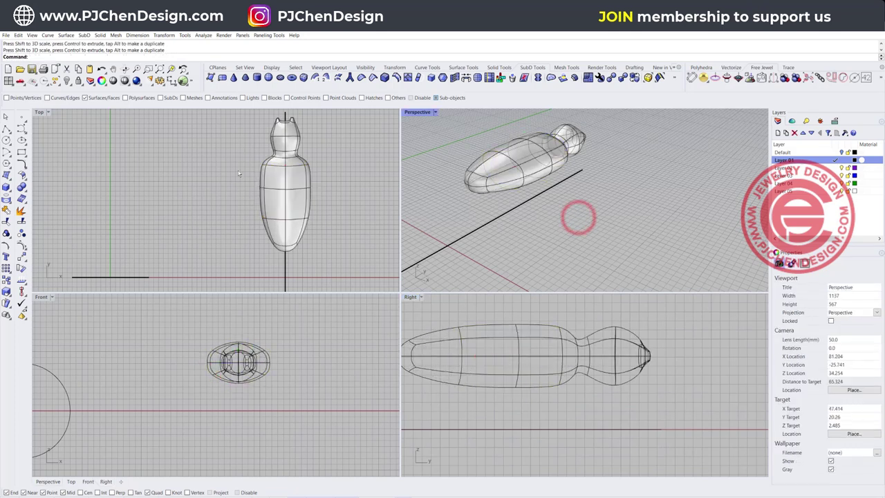
Select the neck faces between head and body and scale them narrower.
scroll(301, 175, "up", 5)
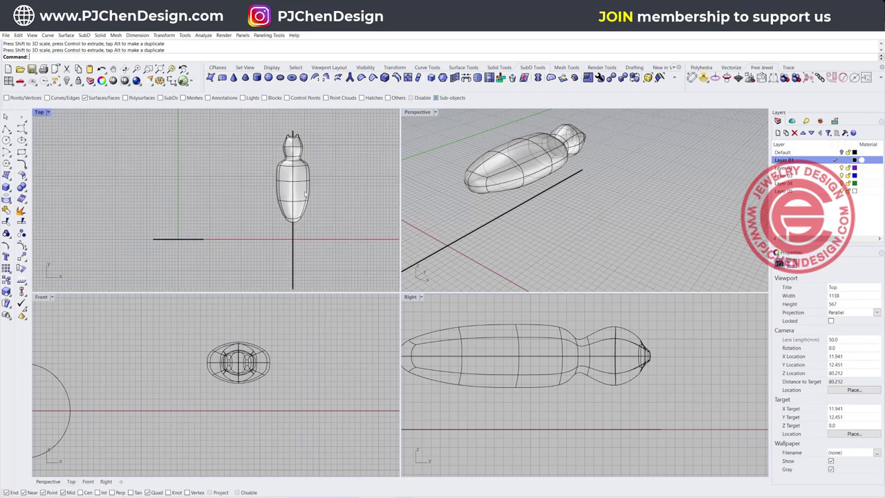
scroll(280, 185, "up", 4)
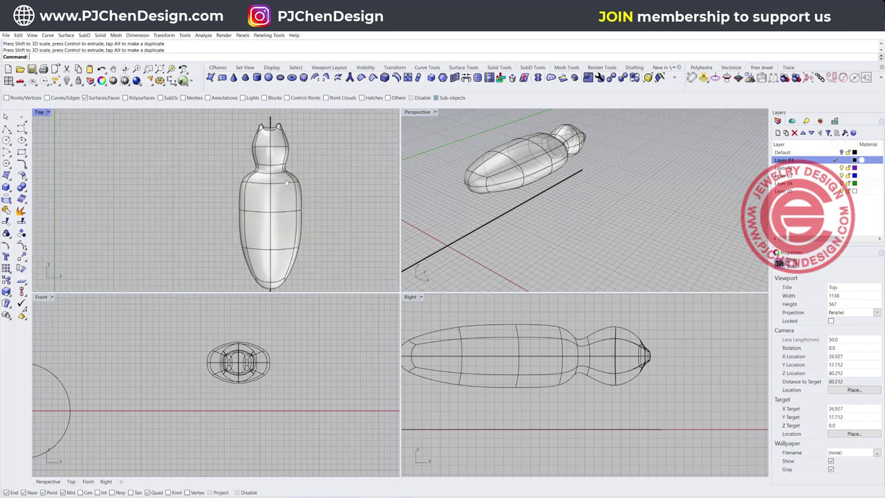
scroll(246, 194, "up", 2)
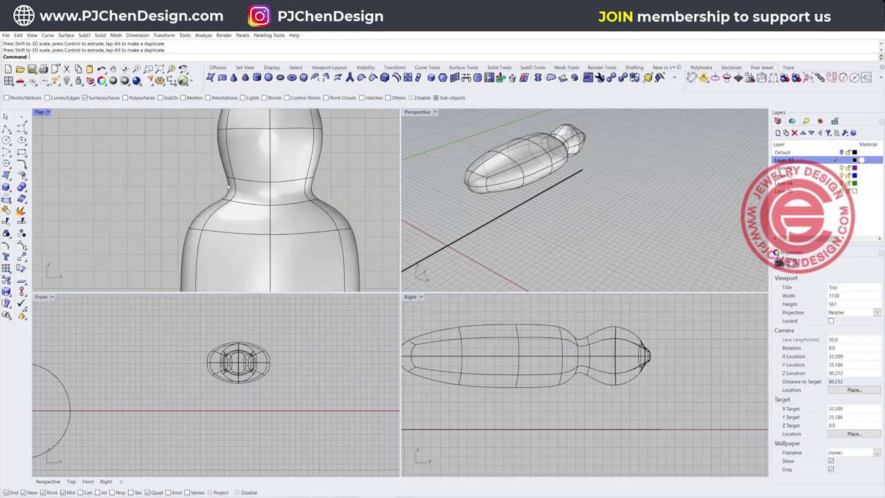
left_click_drag(265, 196, 244, 193)
scroll(176, 202, "down", 4)
Select the lower body faces and move them along Y toward the head to shorten the body.
left_click_drag(176, 201, 332, 296)
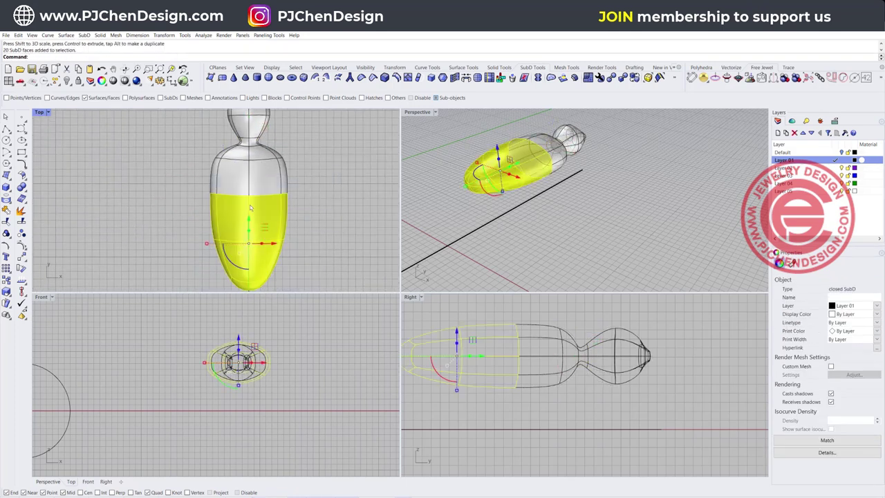
left_click_drag(249, 220, 249, 215)
left_click(326, 182)
left_click_drag(183, 201, 345, 302)
left_click_drag(249, 215, 249, 201)
left_click(319, 220)
Select the faces at the body's lower end and scale them wider along X to square off the rear.
left_click_drag(203, 223, 336, 269)
left_click_drag(232, 245, 212, 244)
left_click(324, 220)
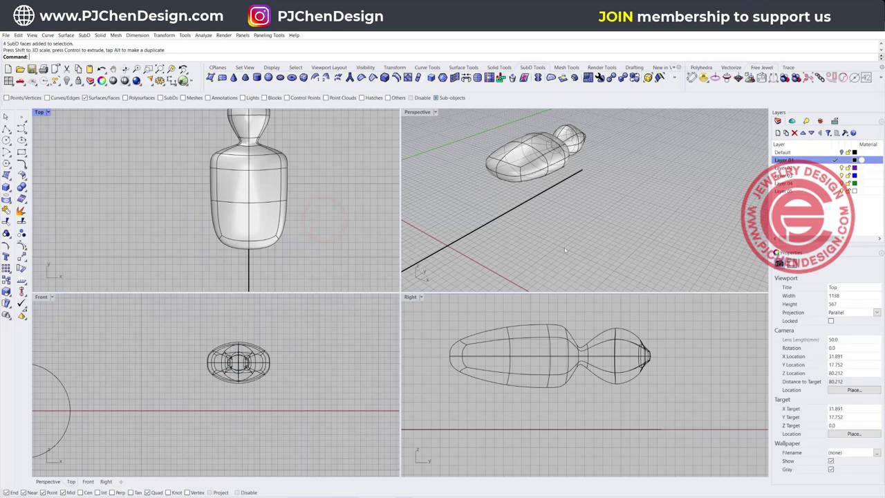
Allow edge selection, then select the edge loop at the base of the head and scale it wider to round the chin.
scroll(253, 191, "up", 5)
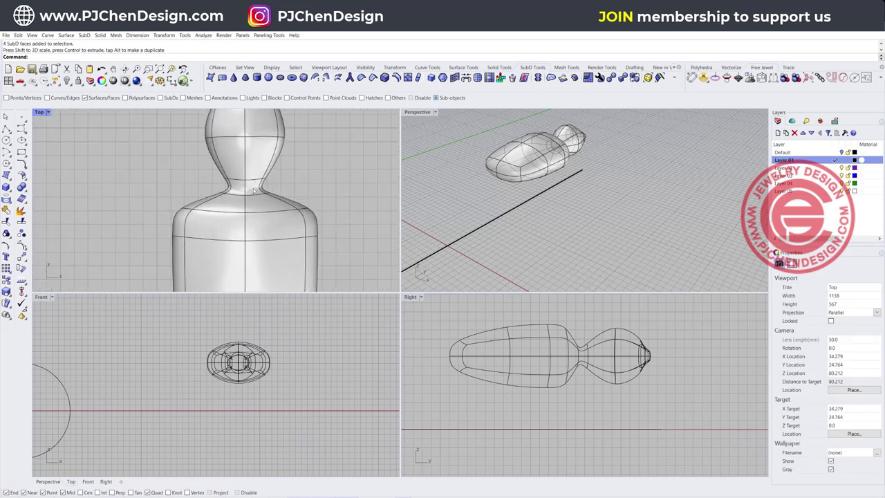
scroll(256, 189, "up", 2)
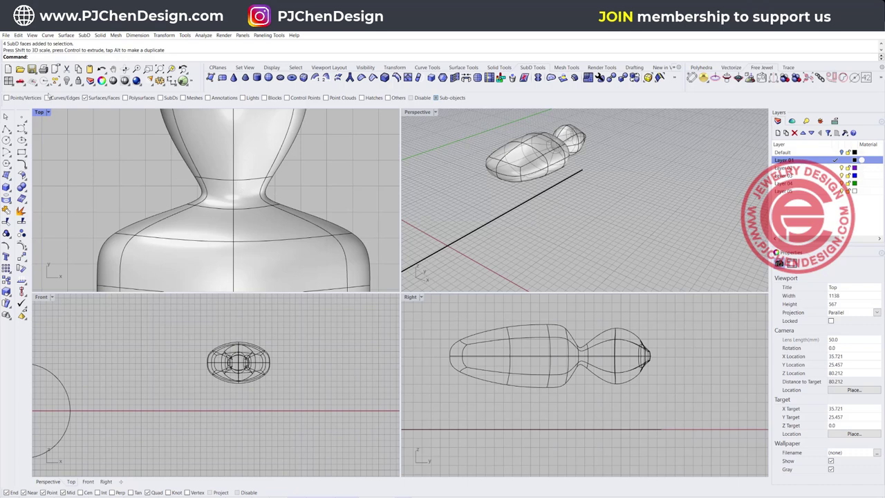
left_click_drag(143, 155, 333, 193)
left_click_drag(173, 179, 82, 173)
left_click(358, 200)
right_click_drag(643, 176, 533, 208)
scroll(553, 173, "up", 3)
right_click_drag(645, 214, 524, 198)
scroll(255, 176, "down", 6)
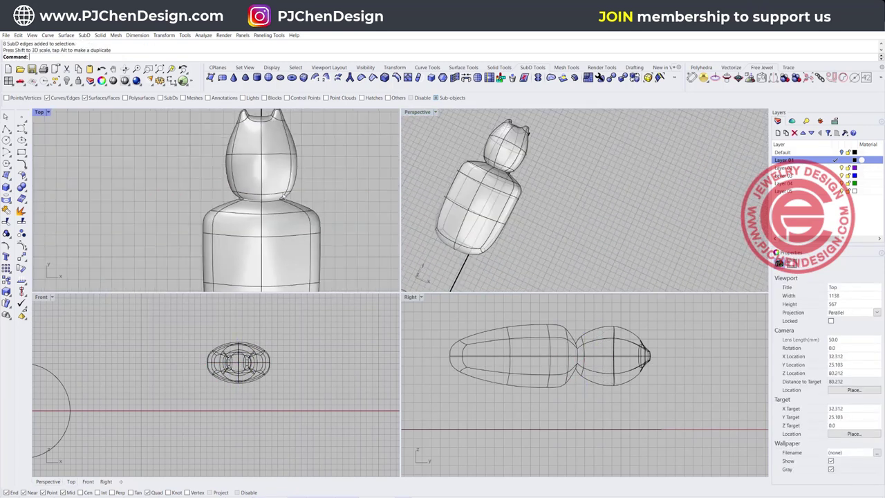
Select the edge loop across the upper body and move it slightly along Y toward the head.
scroll(293, 205, "up", 5)
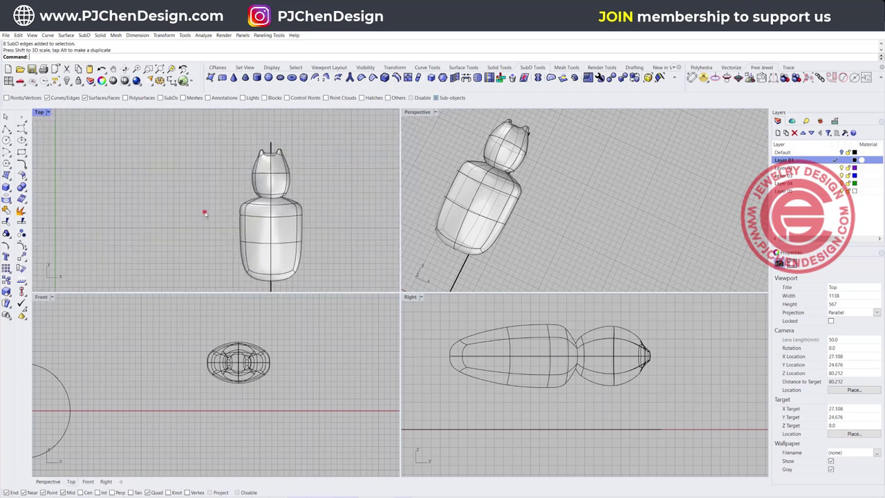
left_click_drag(369, 224, 369, 224)
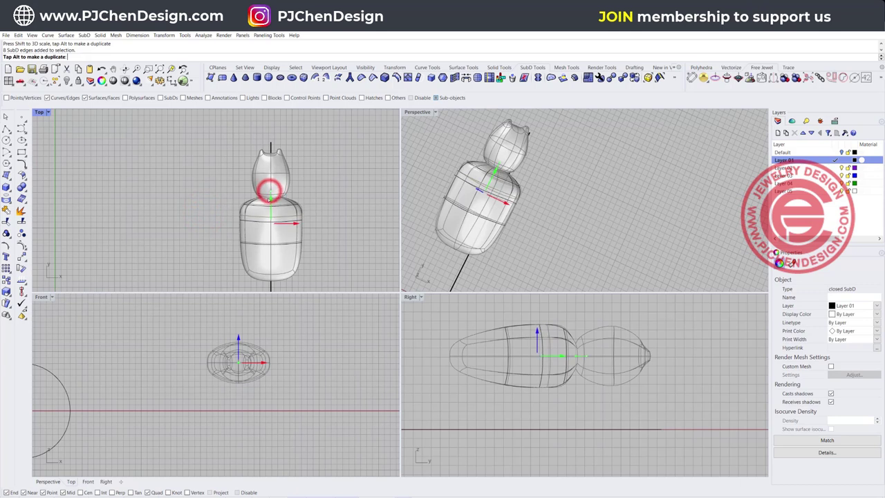
left_click(340, 203)
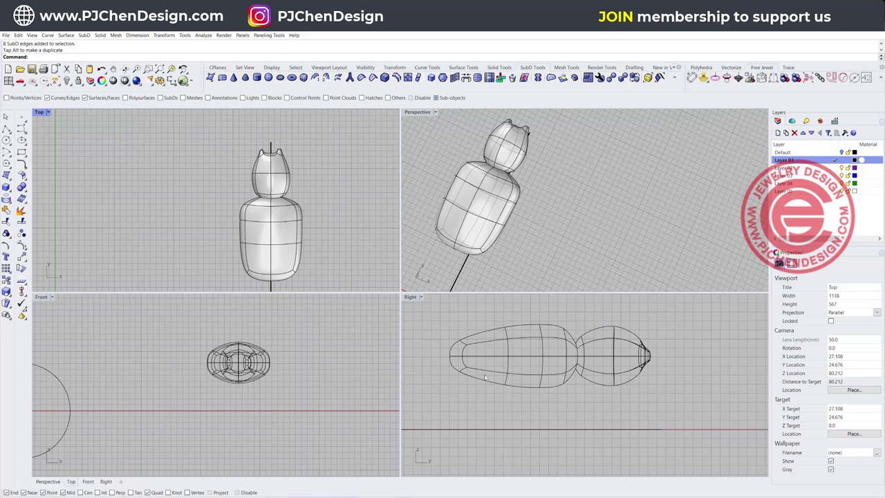
Scale the body's rear end faces taller along Z in the Right view, and move the two underside rear faces downward.
scroll(485, 375, "up", 6)
left_click_drag(504, 410, 468, 406)
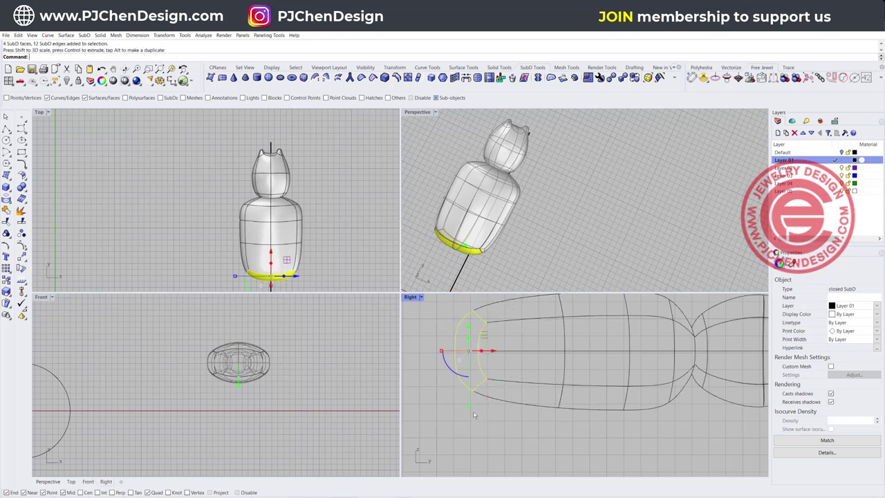
right_click_drag(574, 250, 518, 192)
scroll(514, 190, "up", 5)
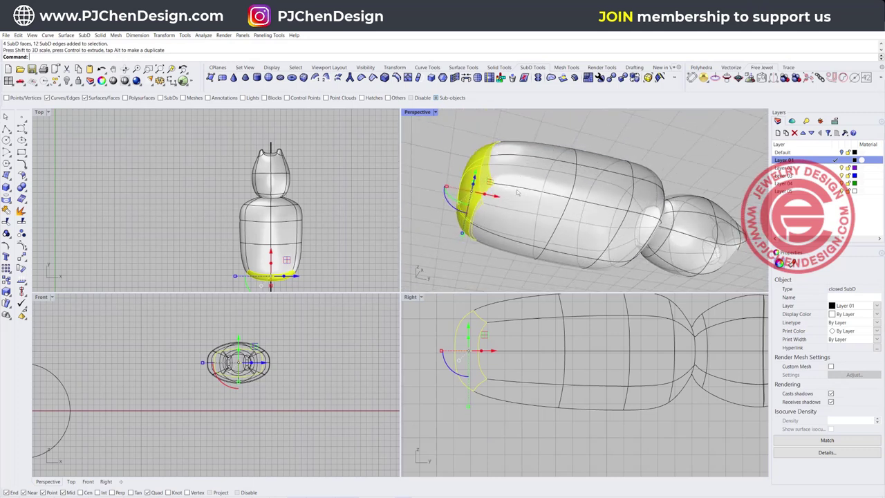
left_click(517, 211)
left_click(494, 242, "shift")
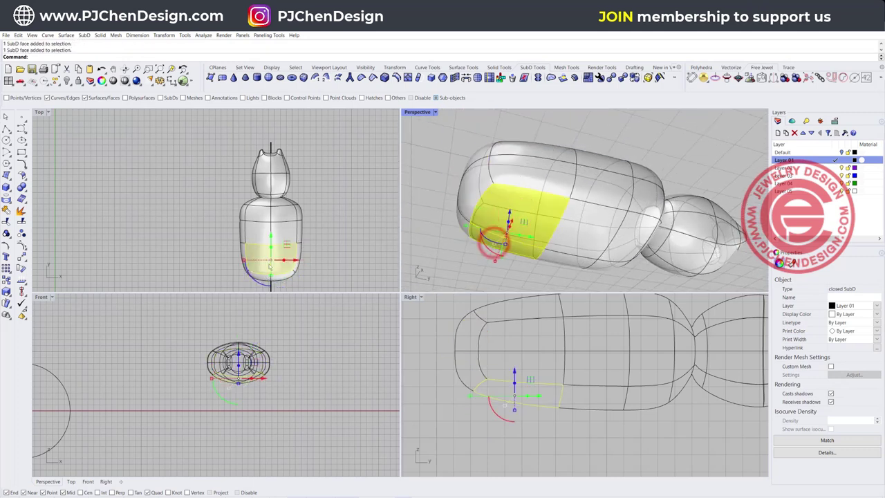
left_click_drag(515, 372, 491, 421)
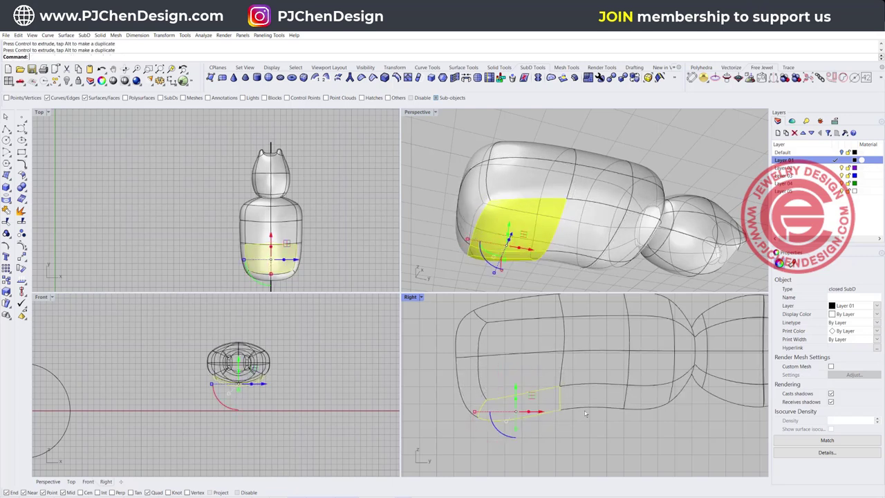
left_click(600, 440)
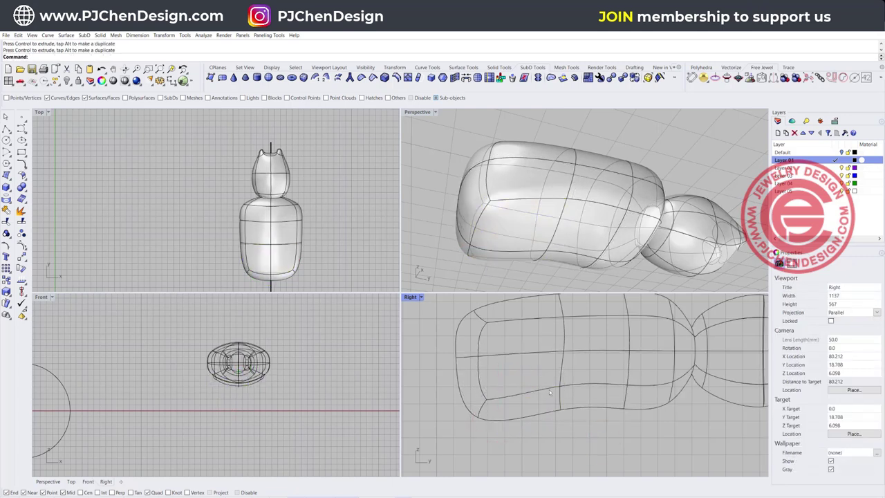
Select the upper part of the cat head with the ears and move it along Y toward the body to shorten the head.
right_click_drag(538, 180, 529, 192)
scroll(285, 221, "down", 4)
scroll(273, 181, "up", 10)
left_click_drag(215, 148, 367, 211)
left_click_drag(276, 155, 277, 174)
left_click(362, 219)
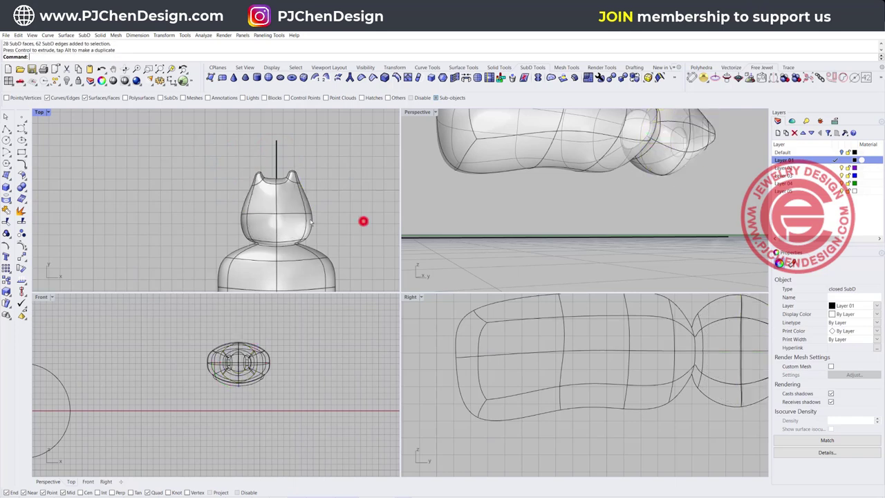
Scale the body faces narrower along X, and move the rear end faces along Y toward the head to shorten the body.
scroll(276, 223, "down", 2)
left_click_drag(191, 180, 362, 296)
left_click_drag(209, 219, 221, 225)
left_click_drag(210, 242, 313, 279)
left_click_drag(260, 237, 260, 214)
left_click(352, 210)
Select the two side faces at the shoulder on the negative X side and extrude them outward along X to form a front leg.
right_click_drag(543, 206, 609, 163)
scroll(284, 182, "up", 3)
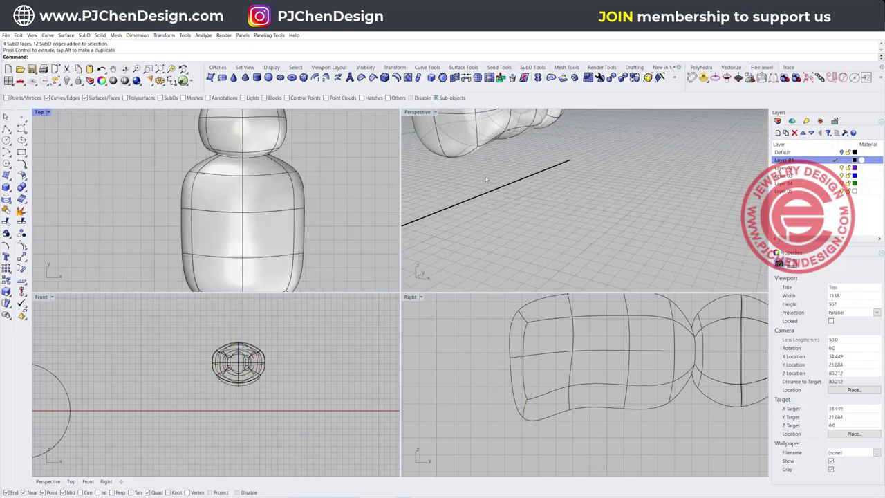
scroll(486, 180, "down", 3)
right_click_drag(485, 180, 583, 190)
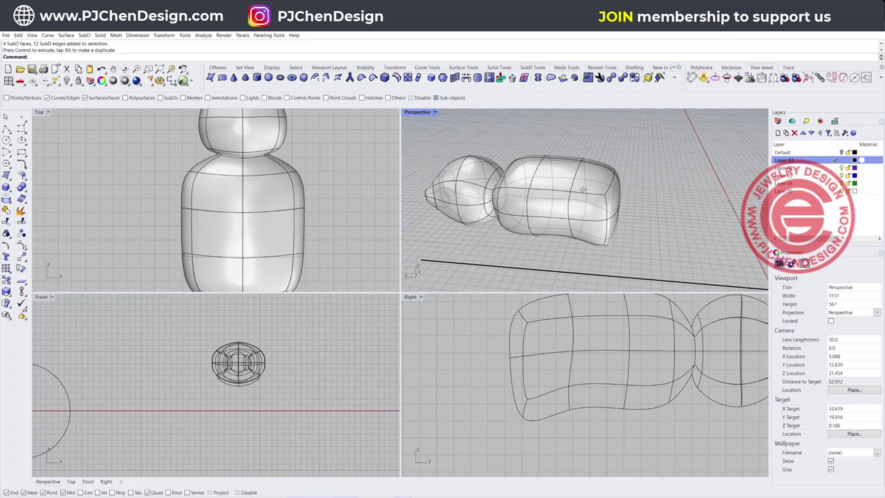
right_click_drag(506, 162, 549, 198)
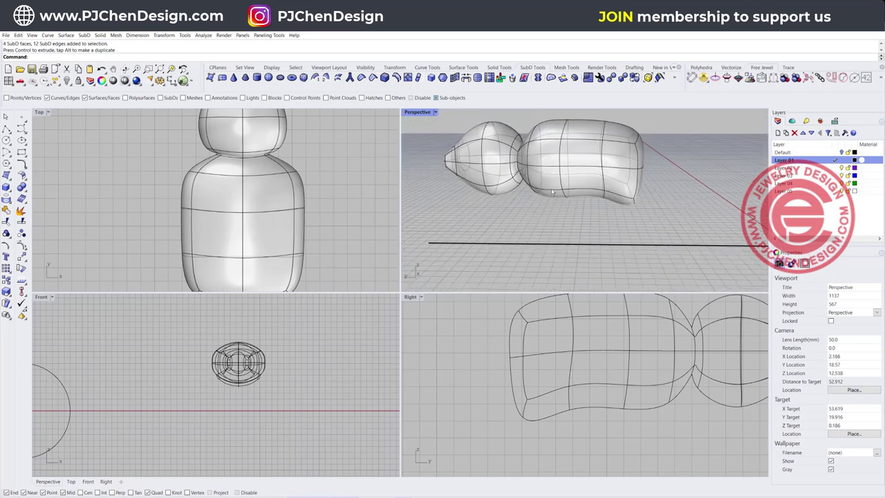
left_click(548, 160)
left_click(552, 184, "shift")
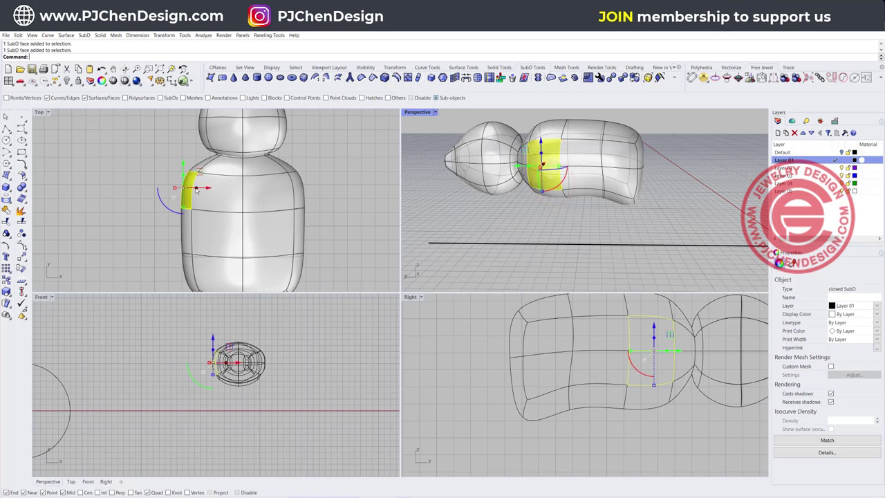
left_click_drag(197, 190, 103, 188)
left_click(136, 239)
Select the two shoulder side faces on the positive X side and extrude them outward along X as the second front leg.
right_click_drag(467, 193, 552, 184)
left_click(548, 170)
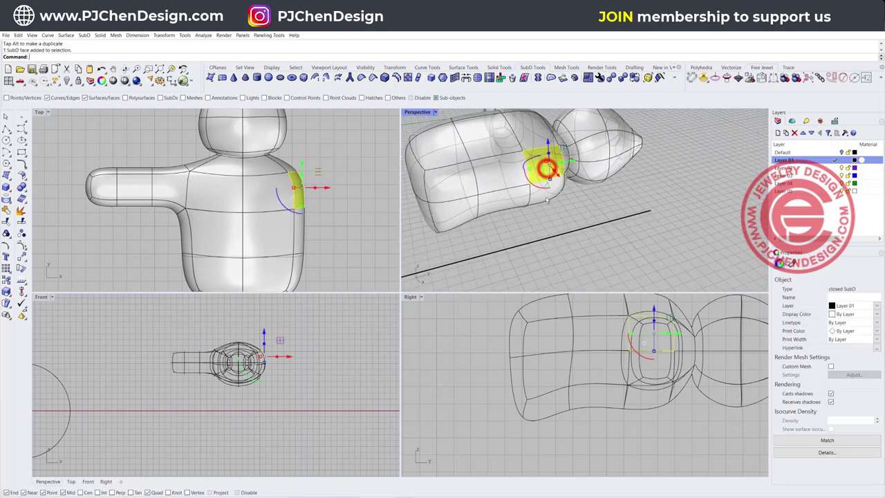
left_click(543, 195, "shift")
right_click_drag(297, 206, 218, 196)
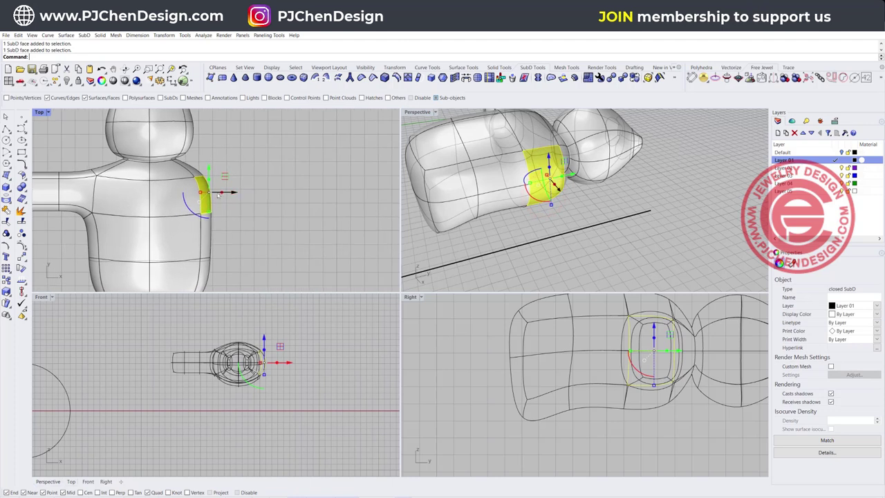
left_click_drag(221, 194, 279, 189)
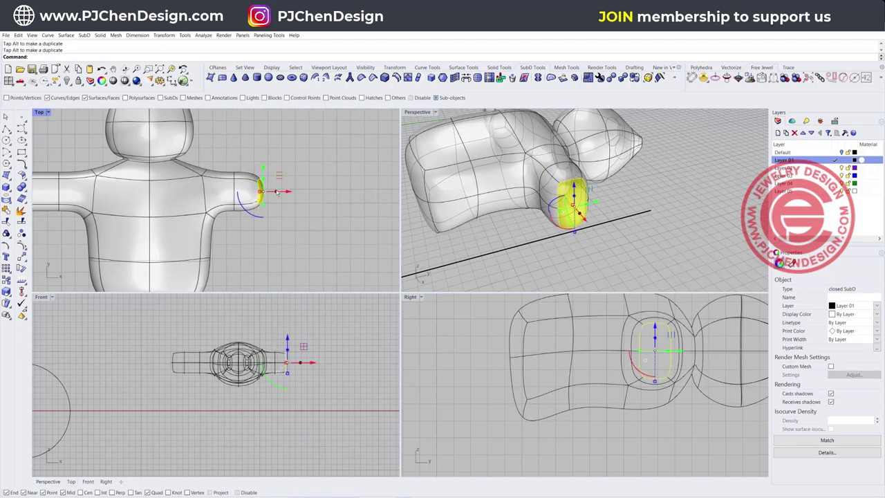
left_click(309, 234)
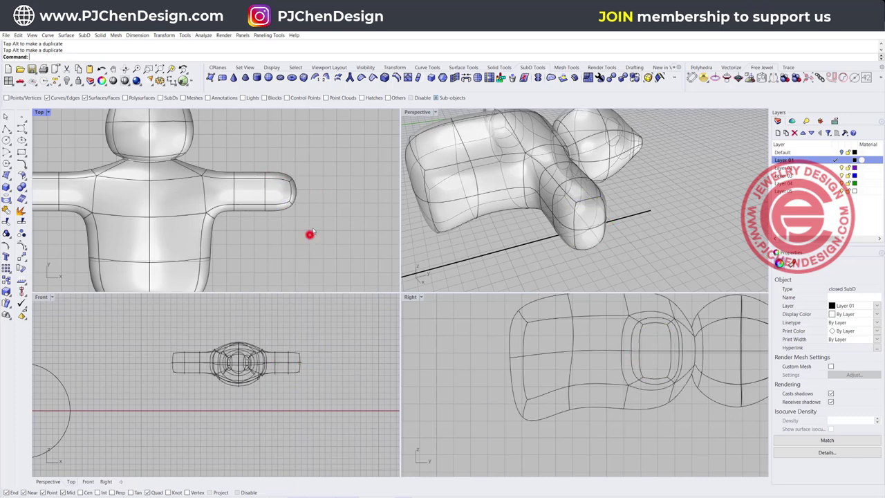
Restrict selection to vertices, select the outer vertices of the negative X front leg and move them along Y toward the head.
scroll(332, 191, "down", 6)
right_click_drag(336, 156, 353, 158)
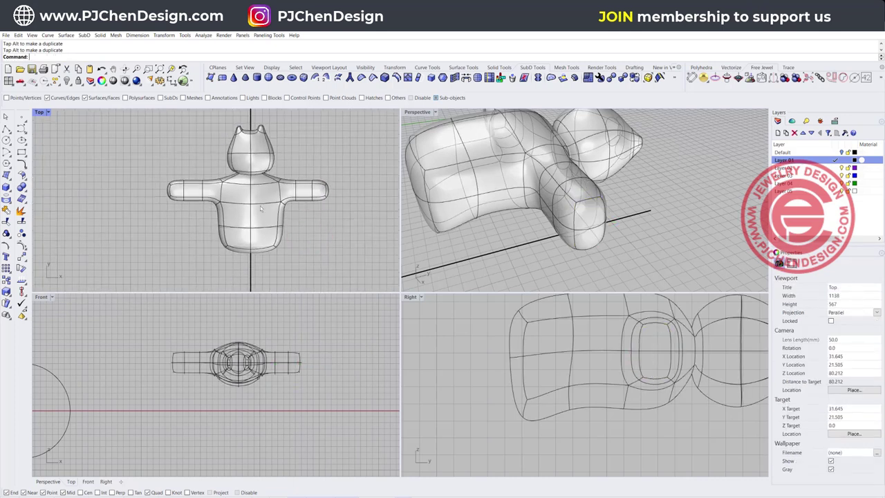
scroll(261, 209, "up", 4)
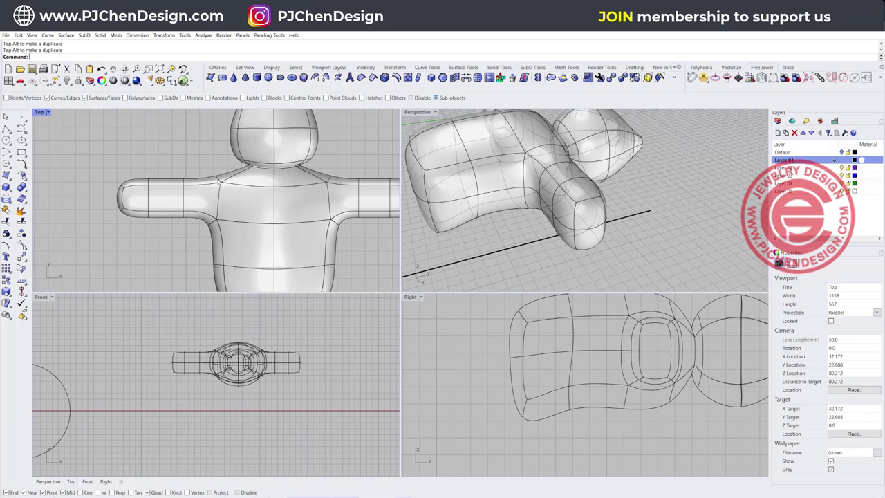
right_click_drag(233, 196, 255, 242)
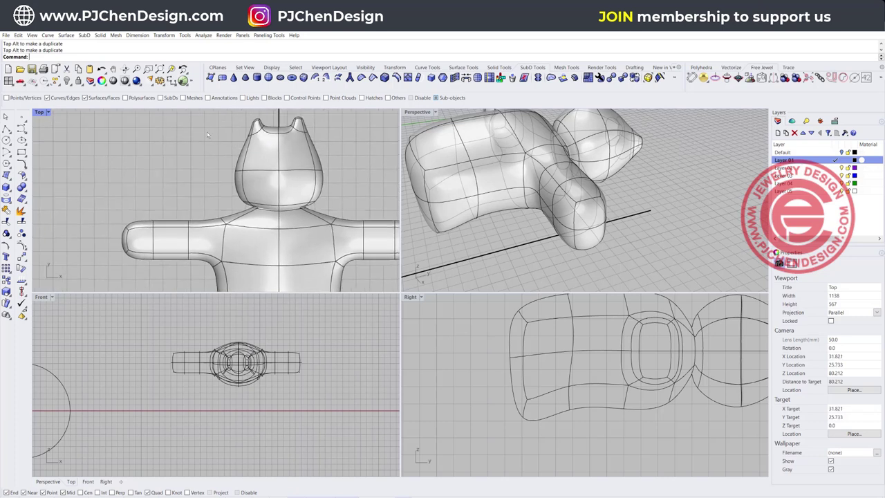
right_click_drag(224, 242, 198, 244)
left_click_drag(198, 249, 108, 158)
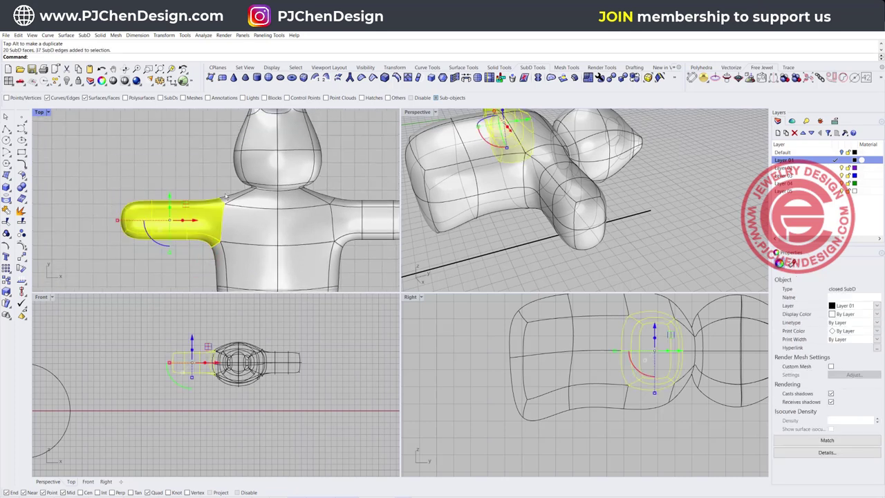
left_click(166, 155)
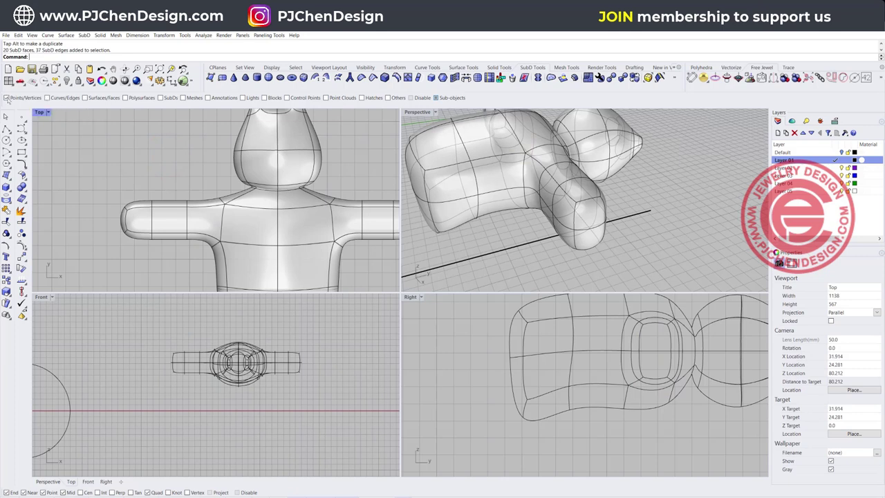
left_click_drag(98, 178, 203, 282)
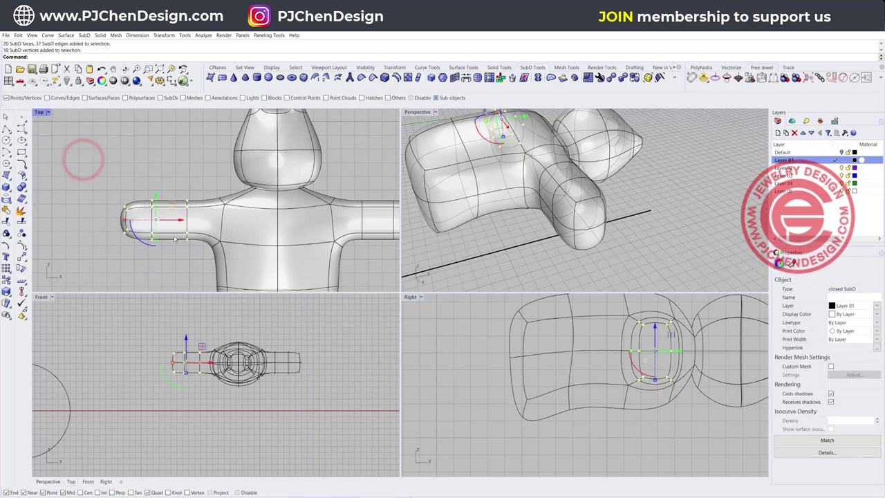
left_click_drag(155, 197, 155, 182)
Select the end vertices of the negative X front leg and move them along Y and X to bend the leg up beside the head.
left_click_drag(148, 229, 179, 178)
left_click_drag(126, 126, 153, 181)
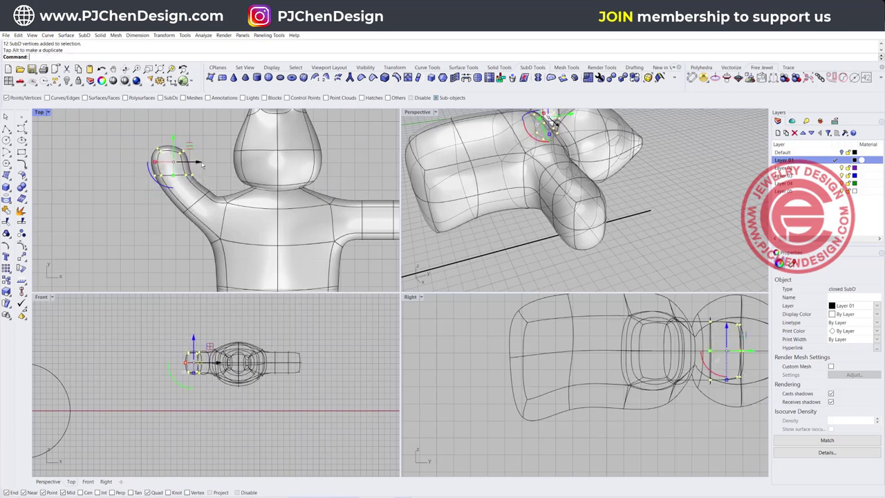
left_click_drag(197, 162, 196, 139)
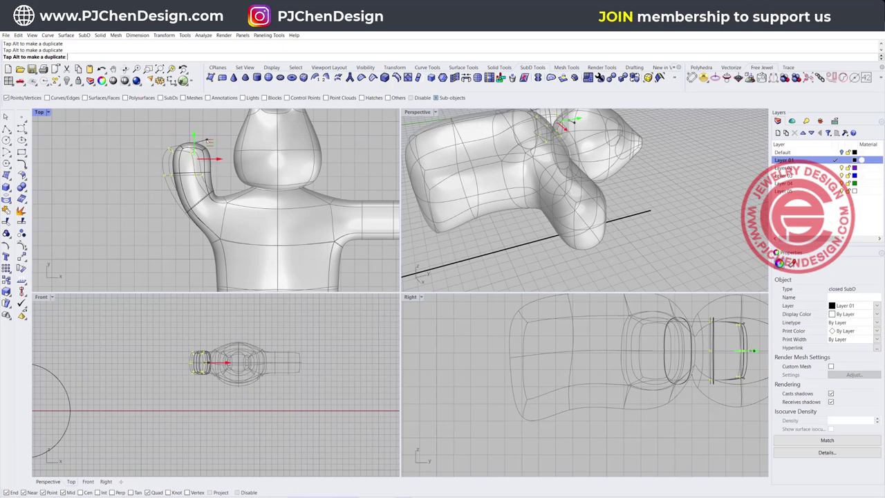
Scale the end vertices of the bent front leg thinner along Z and narrower along X in the Front view.
scroll(181, 159, "up", 2)
right_click_drag(595, 239, 498, 211)
scroll(479, 213, "down", 5)
scroll(460, 211, "up", 6)
scroll(206, 374, "up", 10)
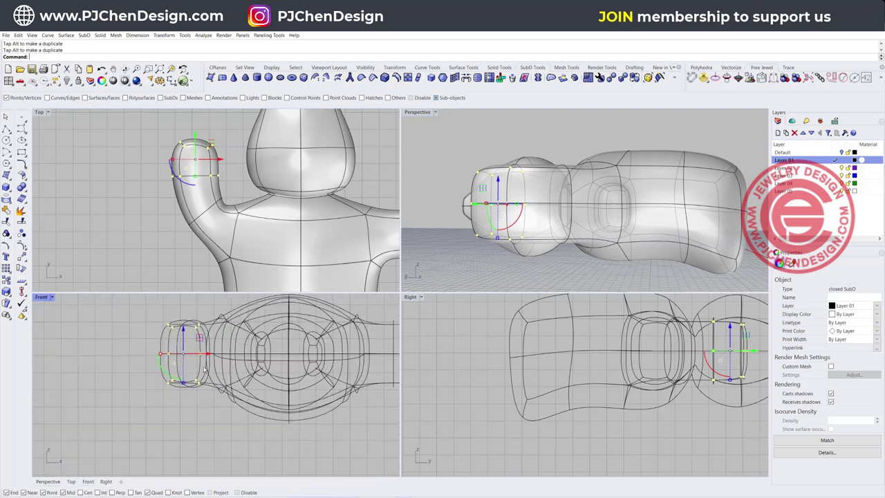
right_click_drag(205, 375, 228, 420)
left_click_drag(181, 445, 177, 410)
left_click_drag(129, 378, 144, 378)
left_click(92, 217)
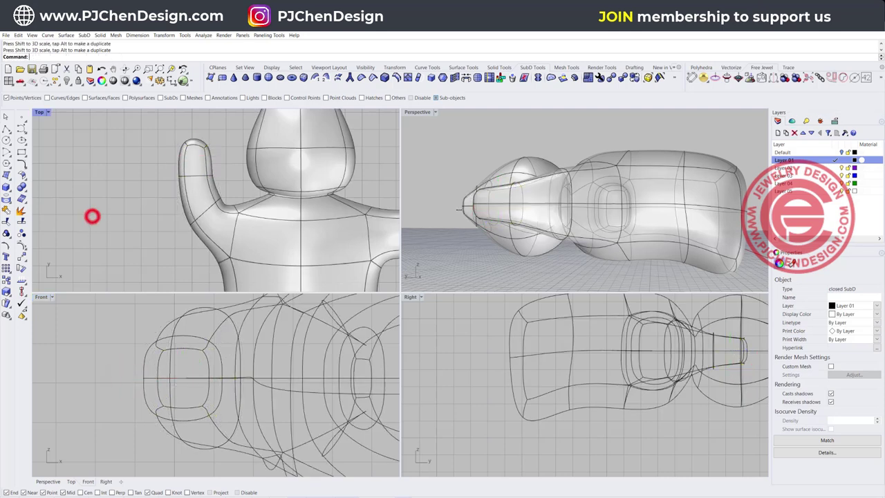
Select the vertices where the negative X front leg joins the body and move them toward the head to reshape the joint.
scroll(479, 202, "down", 6)
right_click_drag(484, 197, 465, 222)
scroll(468, 219, "up", 6)
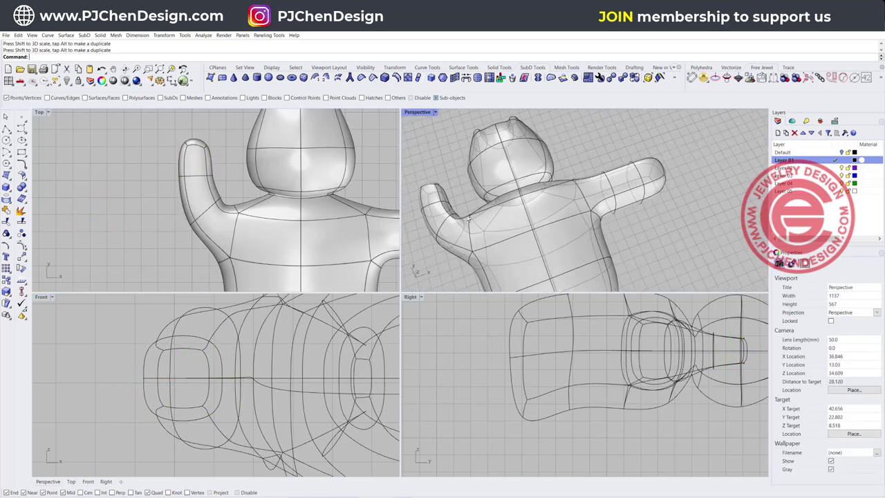
scroll(225, 213, "down", 3)
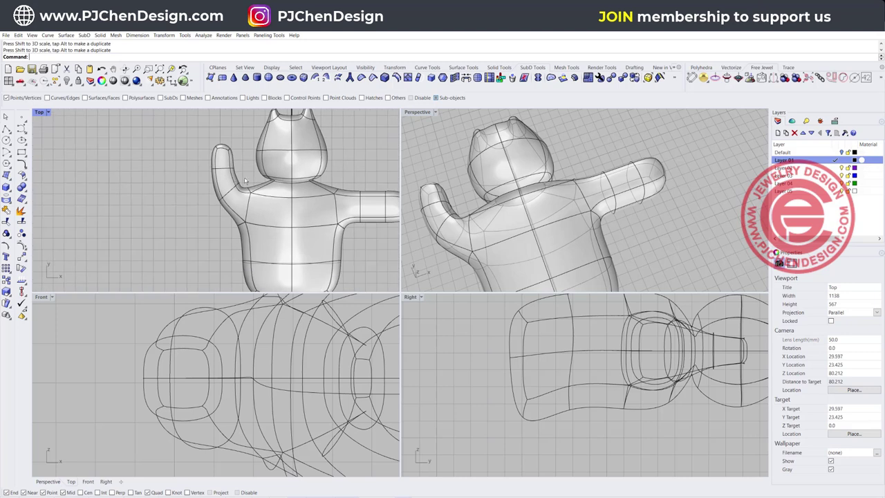
scroll(254, 186, "up", 3)
left_click_drag(246, 171, 281, 232)
right_click_drag(189, 259, 183, 228)
left_click_drag(183, 227, 264, 274, "shift")
right_click_drag(260, 207, 251, 229)
left_click_drag(253, 230, 261, 212)
Select the paw-end vertices of the negative X front leg and move them along X toward the head to curl the paw inward.
scroll(173, 162, "down", 8)
right_click_drag(153, 119, 158, 140)
left_click_drag(156, 132, 206, 213)
left_click_drag(205, 166, 216, 165)
scroll(192, 165, "up", 10)
mouse_move(164, 139)
left_mouse_down()
mouse_move(255, 213)
mouse_move(168, 143)
left_mouse_up()
left_click_drag(208, 200, 260, 201)
scroll(221, 177, "down", 6)
key("Escape")
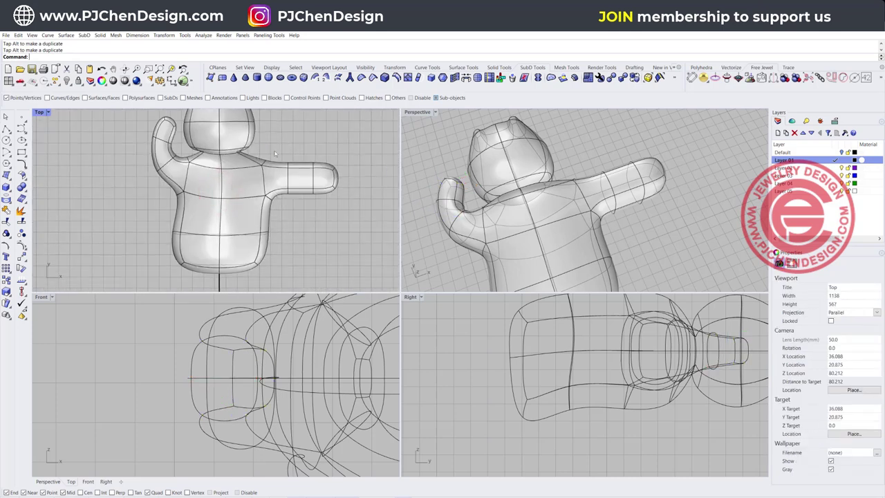
Reflect the cat SubD across its vertical centre line in the Top view, flipping the primary side to keep the negative X half.
scroll(281, 140, "down", 4)
scroll(221, 166, "up", 5)
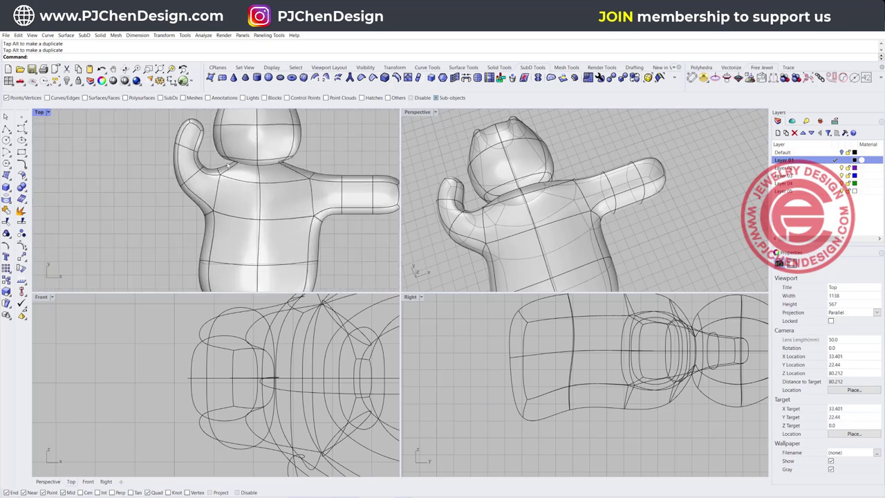
scroll(229, 164, "up", 4)
scroll(269, 177, "down", 2)
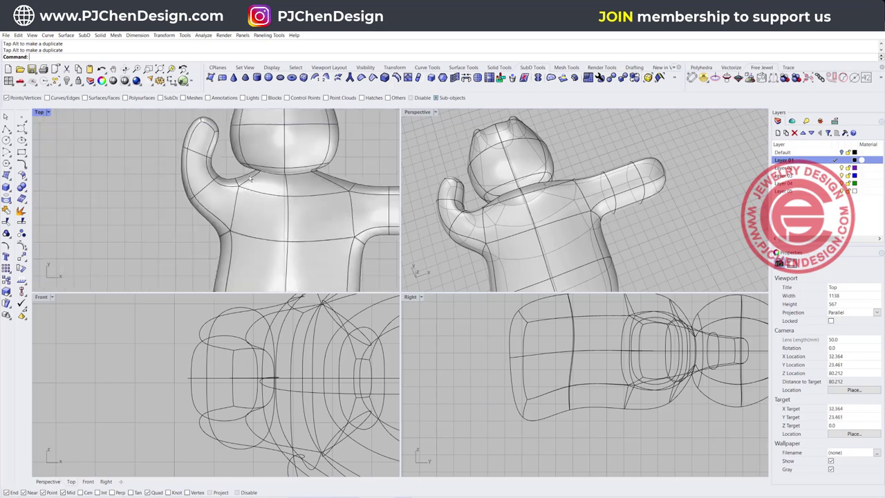
scroll(252, 172, "down", 4)
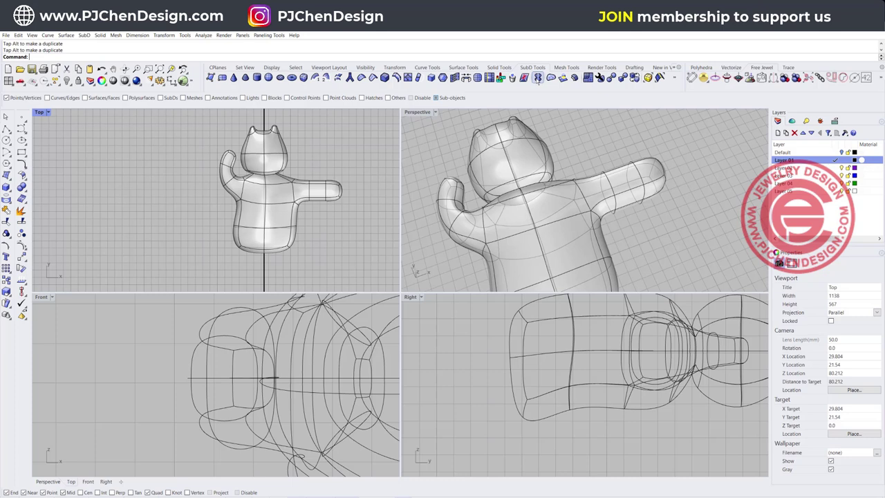
left_click(513, 77)
left_click(277, 158)
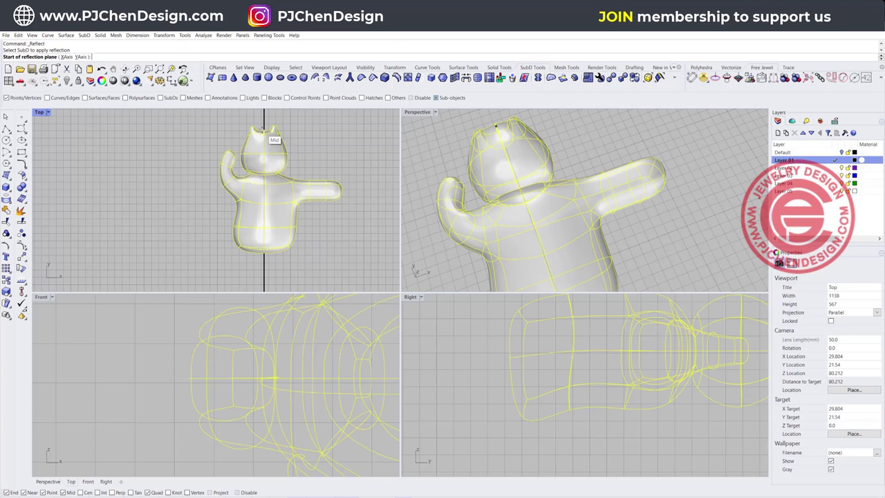
left_click(263, 130)
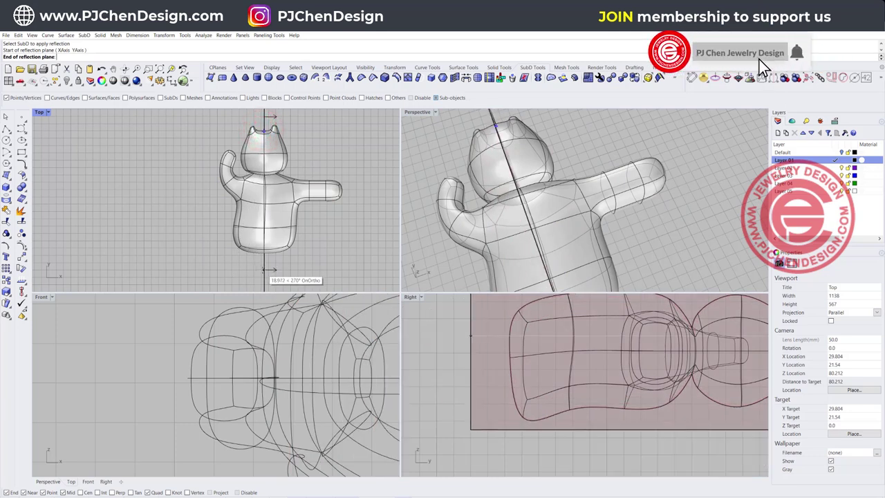
left_click(262, 270)
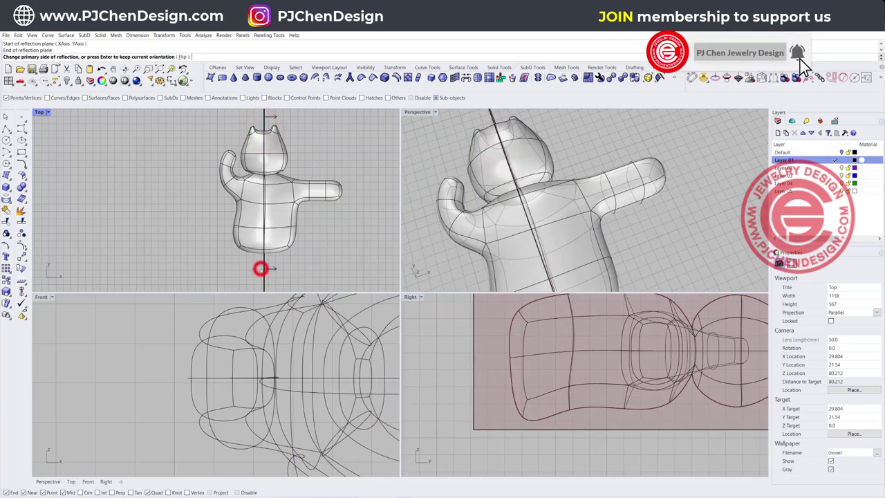
left_click(183, 57)
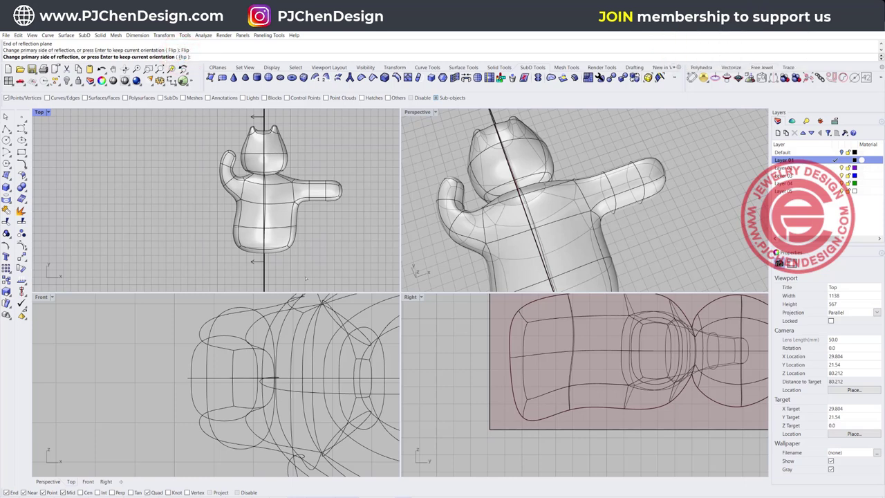
key("Return")
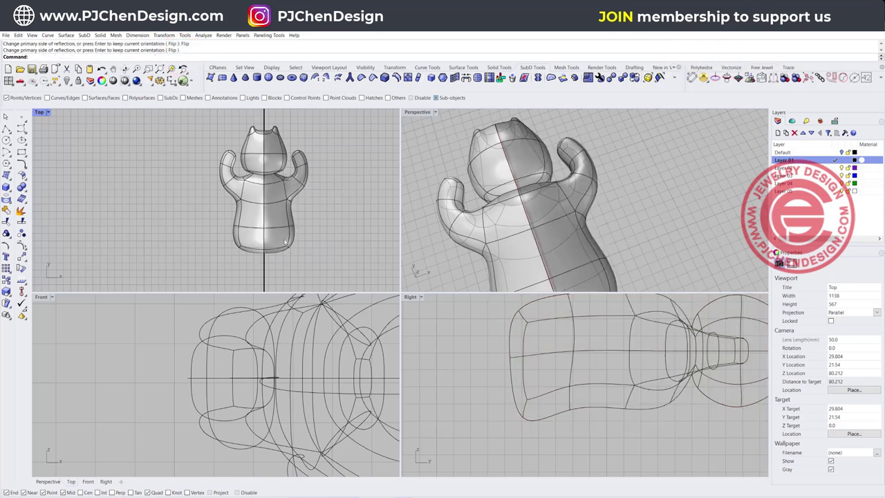
Select the paw vertices of the negative X front leg and raise them along Z.
right_click_drag(557, 210, 508, 173)
scroll(222, 164, "up", 4)
scroll(222, 165, "up", 2)
left_click_drag(210, 146, 264, 213)
right_click_drag(550, 191, 505, 197)
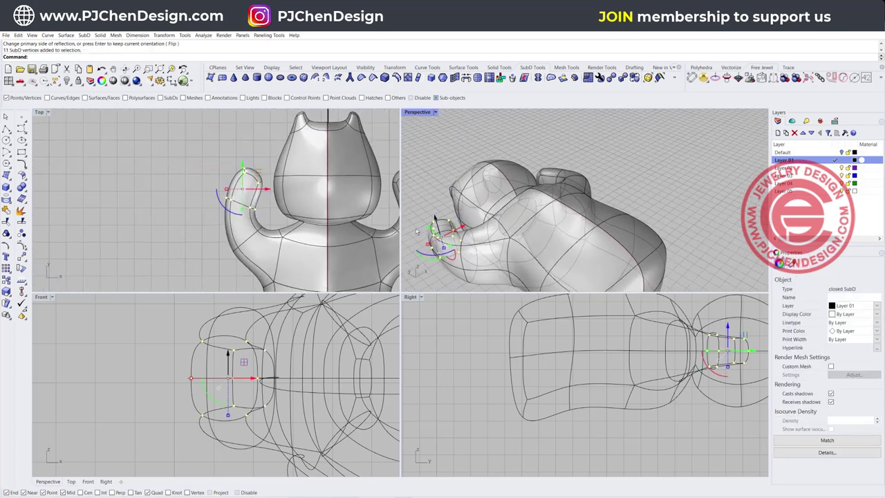
mouse_move(435, 218)
left_mouse_down()
mouse_move(429, 197)
mouse_move(437, 225)
mouse_move(451, 223)
mouse_move(440, 203)
left_mouse_up()
left_click(656, 154)
Select the tip vertices of the negative X ear and move them outward along X to spread the ears.
scroll(595, 180, "down", 6)
right_click_drag(532, 173, 551, 212)
scroll(350, 186, "down", 3)
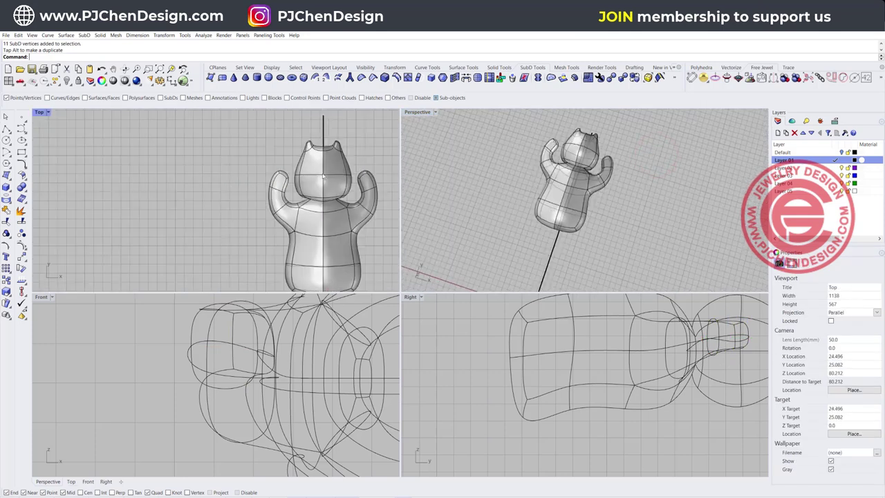
scroll(281, 159, "up", 4)
left_click_drag(251, 113, 296, 139)
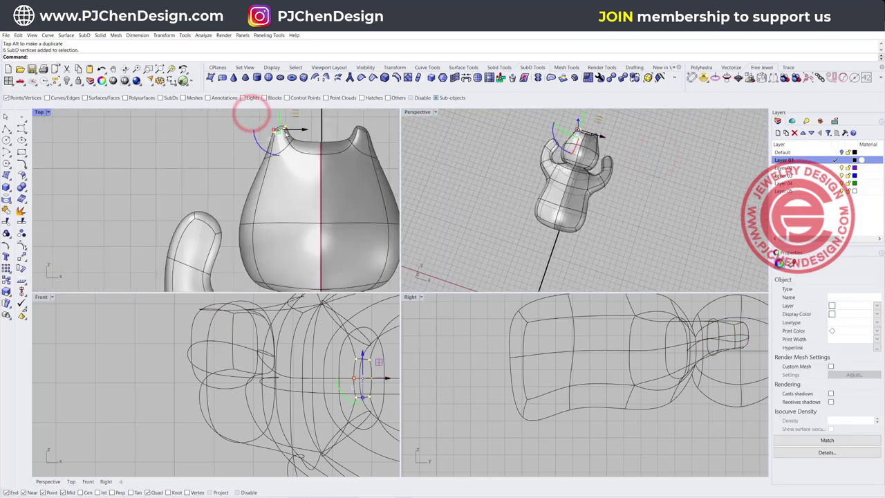
right_click_drag(297, 121, 299, 156)
mouse_move(301, 145)
left_mouse_down()
mouse_move(277, 158)
mouse_move(298, 165)
mouse_move(294, 147)
mouse_move(307, 154)
mouse_move(285, 152)
left_mouse_up()
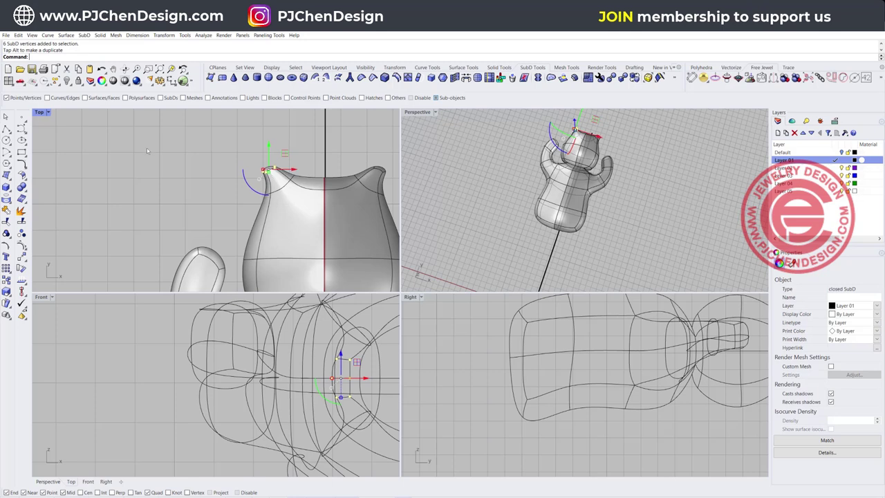
left_click(148, 146)
Examine the reflected cat body from the side, at its rear end and along the length line.
scroll(347, 194, "down", 9)
right_click_drag(598, 175, 589, 140)
scroll(600, 173, "up", 8)
scroll(305, 163, "down", 9)
right_click_drag(326, 238, 282, 217)
scroll(282, 217, "up", 4)
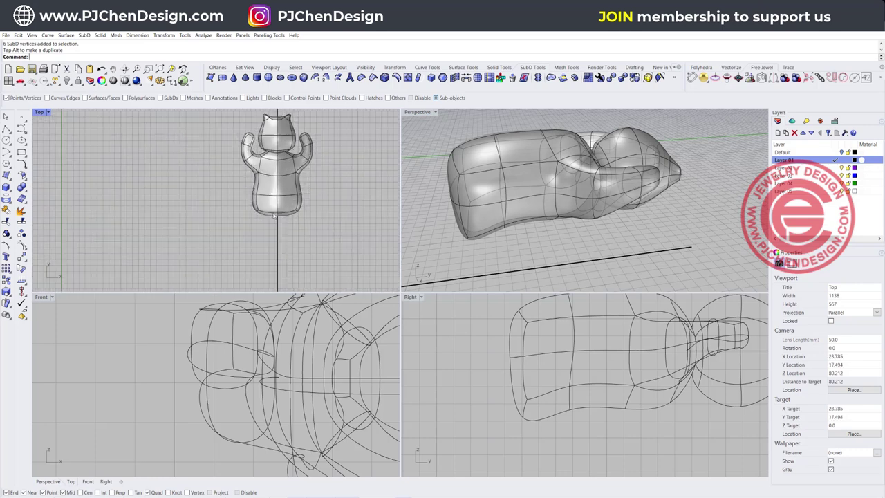
right_click_drag(459, 212, 522, 203)
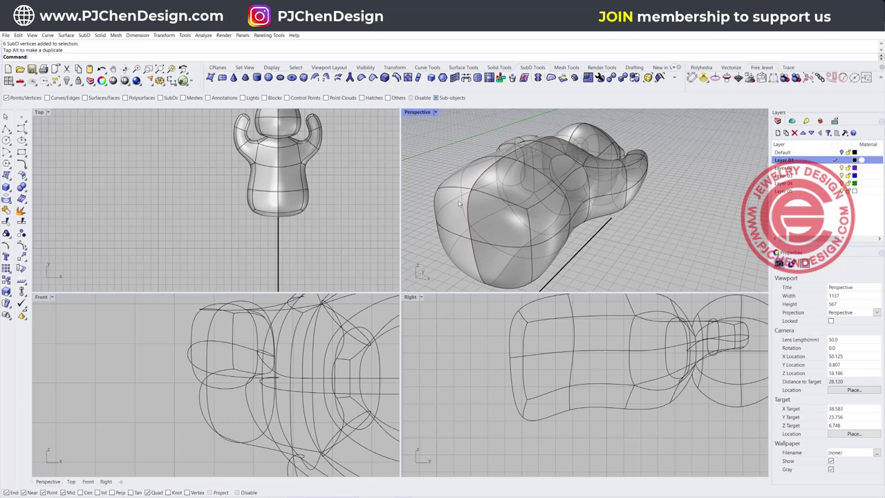
right_click_drag(276, 155, 258, 181)
right_click_drag(308, 246, 307, 227)
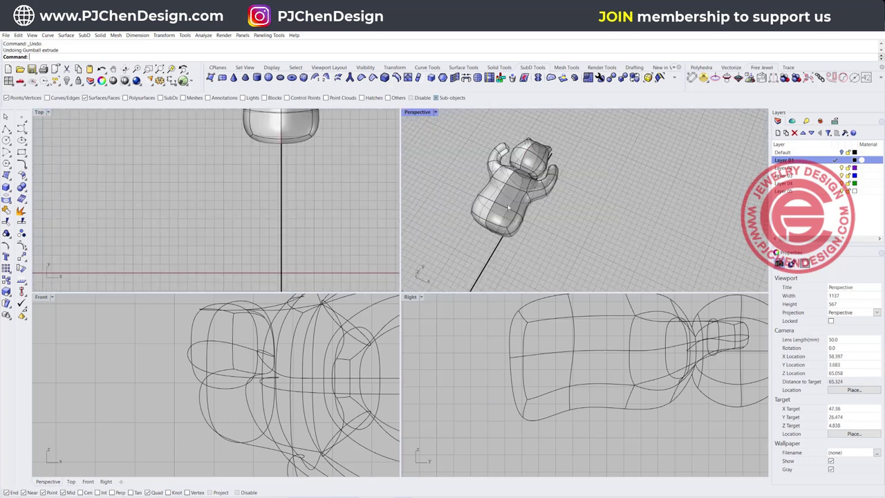
right_click_drag(510, 206, 491, 209)
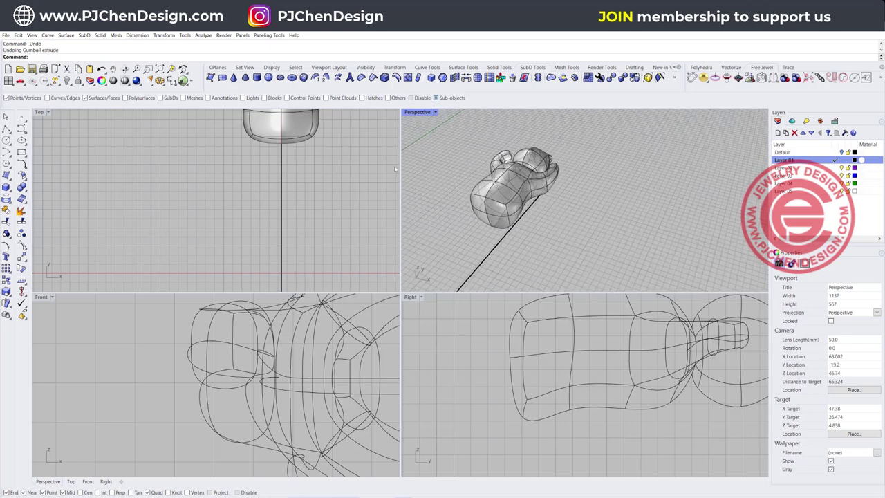
scroll(499, 202, "up", 3)
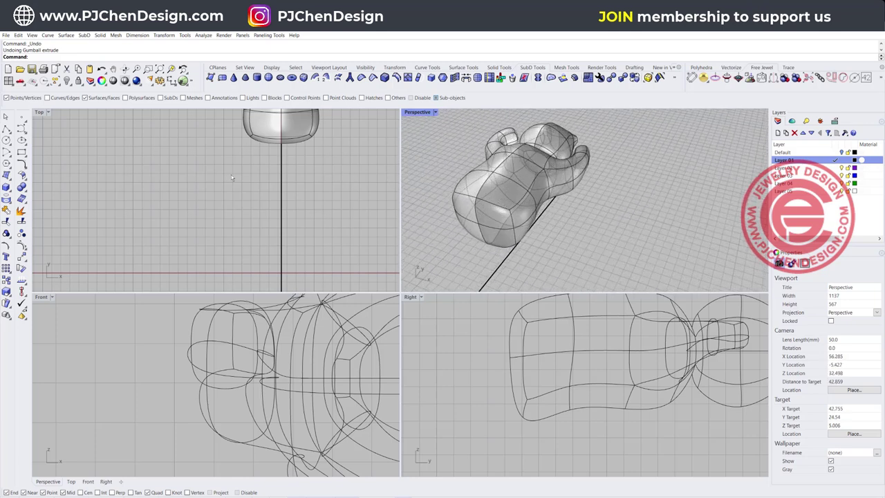
scroll(320, 172, "down", 2)
right_click_drag(325, 174, 315, 212)
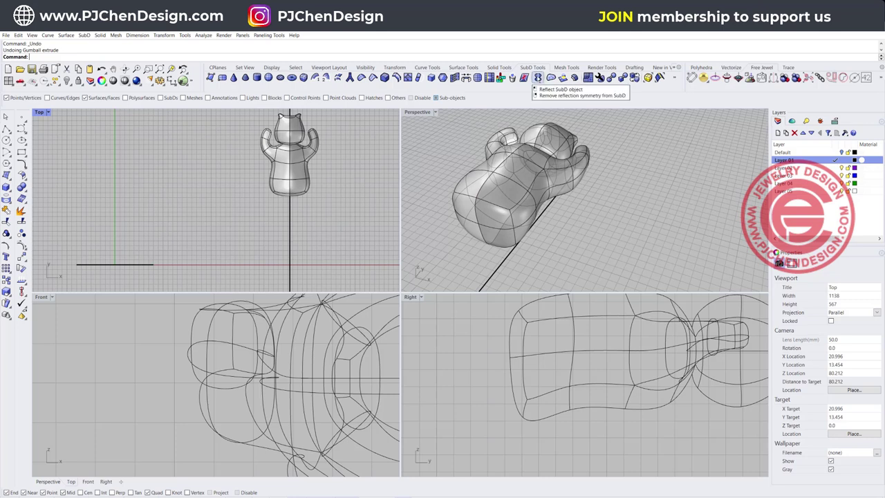
Remove the reflection symmetry from the cat SubD so its two sides can be edited independently.
left_click(538, 78)
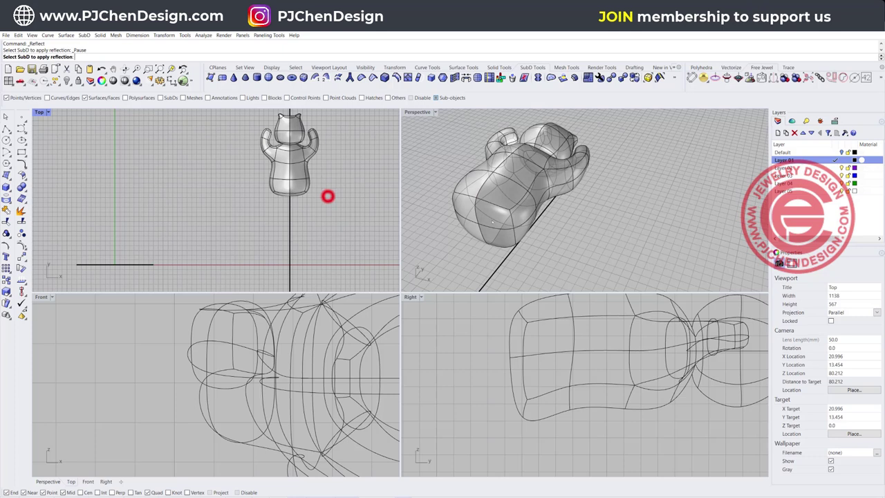
left_click(510, 158)
right_click(510, 160)
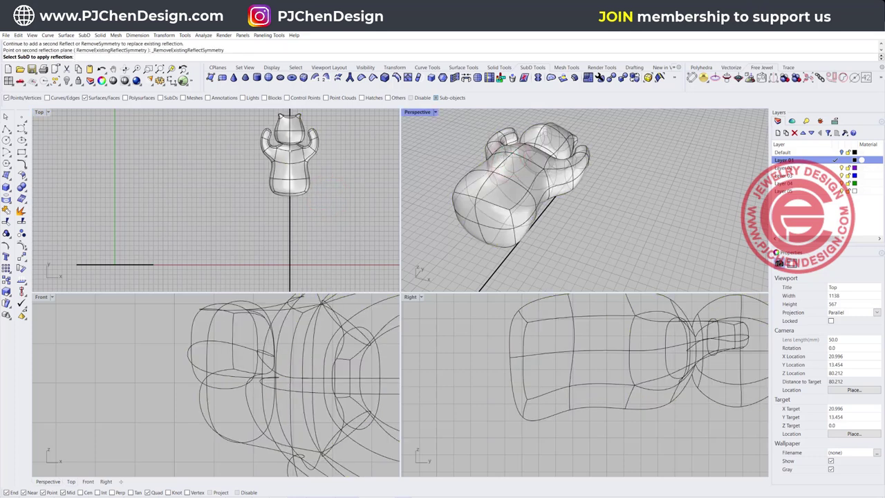
right_click_drag(579, 206, 546, 210)
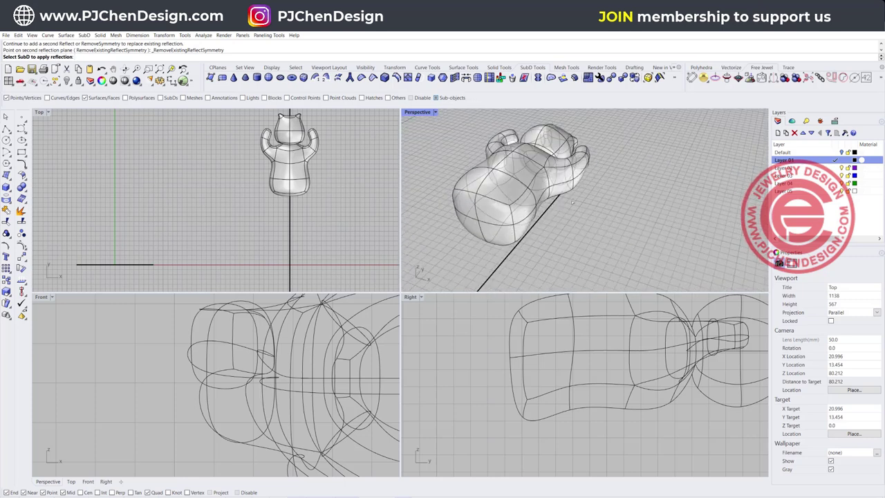
Select the paw vertices of the negative X front leg and lower them slightly along Z.
scroll(246, 129, "up", 12)
right_click_drag(277, 132, 201, 151)
scroll(219, 127, "down", 2)
left_click_drag(222, 129, 288, 197)
left_click(251, 164)
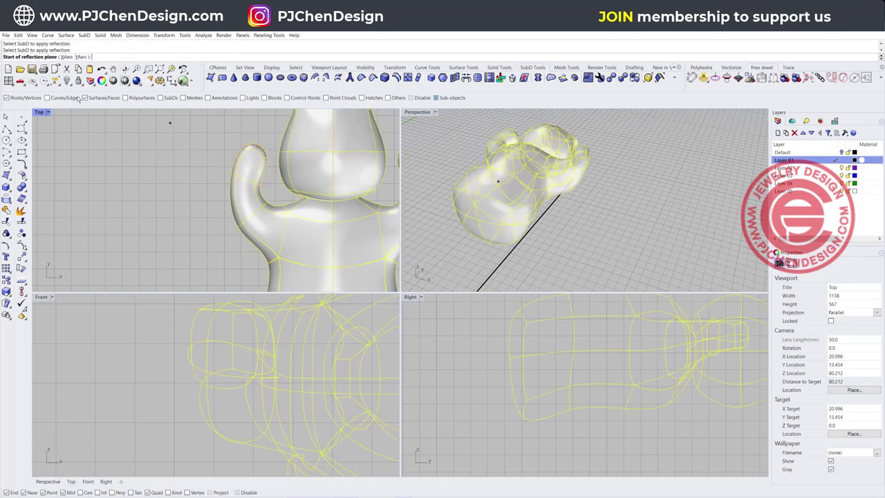
key("Escape")
left_click_drag(193, 134, 271, 198)
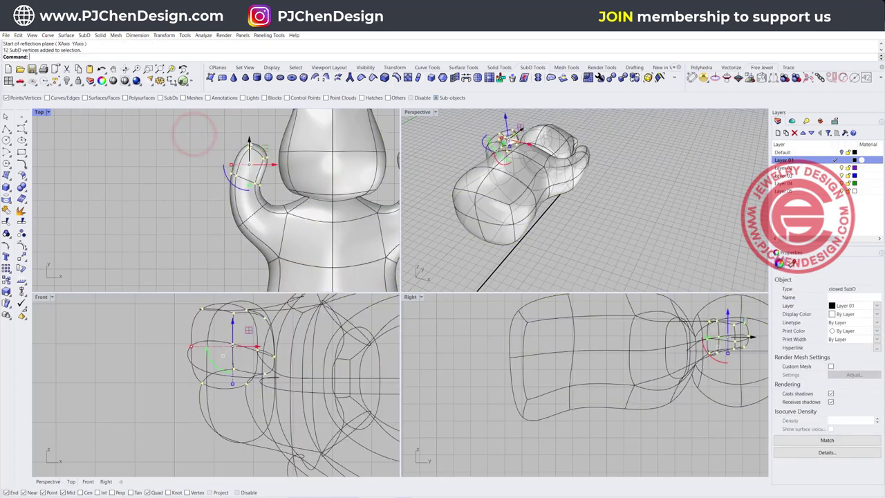
left_click_drag(231, 320, 238, 325)
left_click(141, 198)
scroll(141, 198, "down", 5)
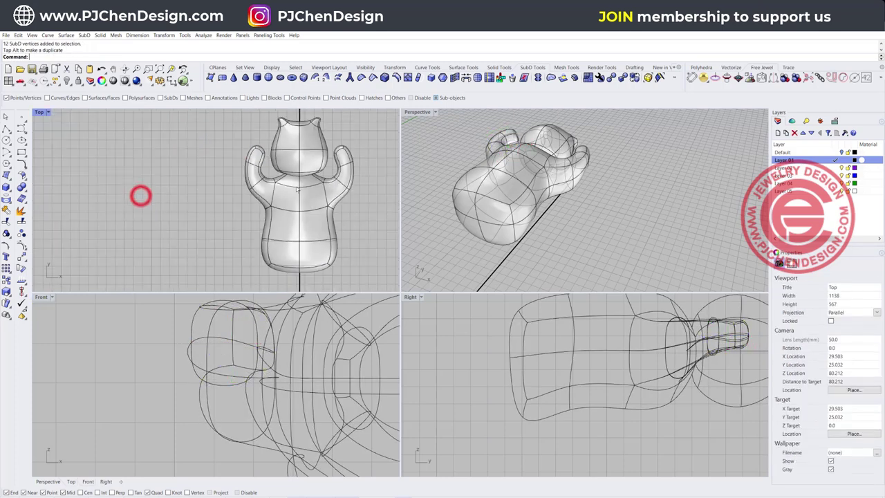
Try to extrude the four rear end faces of the body along negative Y at full width.
right_click_drag(141, 197, 109, 151)
right_click_drag(524, 175, 530, 157)
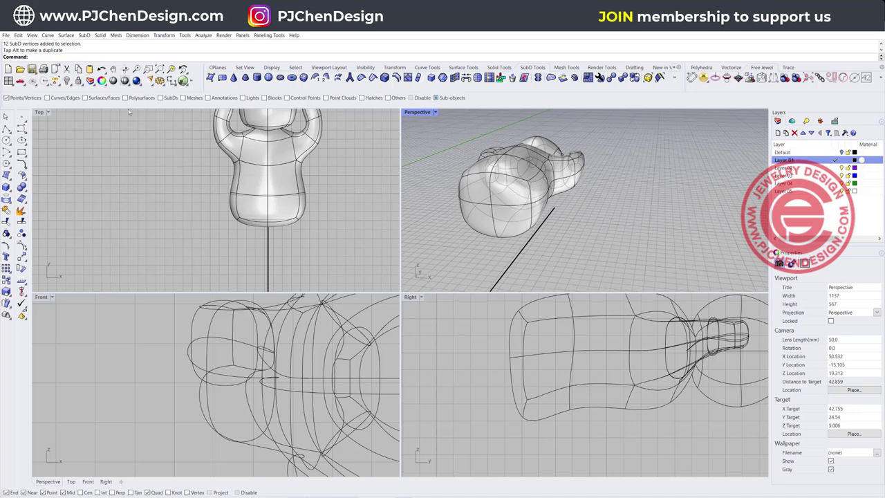
left_click(477, 199)
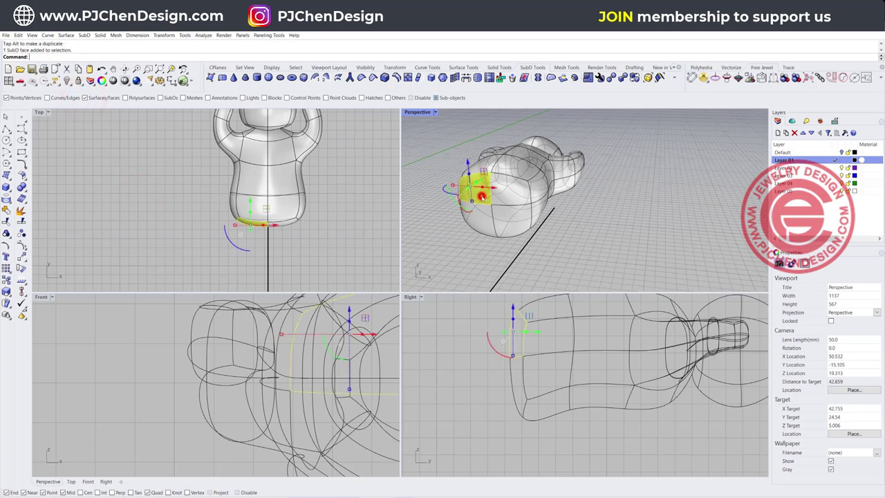
left_click(519, 191, "shift")
left_click(474, 220, "shift")
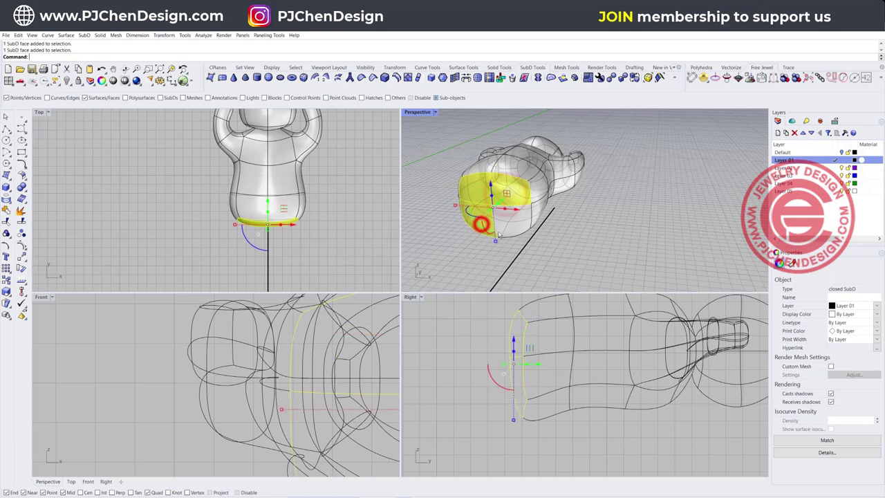
left_click(513, 229, "shift")
scroll(277, 205, "down", 5)
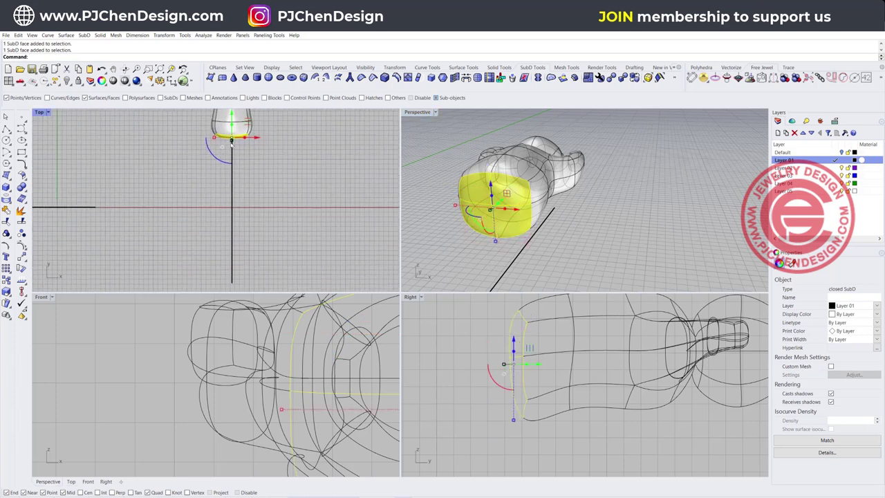
right_click_drag(233, 164, 233, 176)
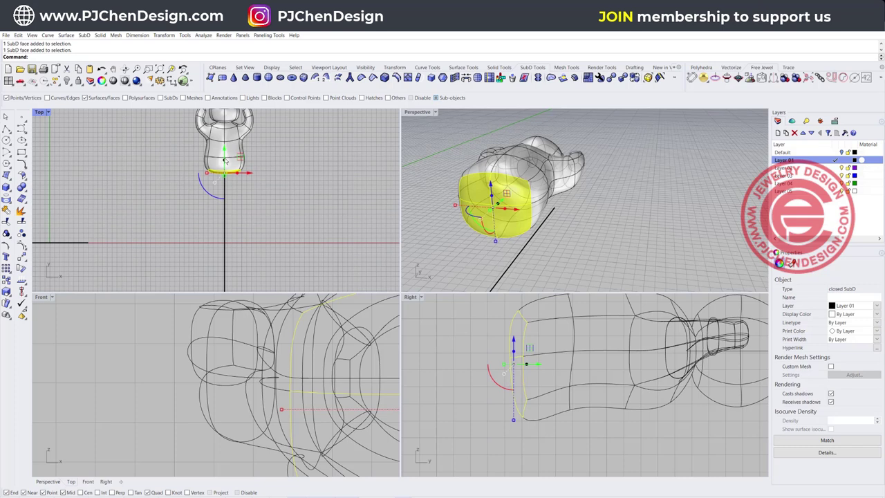
left_click_drag(225, 160, 223, 175)
scroll(219, 181, "up", 4)
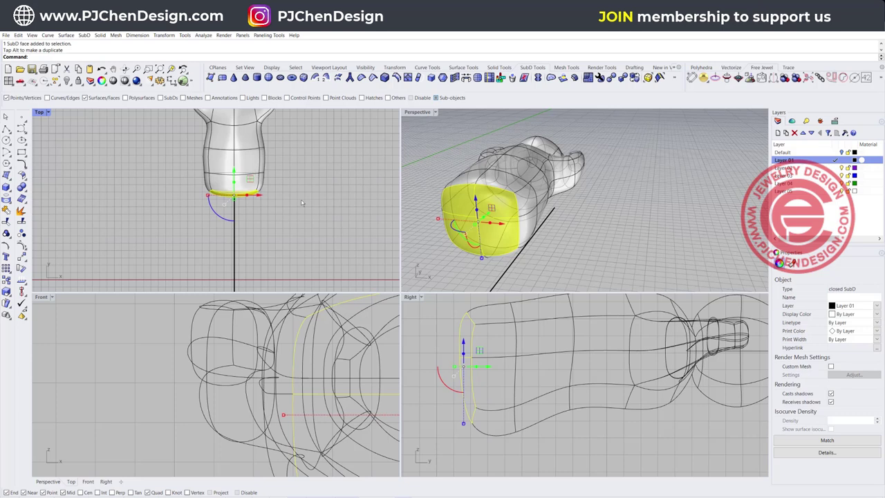
scroll(227, 183, "up", 2)
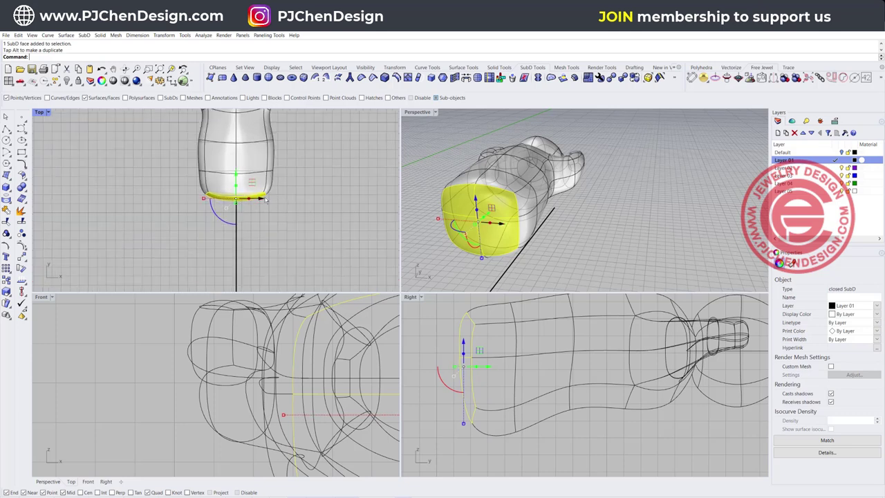
key("ctrl+z")
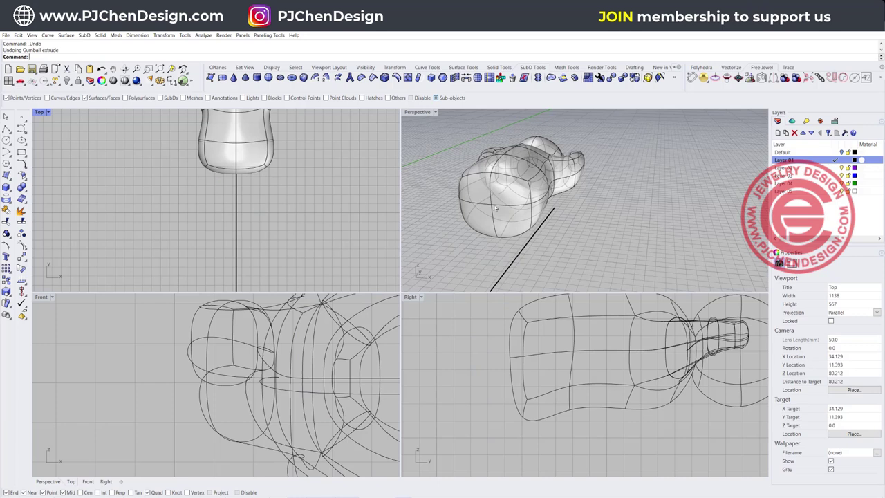
Select the four rear end faces of the body and inset them by 0.1 in Group mode.
left_click(481, 192, "ctrl+shift")
left_click(510, 193, "ctrl+shift")
left_click(484, 222, "ctrl+shift")
left_click(482, 220, "ctrl+shift")
left_click(518, 229, "ctrl+shift")
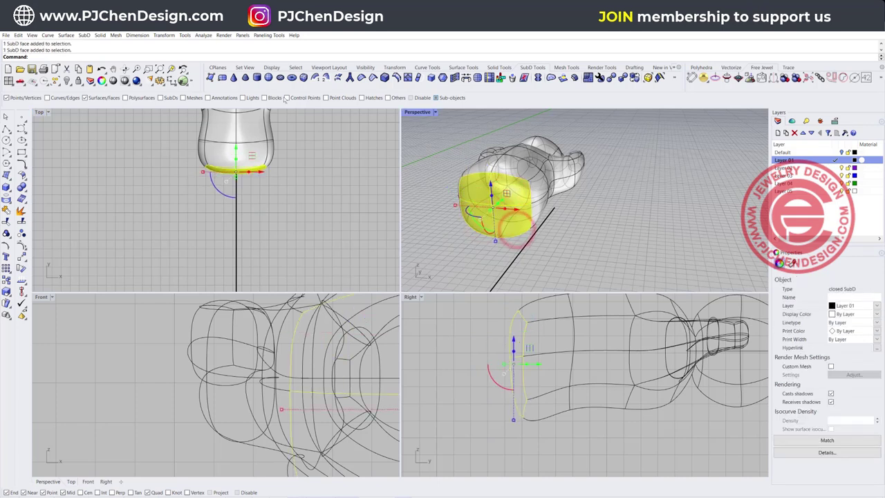
left_click(408, 79)
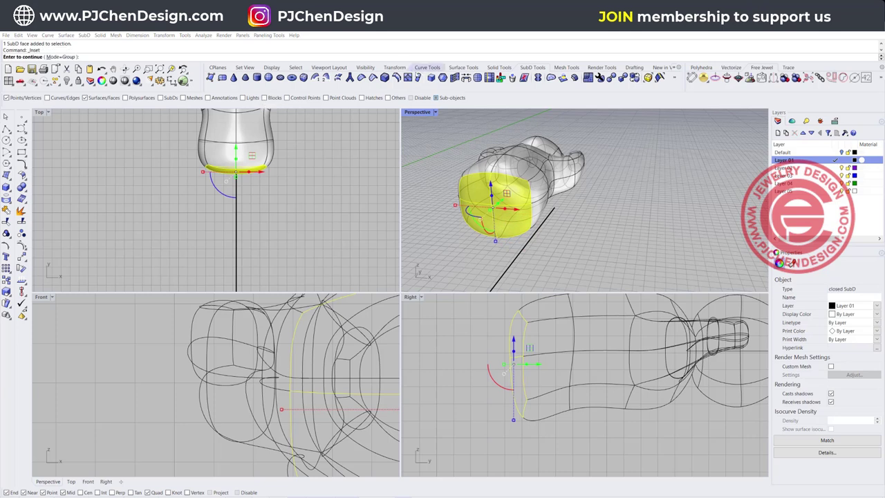
left_click(443, 78)
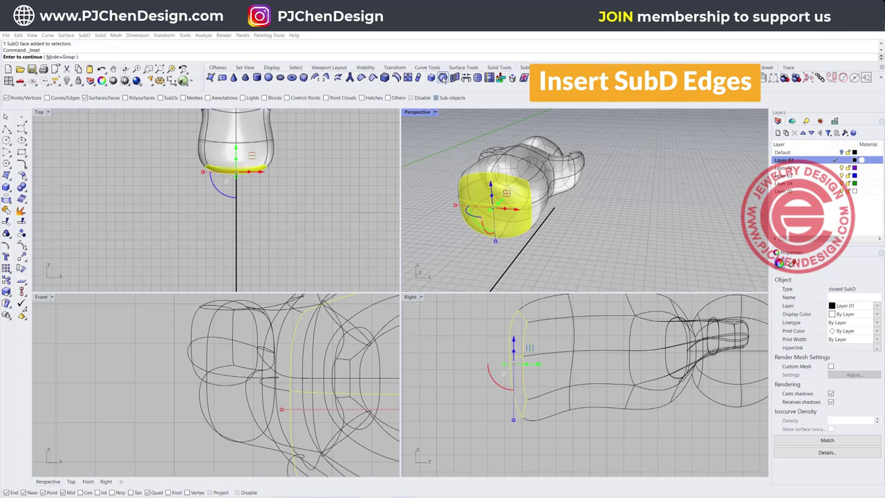
key("Escape")
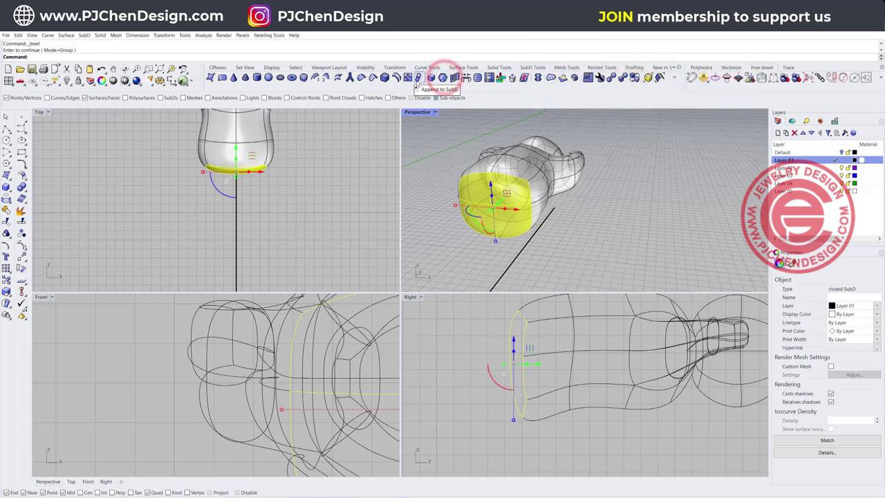
left_click(444, 78)
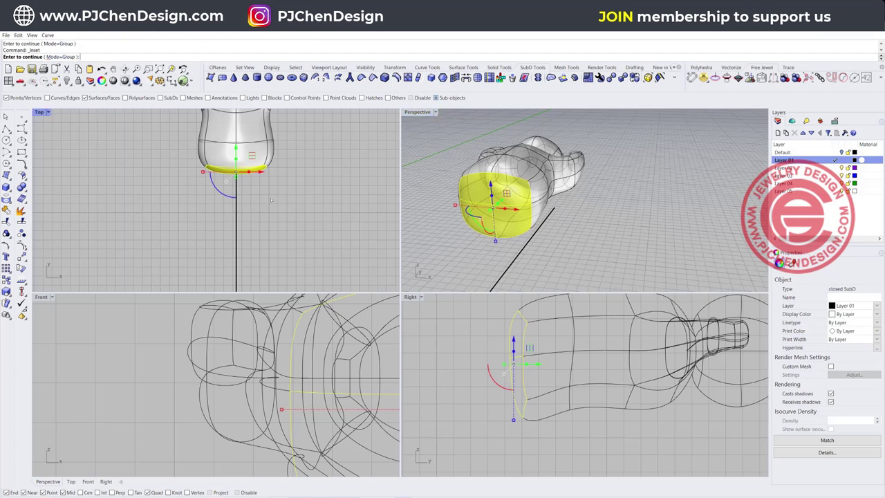
key("Return")
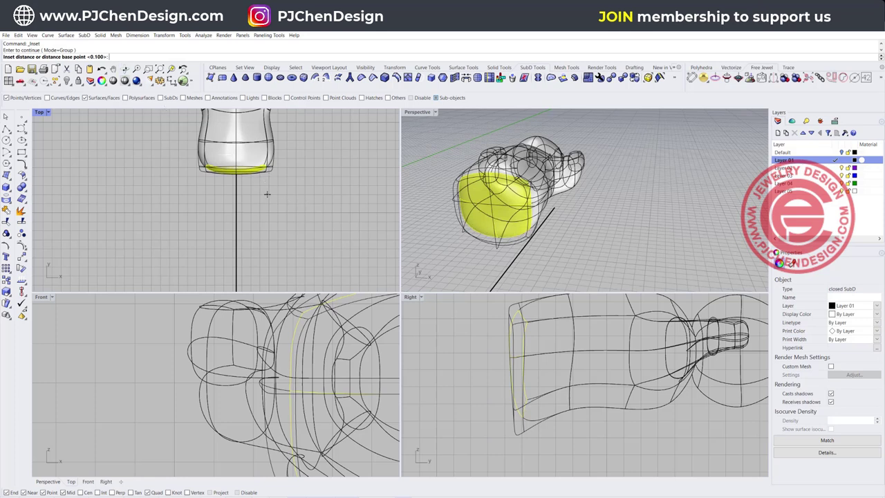
key("Return")
Scale the inset rear faces down uniformly to form a small base for the tail.
right_click_drag(510, 243, 462, 186)
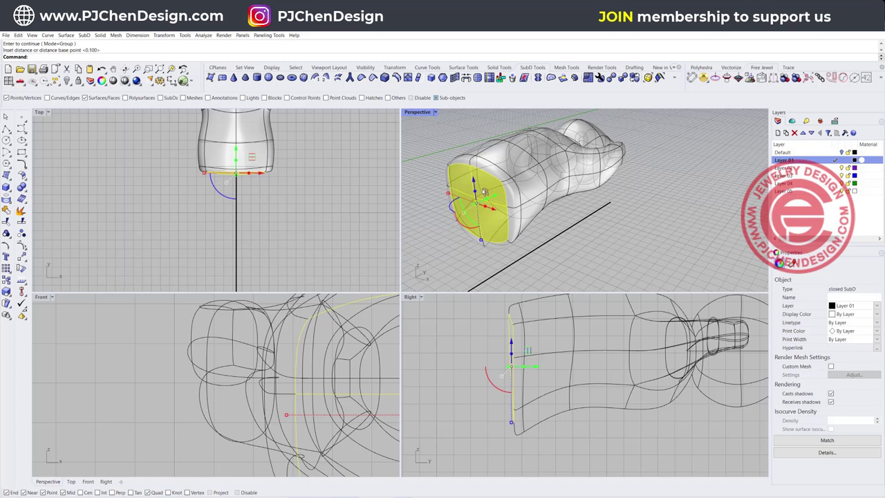
scroll(205, 175, "up", 4)
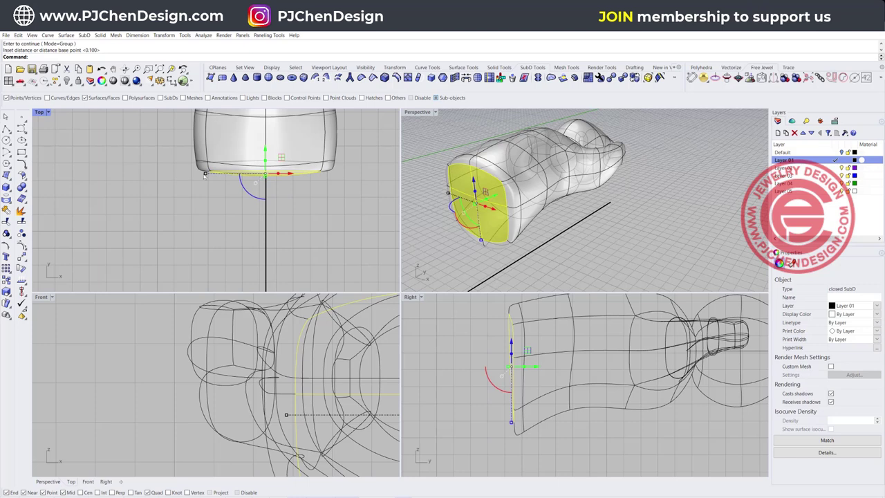
left_click_drag(205, 175, 242, 184)
scroll(486, 196, "up", 3)
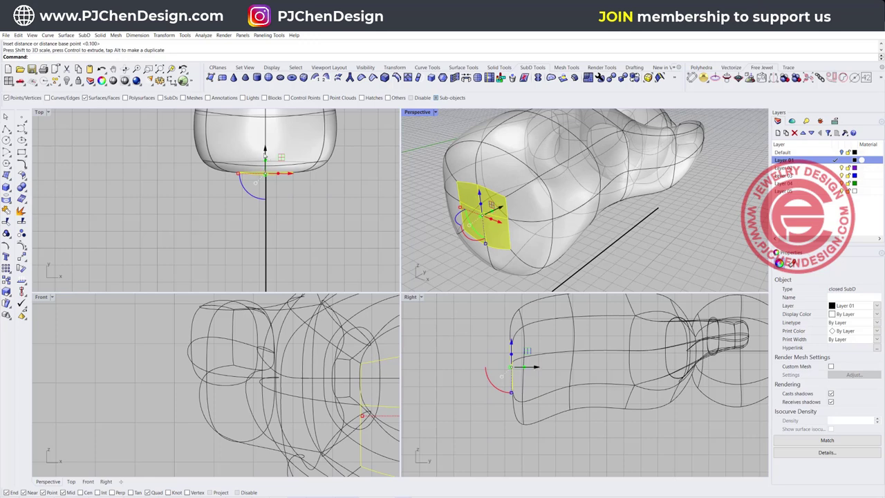
Extrude the reduced rear faces in stages along negative Y to form a tail reaching the end of the length line.
left_click_drag(265, 160, 271, 207, "ctrl")
scroll(271, 194, "down", 6)
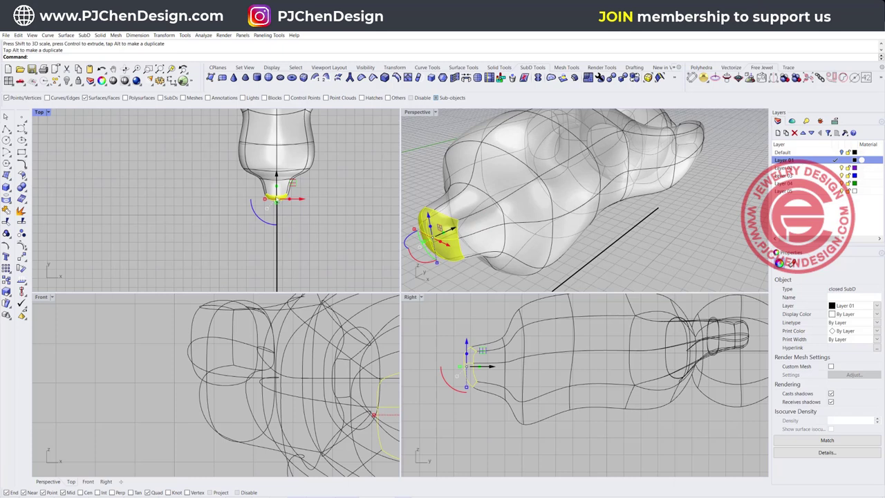
scroll(269, 149, "down", 2)
left_click_drag(270, 137, 270, 206)
left_click(316, 207)
scroll(514, 198, "down", 7)
right_click_drag(508, 206, 487, 207)
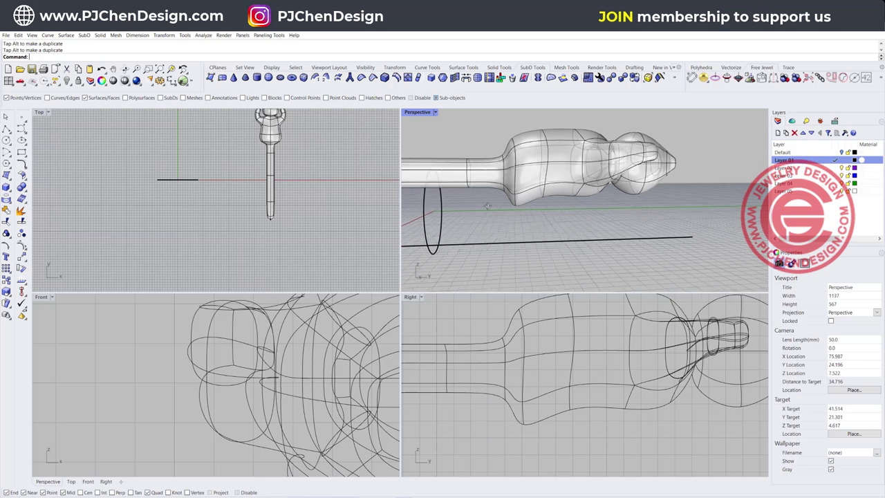
With face selection turned off, select the lowest rear vertices of the body in the Right view and move them along Y toward the head.
scroll(488, 206, "up", 5)
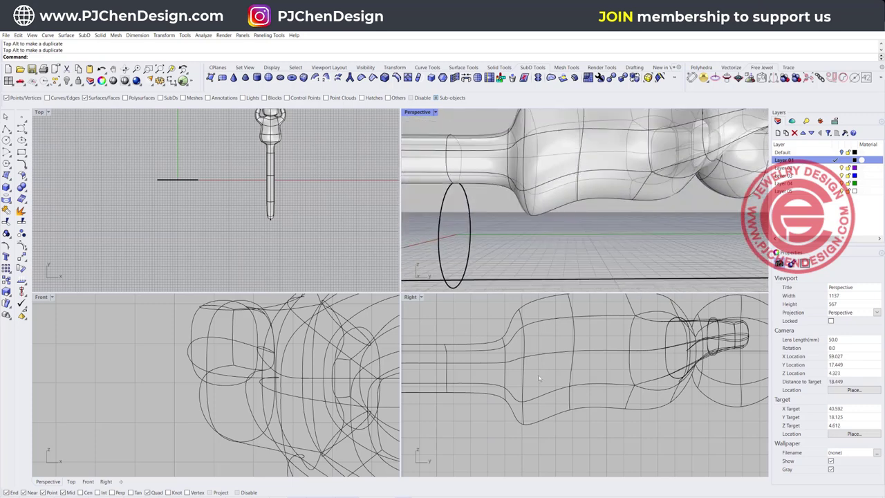
scroll(524, 401, "up", 3)
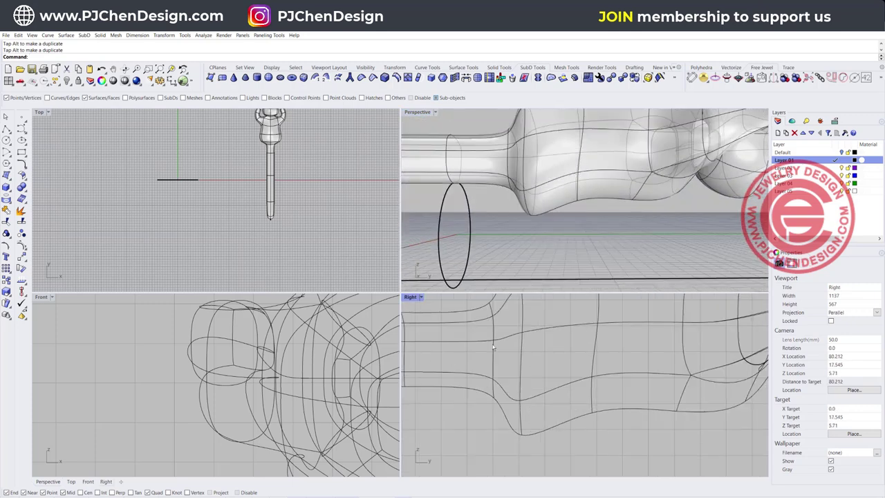
left_click(512, 386)
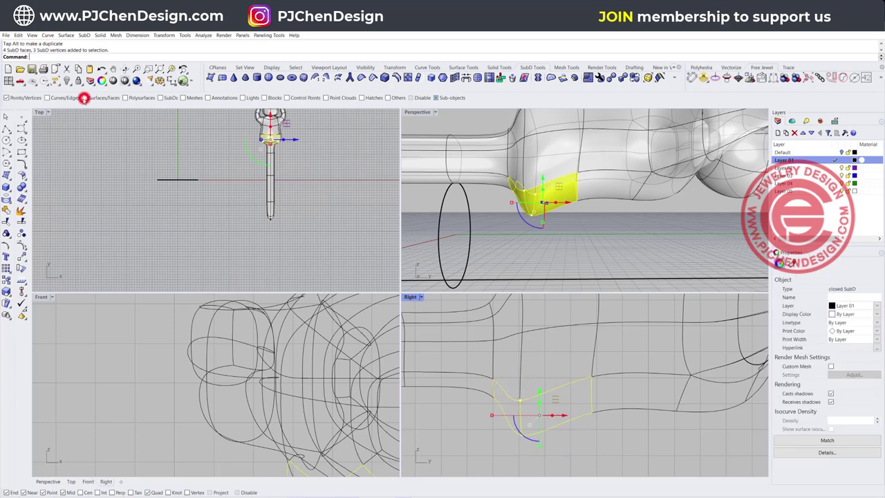
left_click(505, 367)
left_click_drag(504, 387, 531, 454)
left_click_drag(546, 418, 573, 418)
Select the next row of underside vertices on the body and move them downward and toward the head.
left_click(577, 368)
left_click_drag(577, 368, 621, 433)
left_click_drag(611, 378, 622, 397)
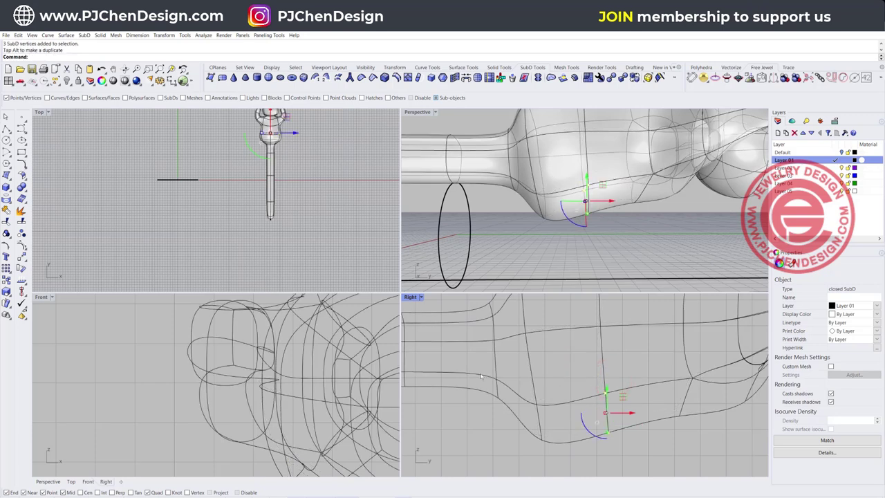
With face selection turned back on, select the end section of the tail in the Top view and widen it along X.
scroll(518, 366, "down", 5)
scroll(524, 334, "down", 6)
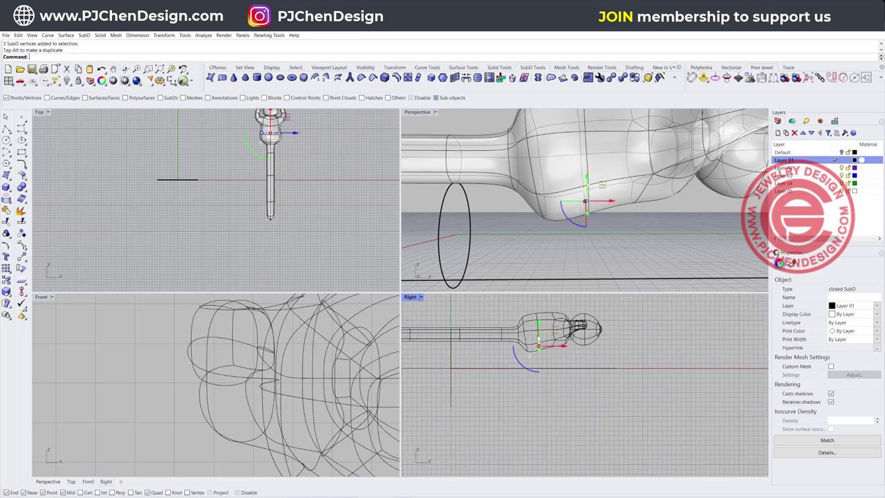
right_click_drag(523, 333, 584, 337)
scroll(270, 206, "up", 5)
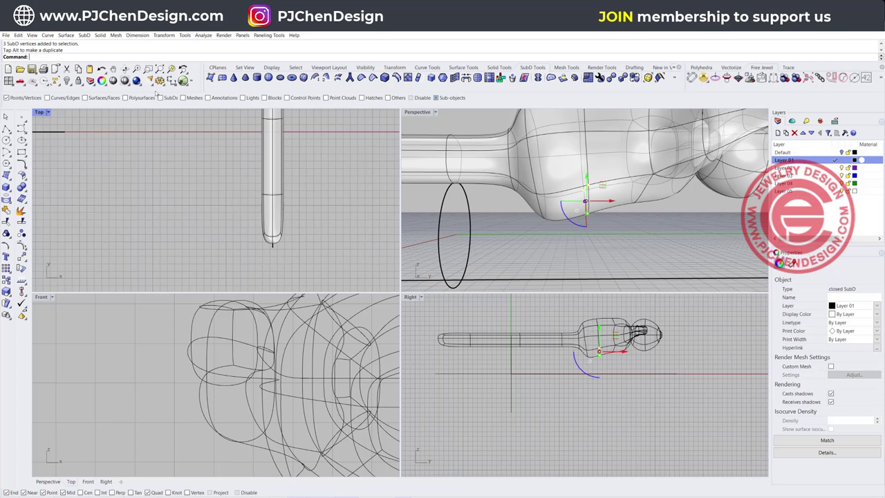
left_click(85, 98)
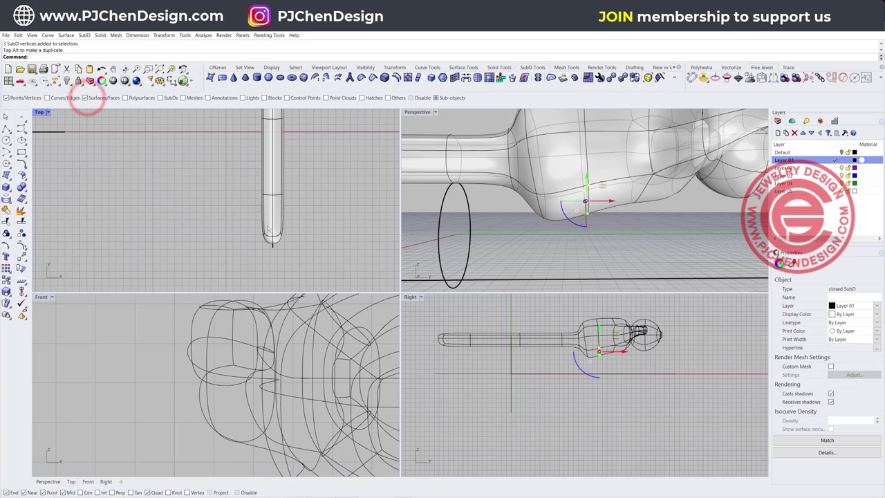
mouse_move(236, 209)
left_mouse_down()
mouse_move(340, 262)
mouse_move(247, 219)
left_mouse_up()
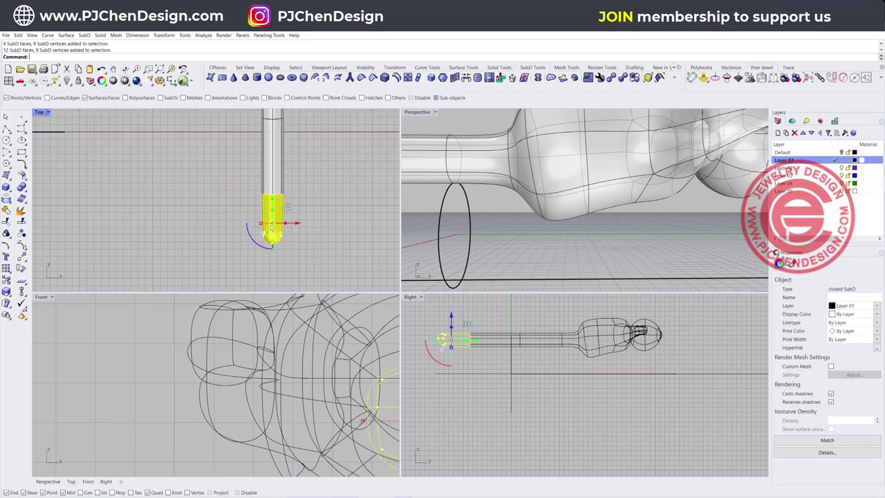
left_click_drag(261, 223, 249, 220)
left_click(337, 247)
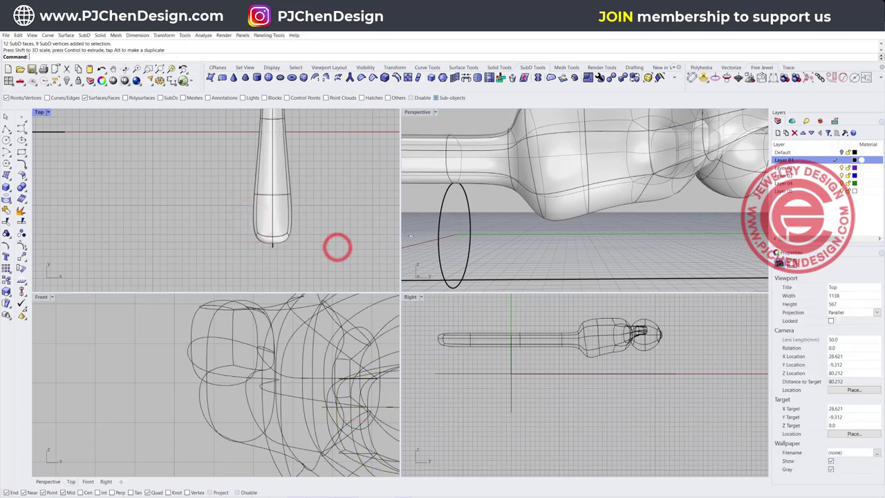
scroll(534, 213, "down", 7)
mouse_move(539, 207)
right_mouse_down()
mouse_move(562, 238)
mouse_move(546, 223)
right_mouse_up()
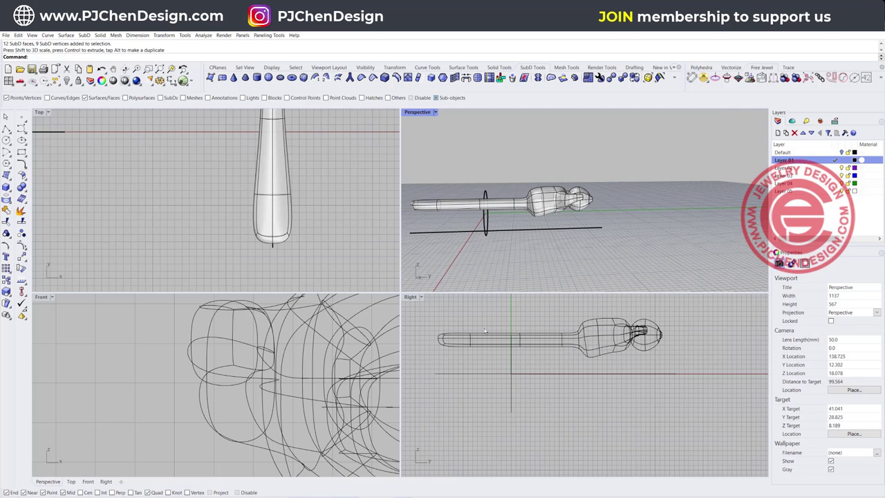
With vertex selection turned off, select only the tail's faces in the Right view and raise them along Z.
left_click_drag(420, 317, 581, 354)
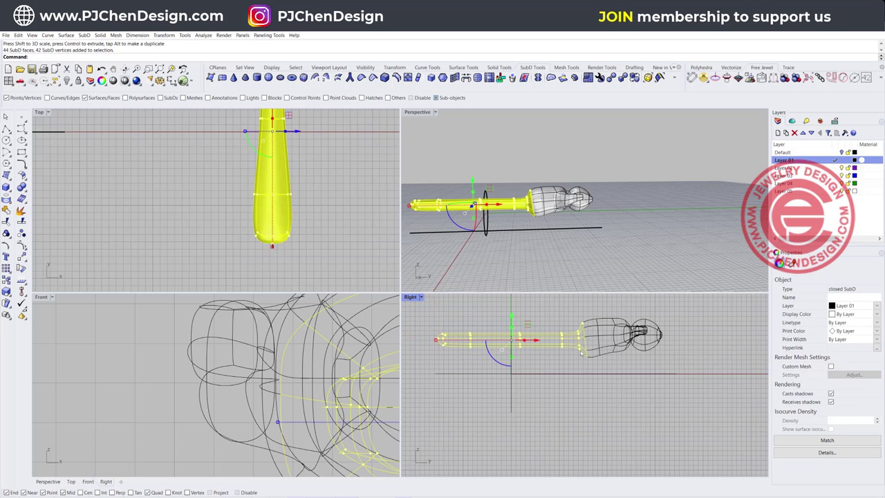
left_click(570, 302)
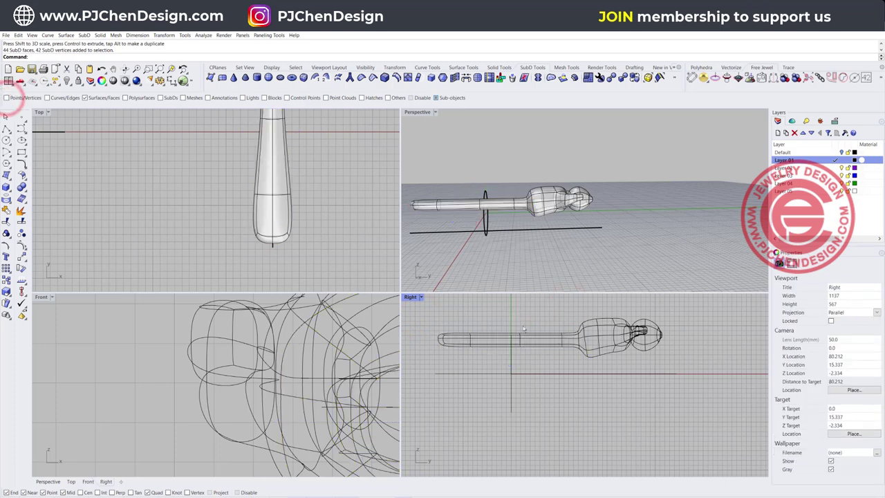
left_click_drag(419, 315, 581, 367)
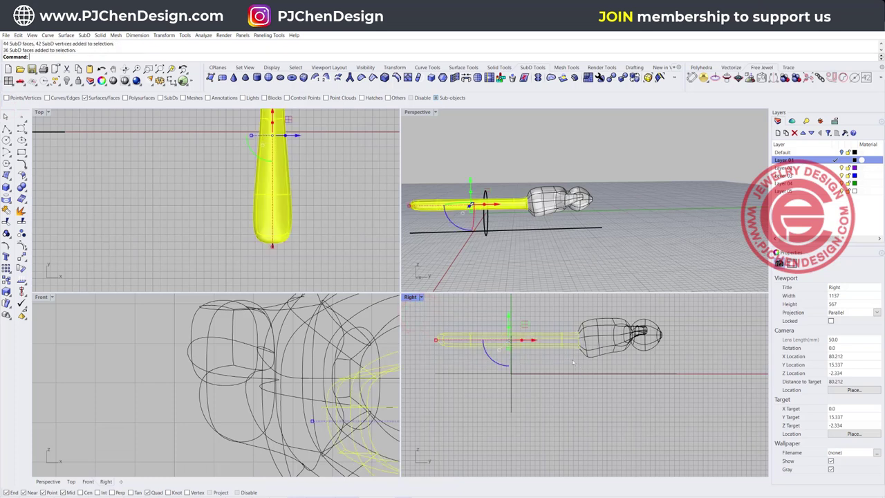
scroll(534, 333, "up", 2)
left_click_drag(496, 326, 493, 308)
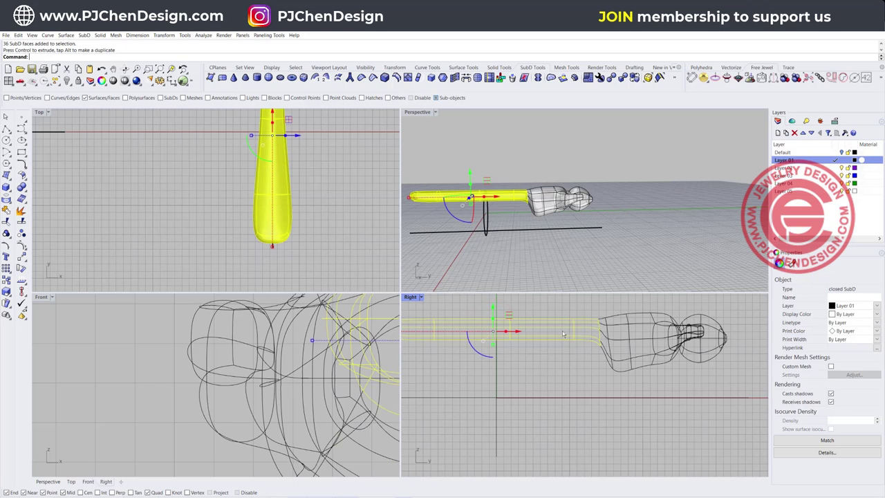
scroll(567, 344, "down", 3)
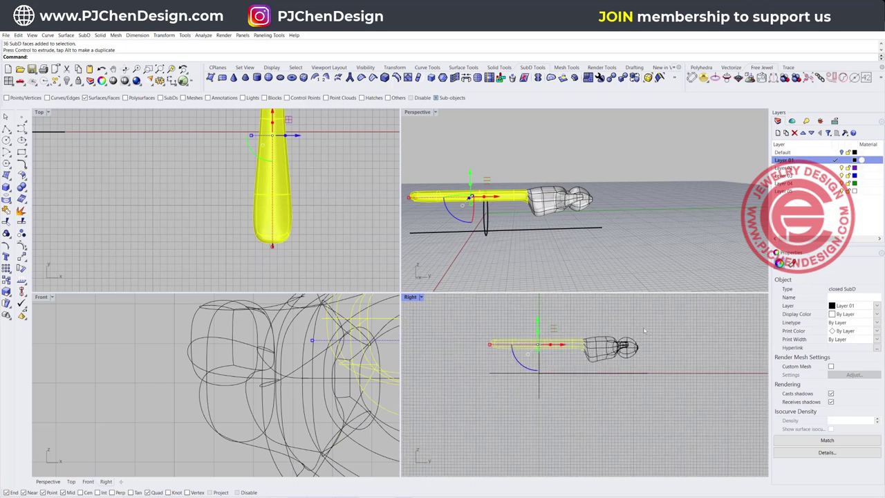
scroll(605, 343, "up", 4)
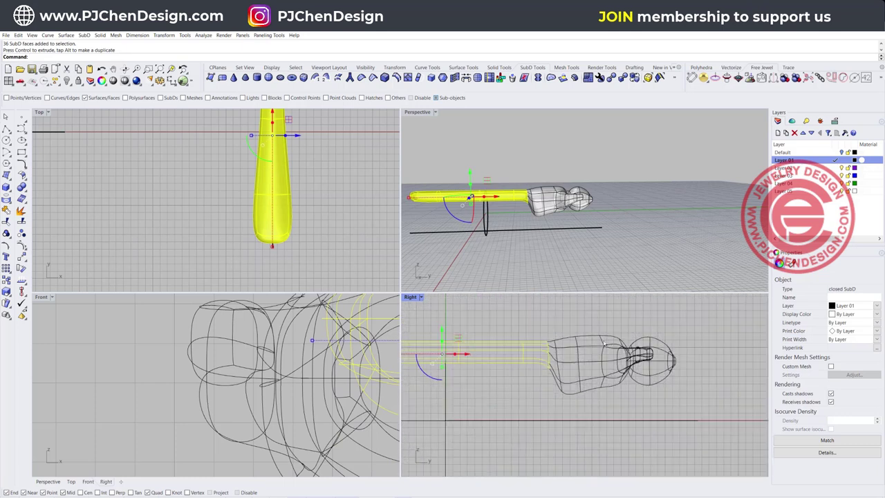
scroll(546, 342, "down", 2)
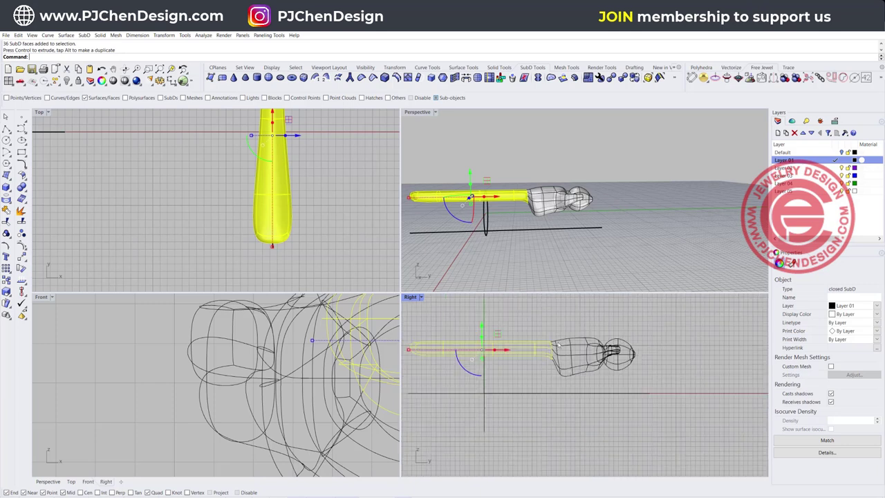
Select the tail faces together with the adjoining rear body faces and move them slightly upward.
left_click_drag(430, 320, 595, 379)
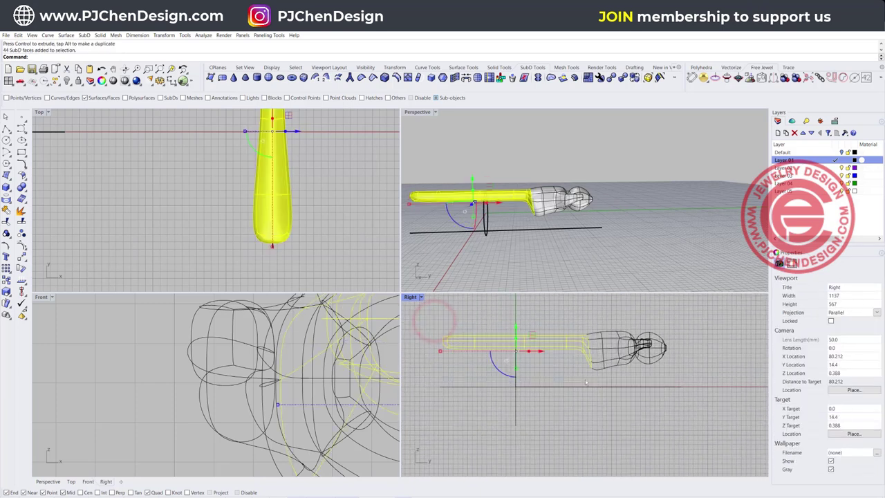
left_click_drag(515, 323, 515, 323)
left_click(569, 317)
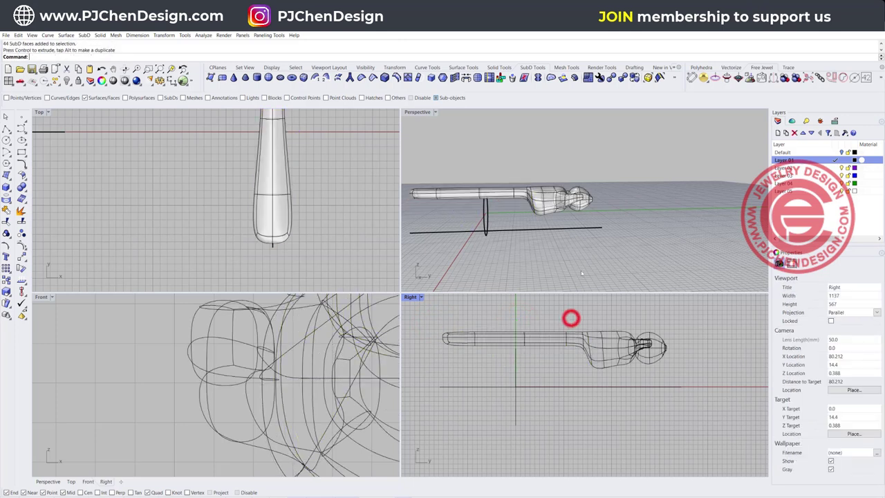
Turn off sub-object selection and disable the selection filter, select the whole cat SubD, and move it down until its top meets the length line.
scroll(289, 158, "down", 2)
right_click_drag(289, 158, 292, 202)
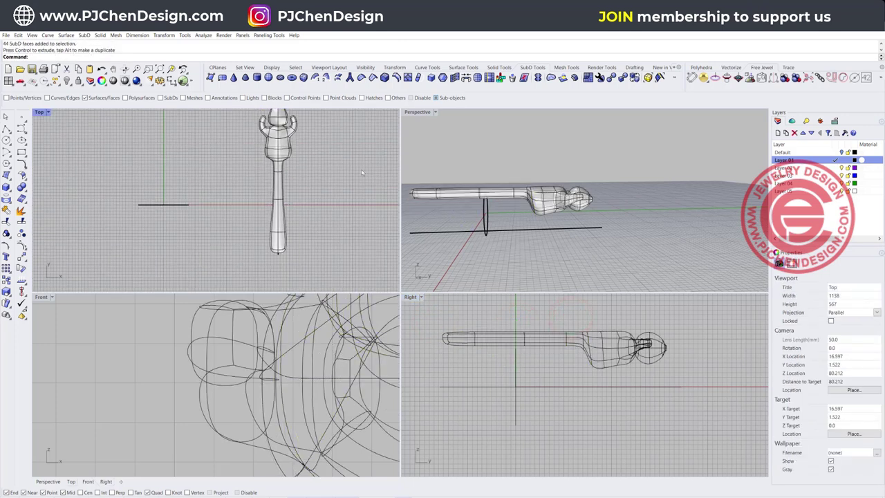
scroll(303, 170, "down", 2)
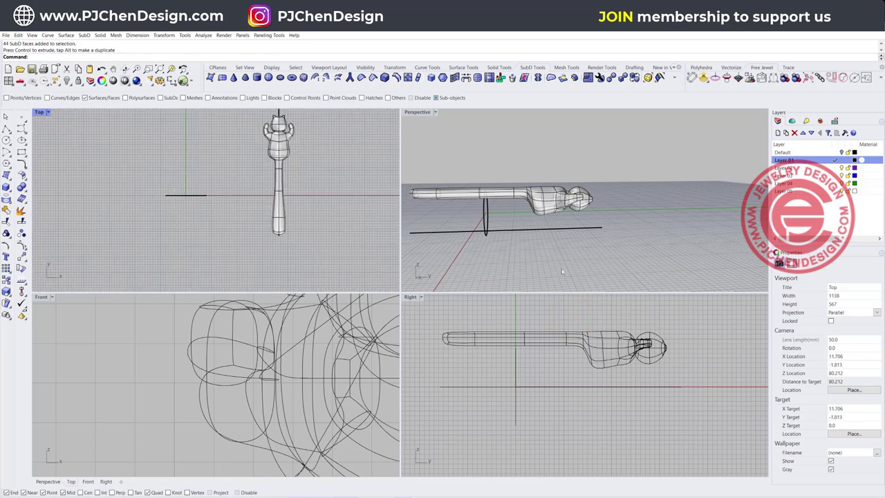
scroll(291, 171, "up", 5)
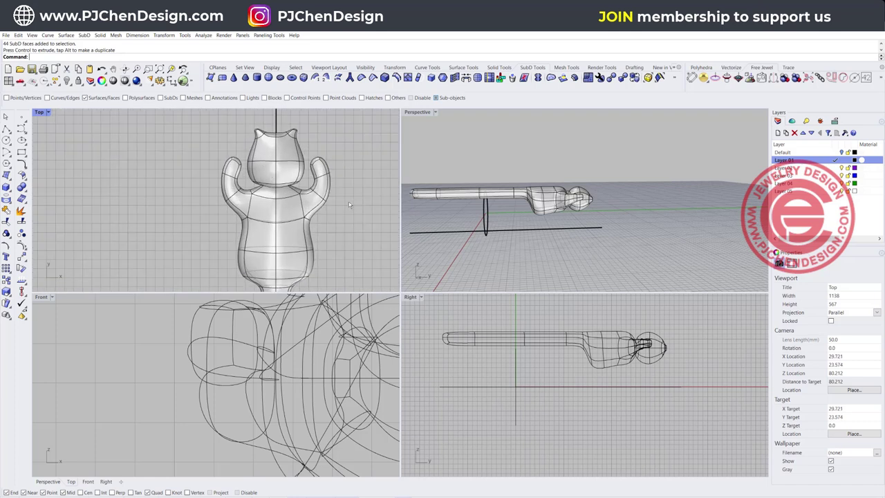
scroll(487, 207, "down", 3)
right_click_drag(487, 208, 509, 217)
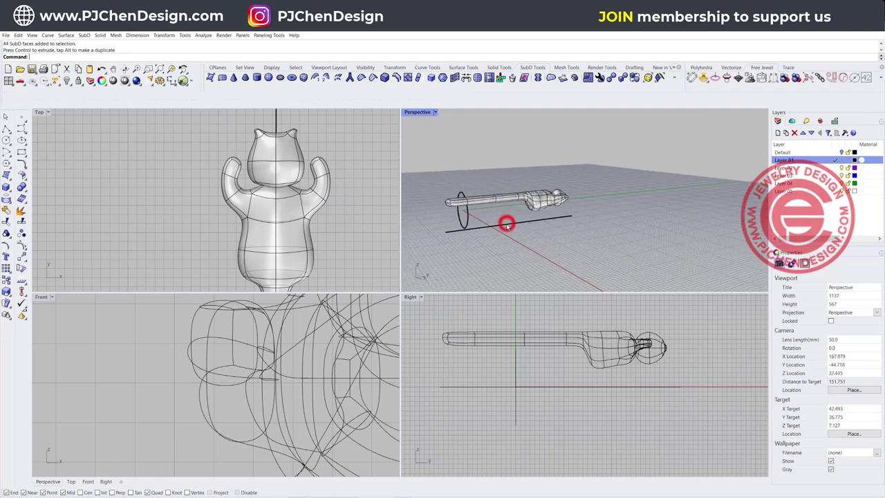
left_click(436, 98)
left_click(411, 98)
left_click(507, 224)
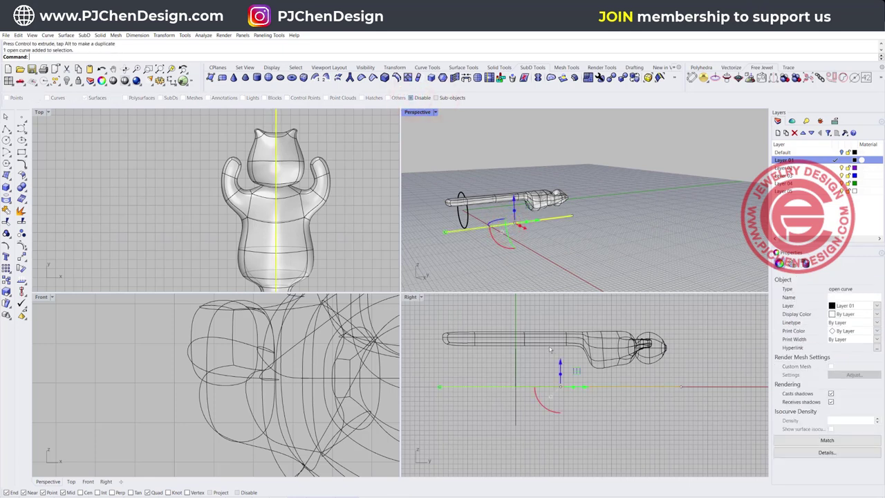
left_click(559, 343)
mouse_move(555, 324)
left_mouse_down()
mouse_move(554, 381)
mouse_move(554, 324)
left_mouse_up()
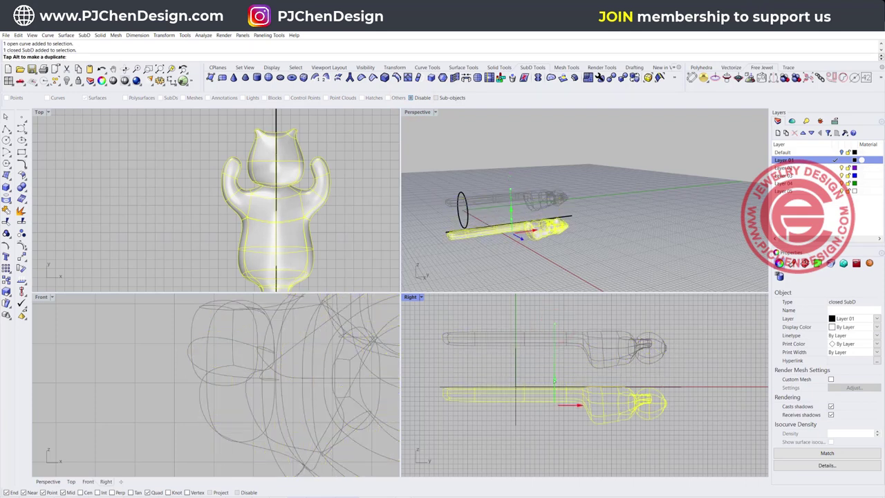
Maximize the Perspective viewport with the ring circle and the cat both in view.
right_click_drag(503, 235, 629, 244)
scroll(275, 197, "down", 8)
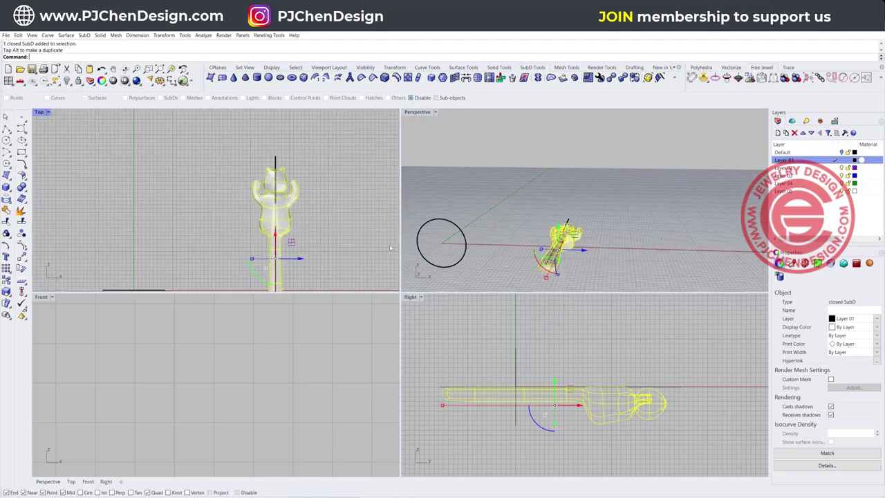
left_click(466, 233)
double_click(424, 113)
mouse_move(415, 126)
right_mouse_down()
mouse_move(421, 112)
mouse_move(429, 229)
mouse_move(449, 170)
mouse_move(421, 121)
right_mouse_up()
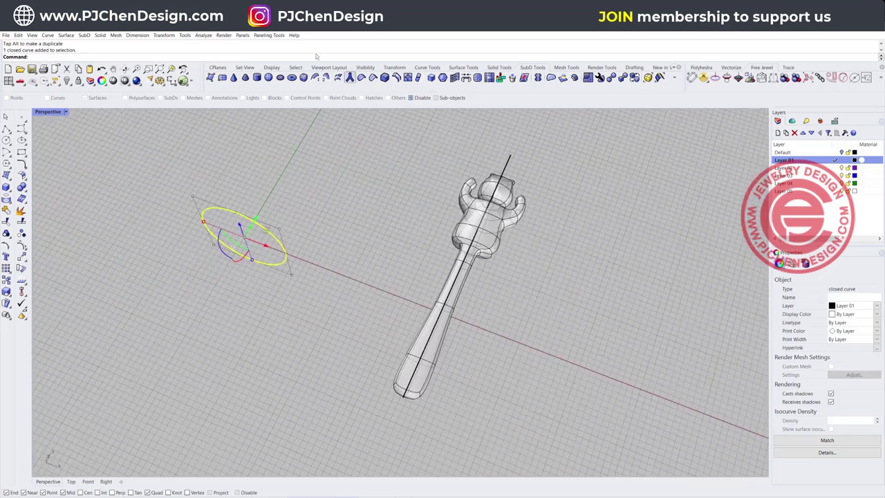
Try Flow along Curve on the cat, using the length line's head end as base curve and the ring circle as target.
left_click(164, 35)
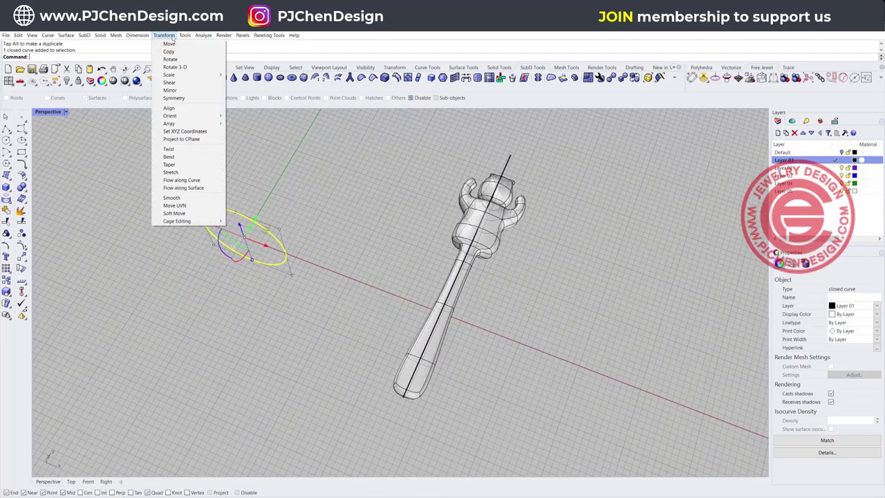
left_click(190, 180)
left_click(500, 214)
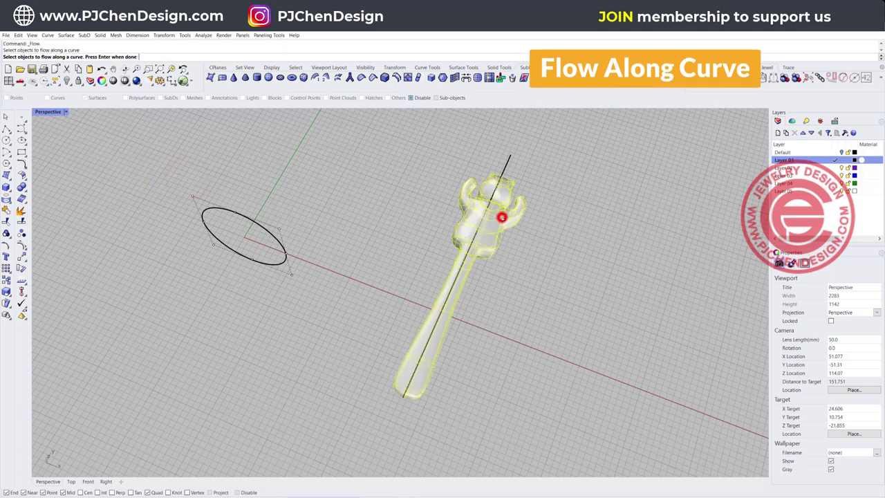
key("Return")
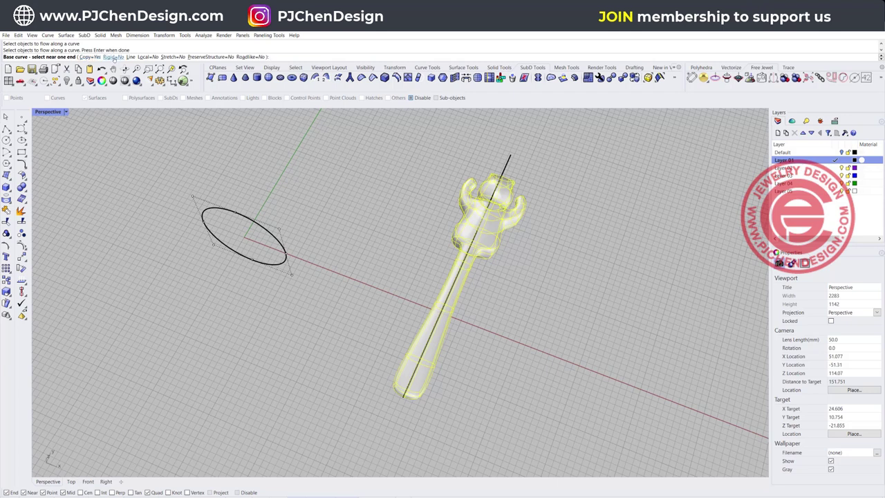
left_click(510, 156)
left_click(253, 222)
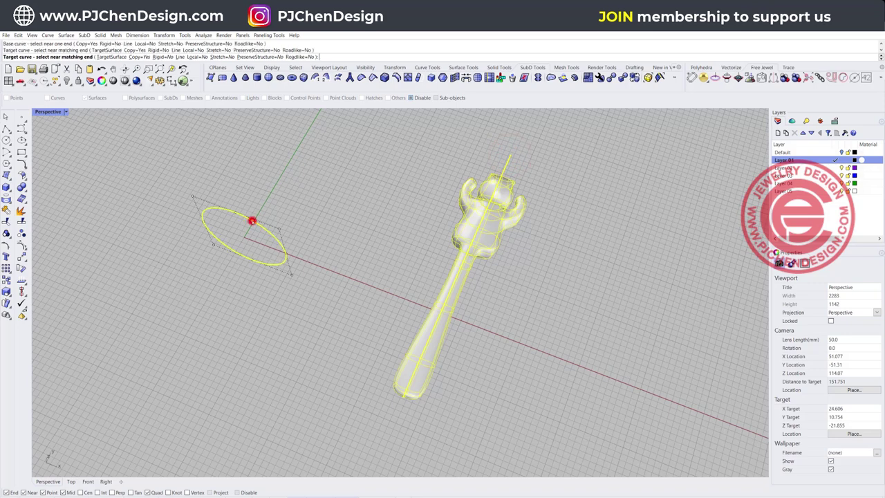
right_click_drag(321, 236, 361, 188)
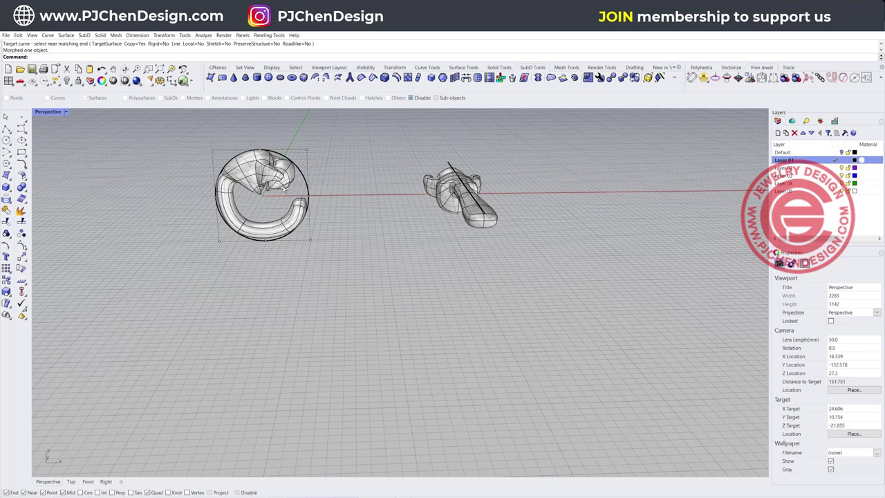
right_click_drag(379, 164, 357, 207)
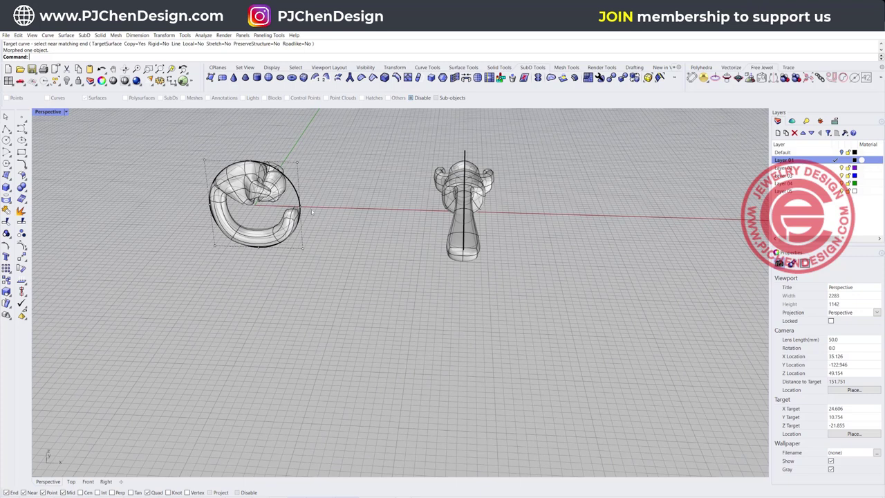
Check the ring circle's curve direction and delete the flowed copy of the cat.
left_click(276, 191)
left_click(330, 173)
left_click(297, 194)
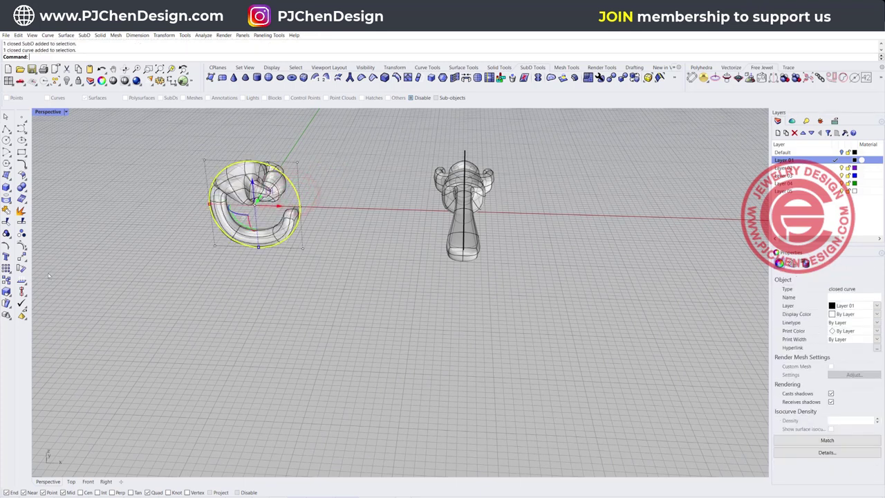
left_click(23, 280)
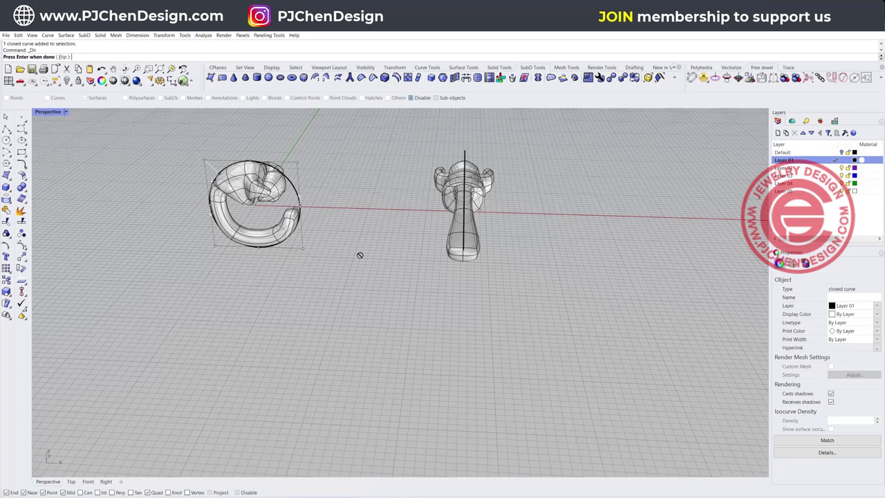
key("Return")
left_click(272, 190)
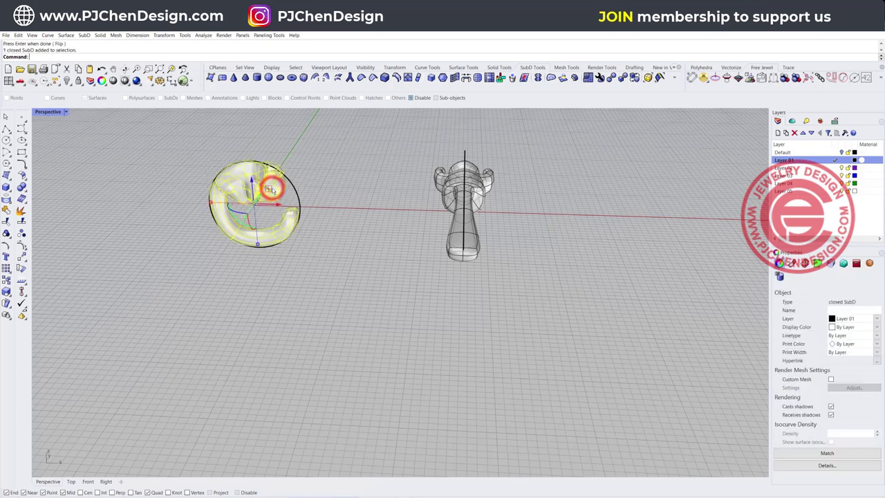
key("Delete")
Adjust the ring circle's closed curve seam, moving the seam point to the circle's top quadrant.
left_click(282, 177)
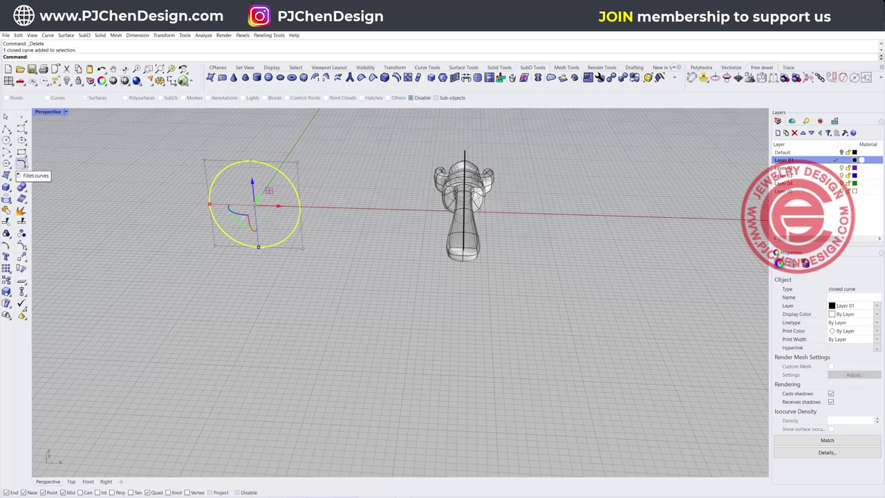
left_click(22, 162)
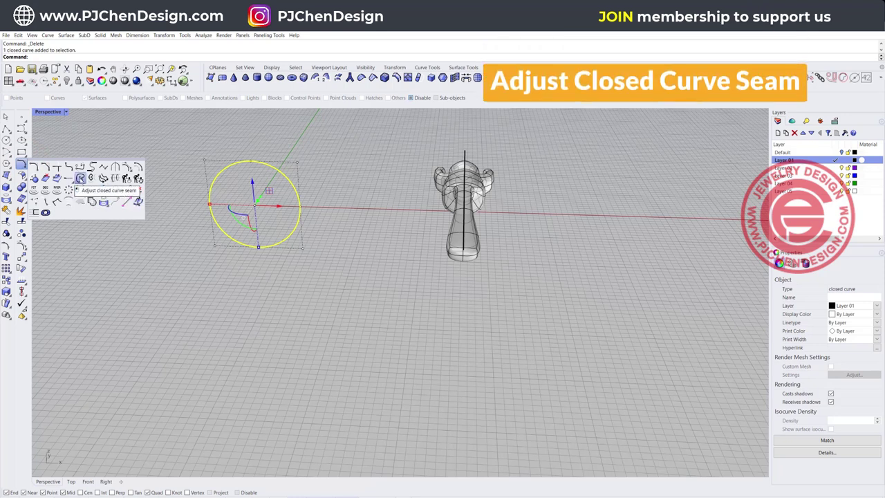
left_click(79, 178)
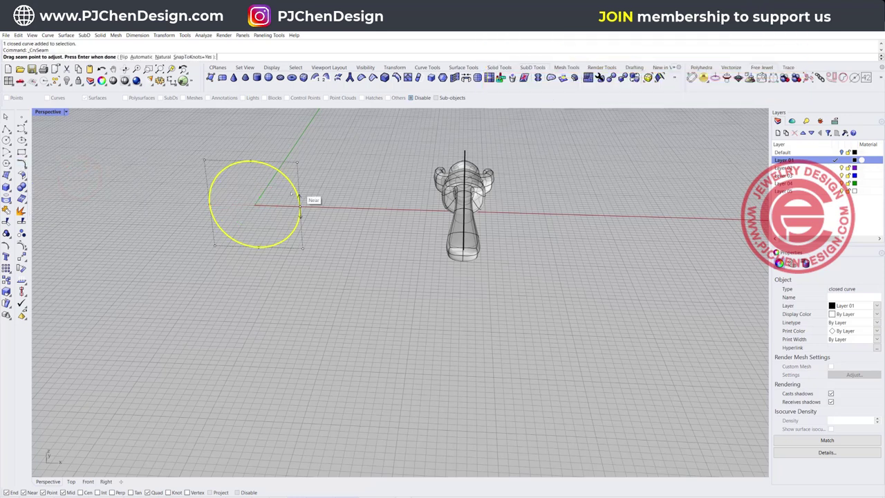
left_click_drag(301, 208, 249, 161)
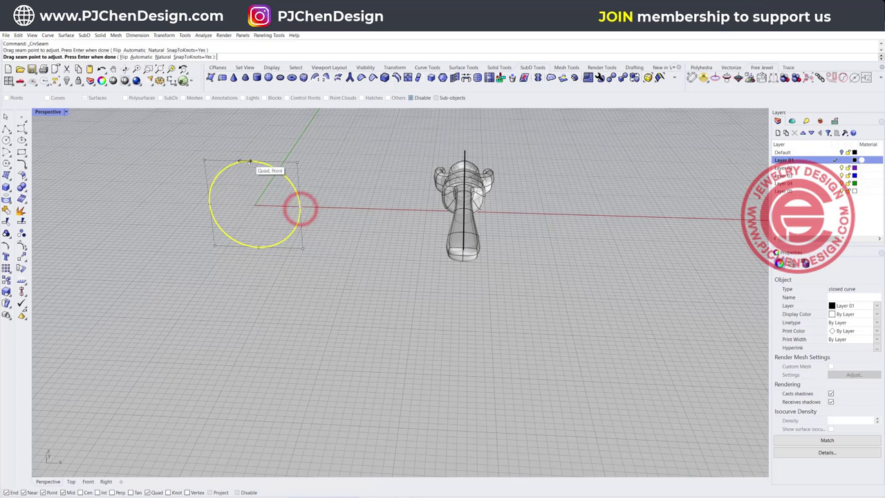
left_click(250, 163)
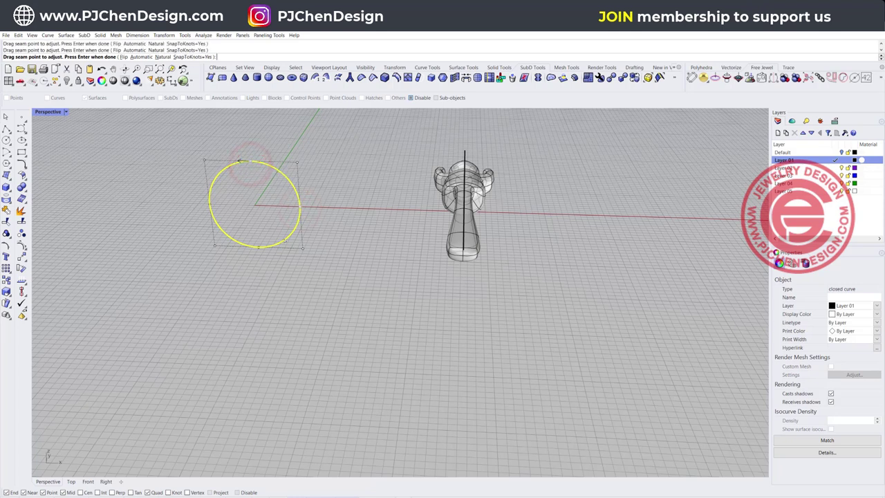
key("Return")
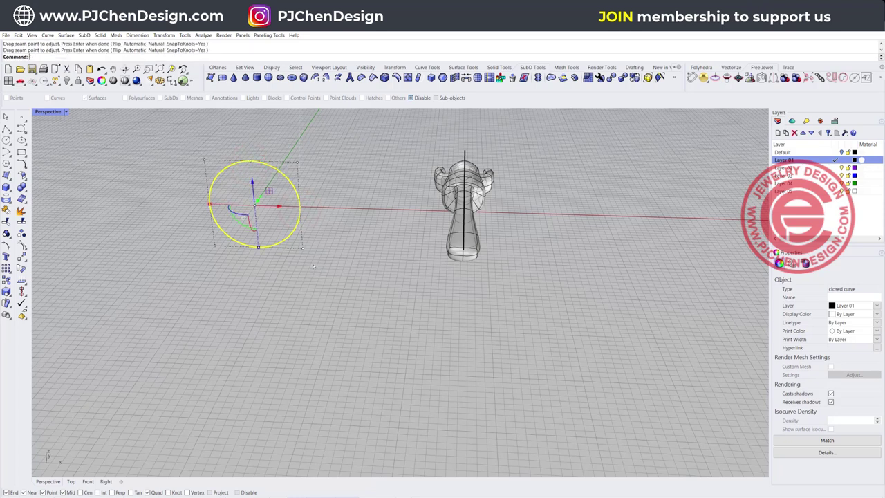
left_click(367, 249)
Try Flow along Curve on the cat, using the length line's head end as base curve and the circle near its top seam as target.
type("Flow")
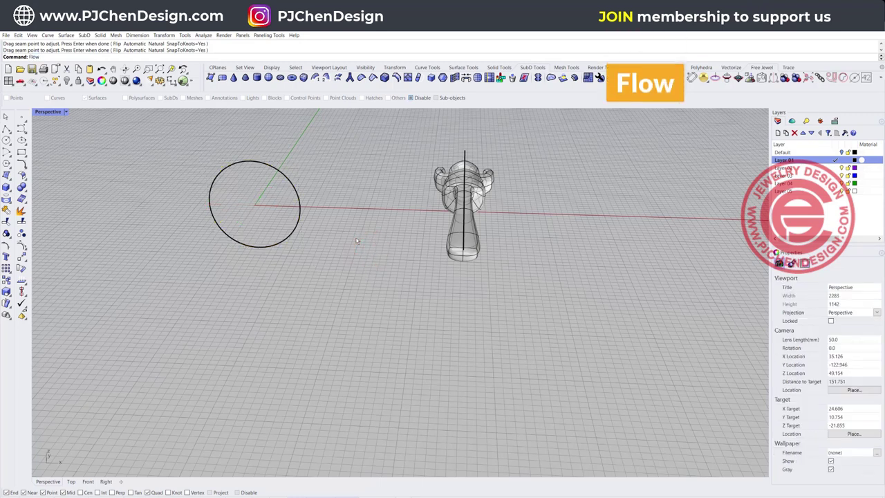
key("Return")
mouse_move(535, 159)
right_mouse_down()
mouse_move(510, 221)
mouse_move(513, 187)
right_mouse_up()
left_click(514, 185)
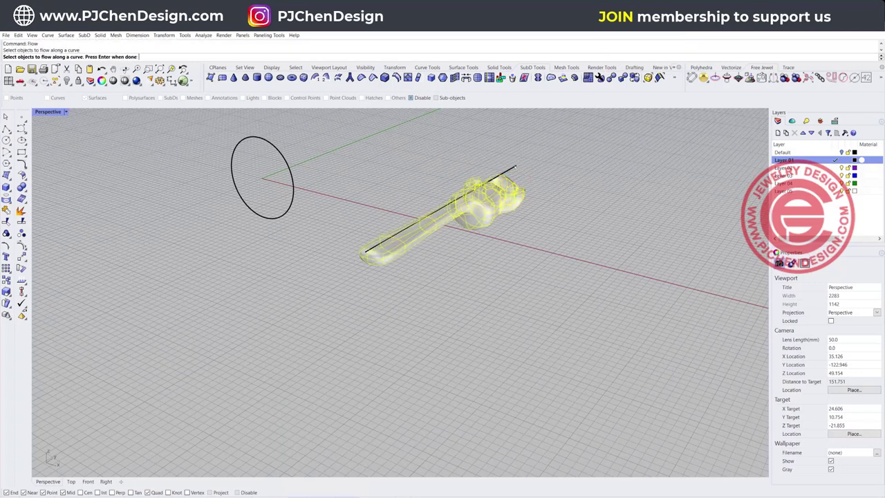
key("Return")
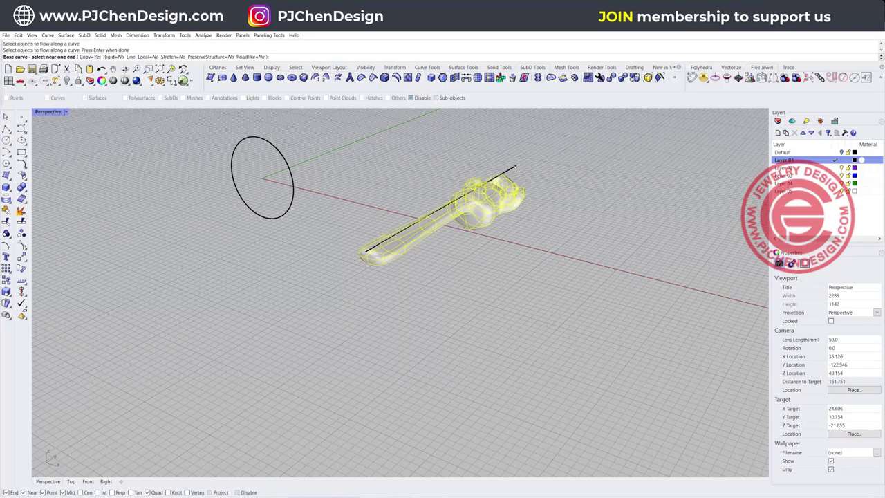
left_click(515, 166)
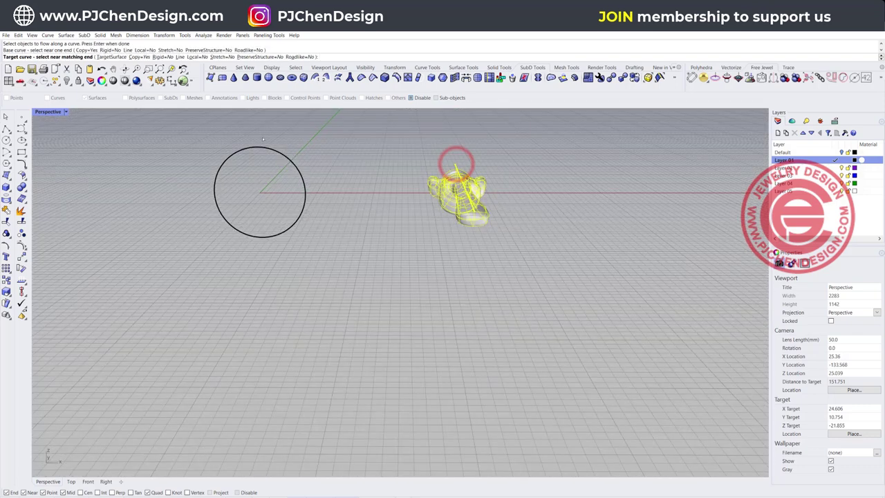
left_click(270, 149)
right_click_drag(269, 149, 413, 312)
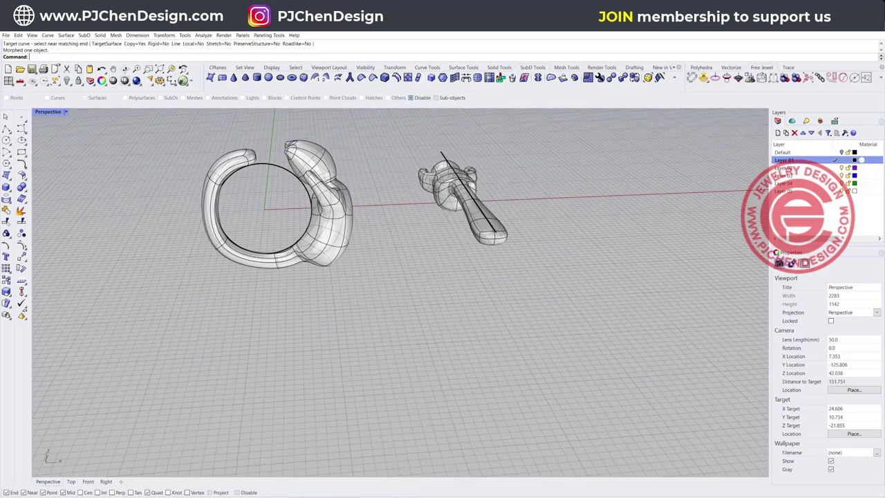
mouse_move(461, 226)
right_mouse_down()
mouse_move(443, 290)
mouse_move(466, 233)
mouse_move(456, 233)
right_mouse_up()
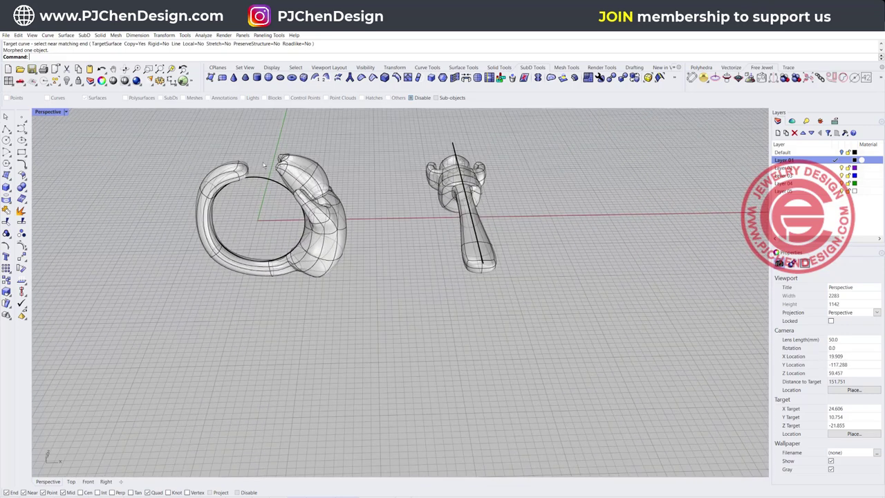
key("ctrl+z")
Flow the flat cat from the length line's head end onto the ring circle near its top, with history recording on.
right_click_drag(496, 179, 446, 175)
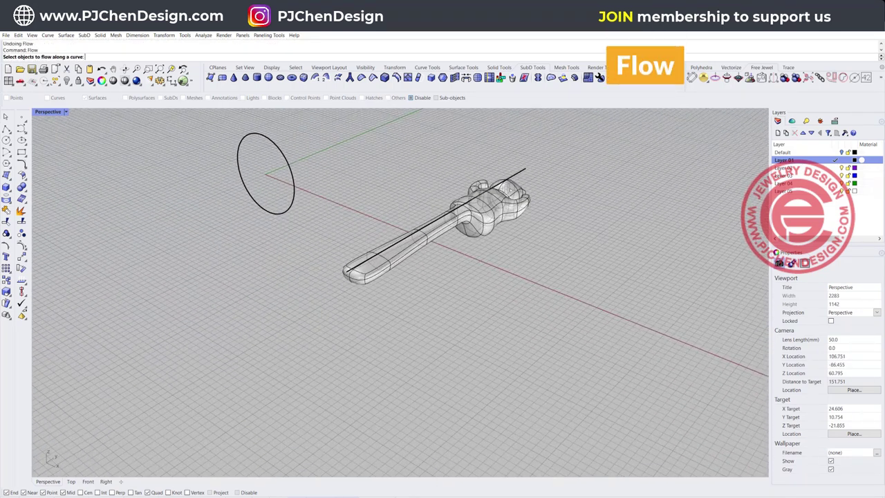
left_click(510, 188)
key("Return")
left_click(525, 170)
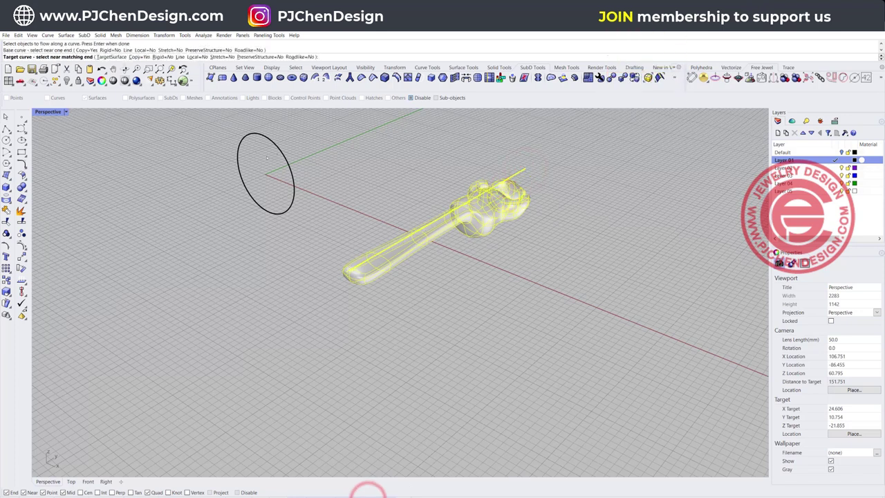
left_click(276, 146)
right_click_drag(276, 147, 339, 245)
Scale the flat cat along its length only, shortening it from the tail end.
left_click(443, 299)
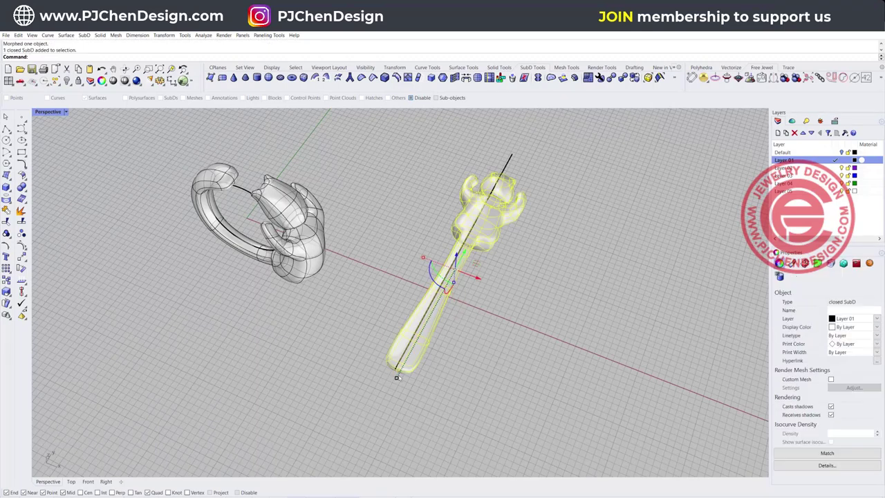
left_click_drag(396, 379, 409, 351)
right_click_drag(409, 351, 448, 235)
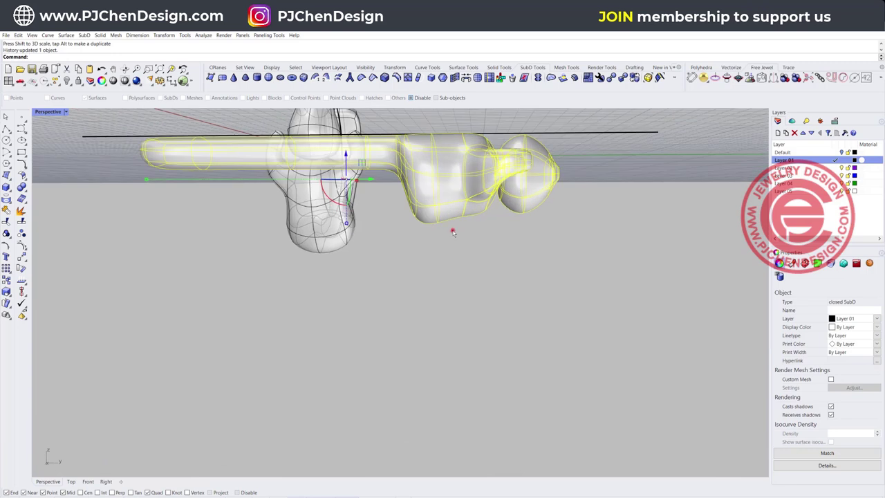
left_click(453, 233)
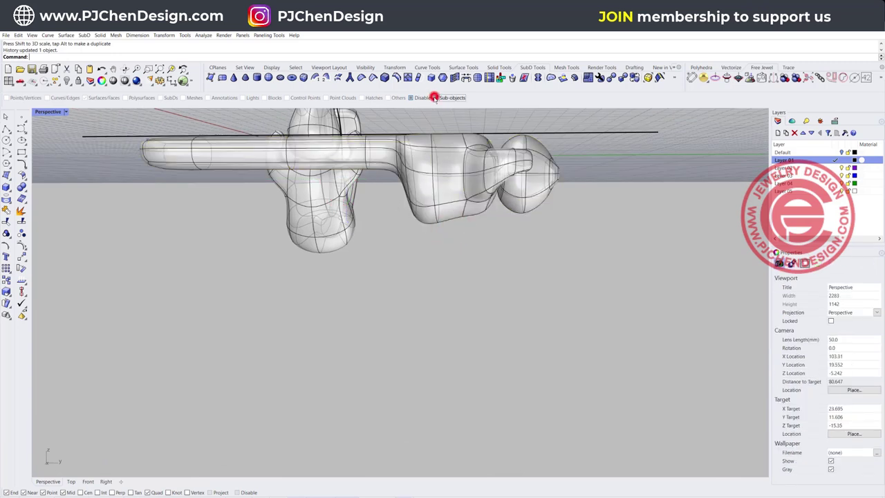
Enable sub-object selection including vertices and raise the faces at the lowest part of the flat cat's body to slim it.
left_click(411, 97)
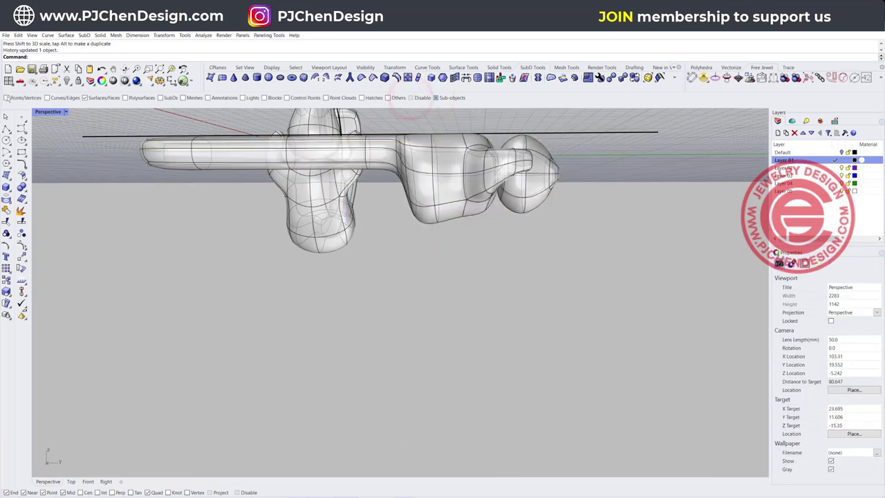
left_click_drag(451, 246, 452, 247)
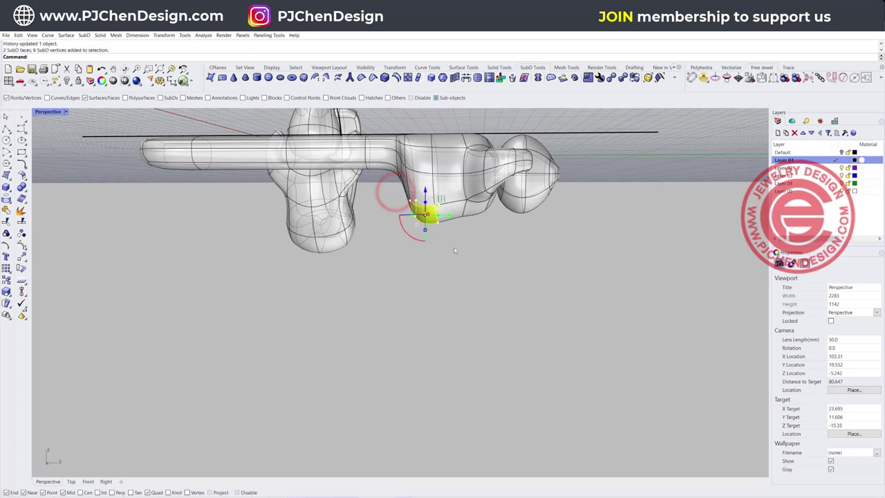
left_click_drag(425, 192, 426, 173)
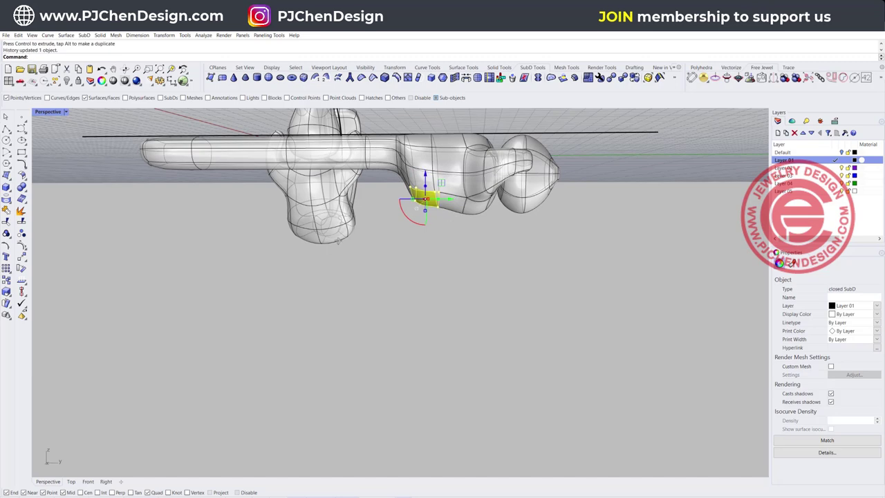
Examine the flat cat and the flowed ring from several angles, checking the body thickness and the head's orientation.
right_click_drag(338, 240, 416, 231)
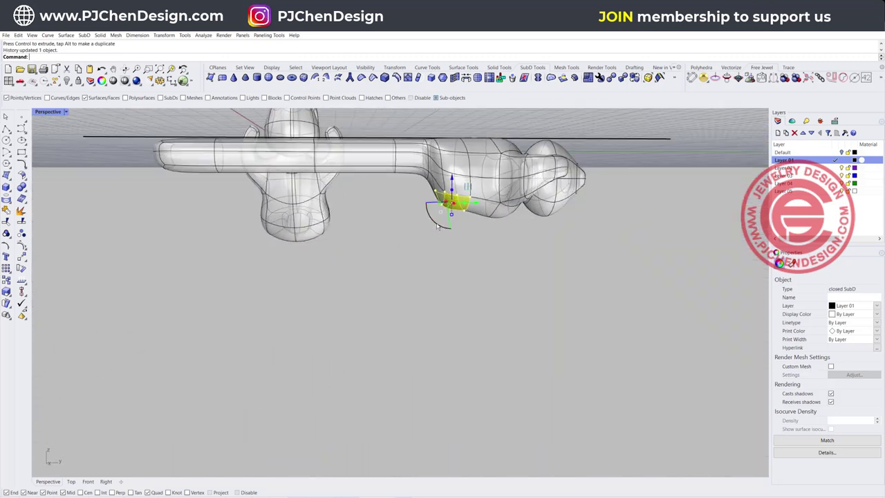
right_click_drag(422, 220, 520, 166)
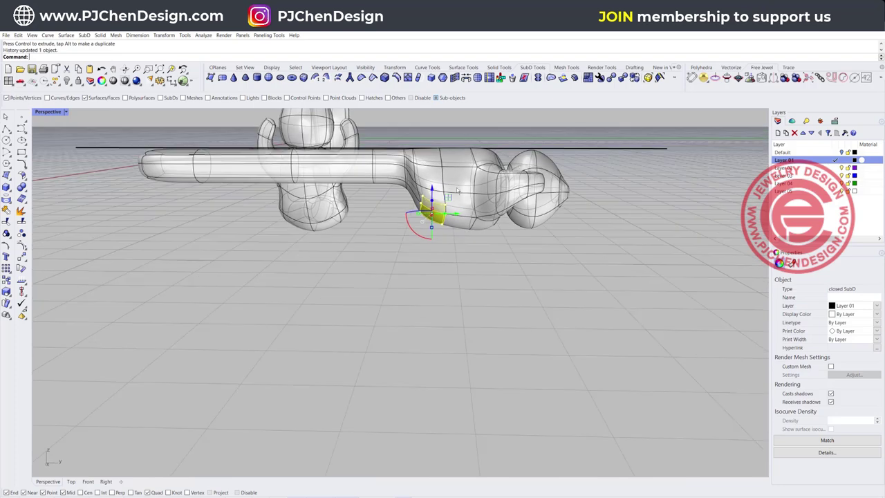
scroll(477, 222, "down", 2)
right_click_drag(387, 156, 459, 187)
scroll(332, 265, "up", 5)
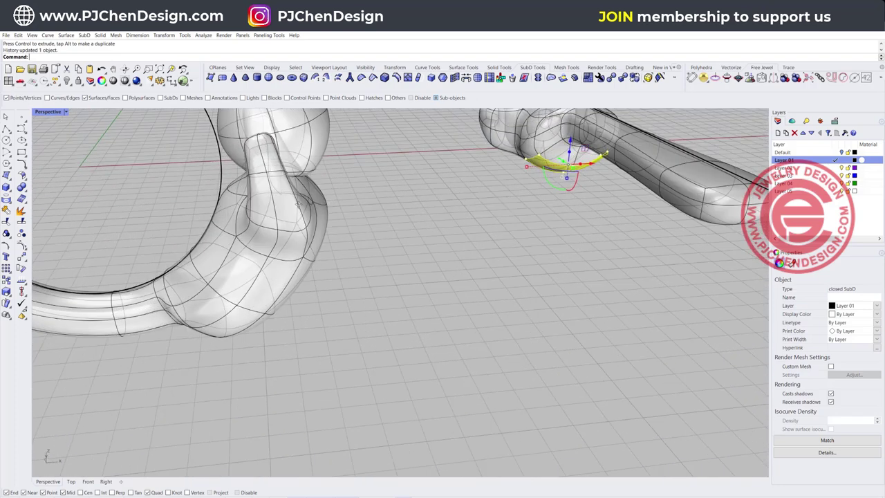
scroll(299, 205, "down", 5)
right_click_drag(335, 197, 409, 252)
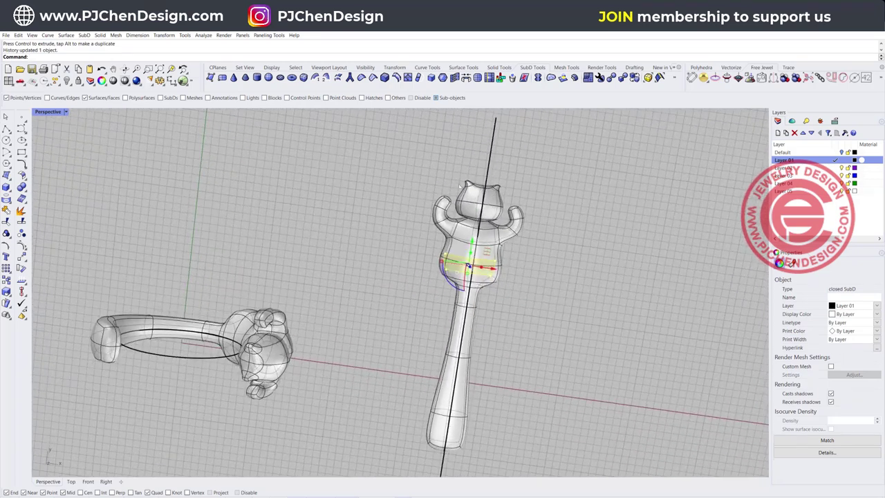
right_click_drag(300, 307, 284, 270)
scroll(479, 152, "up", 3)
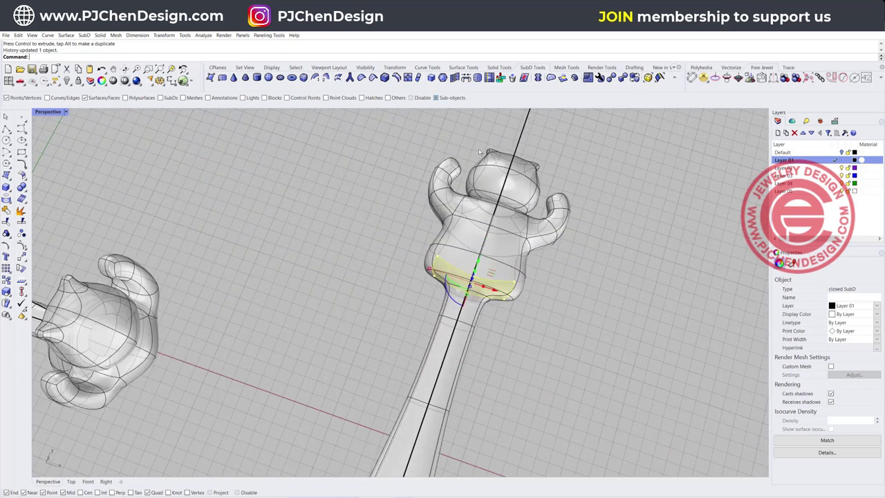
Return to four viewports, select the flat cat's whole head in the Top view and rotate it in the Right view.
double_click(48, 111)
scroll(241, 172, "up", 5)
left_click_drag(280, 185, 380, 254)
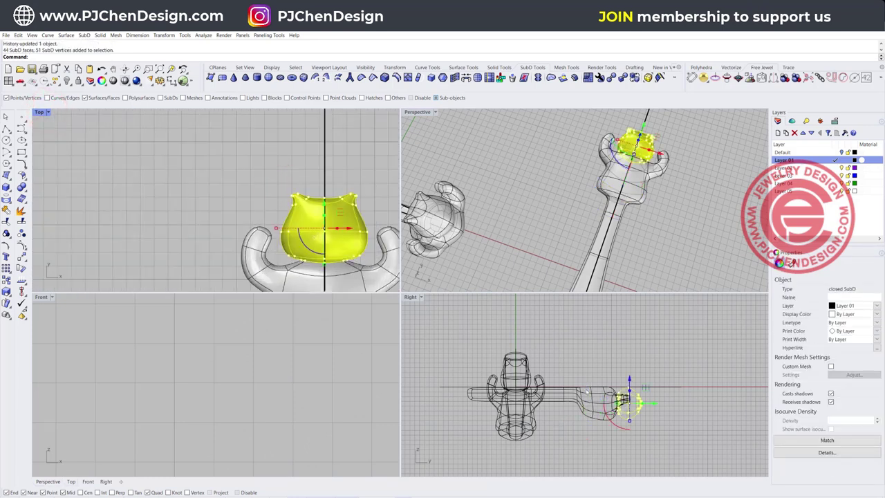
scroll(586, 391, "up", 4)
left_click_drag(588, 392, 589, 384)
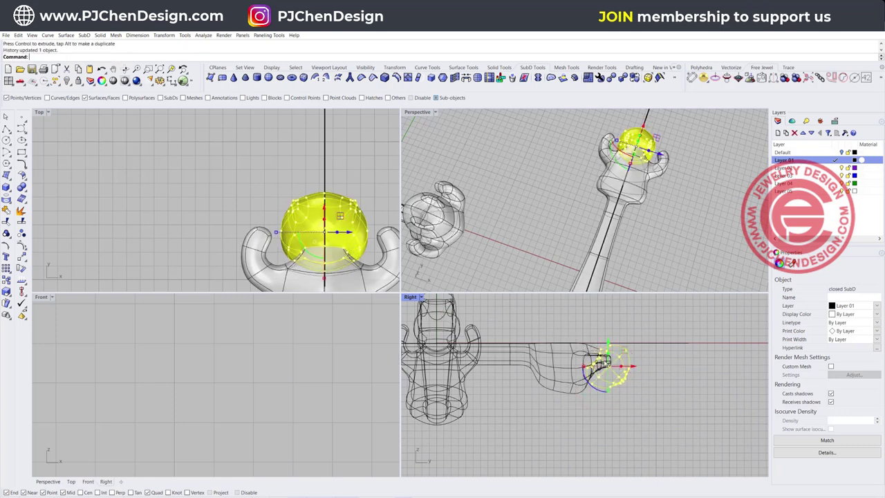
right_click_drag(646, 258, 569, 174)
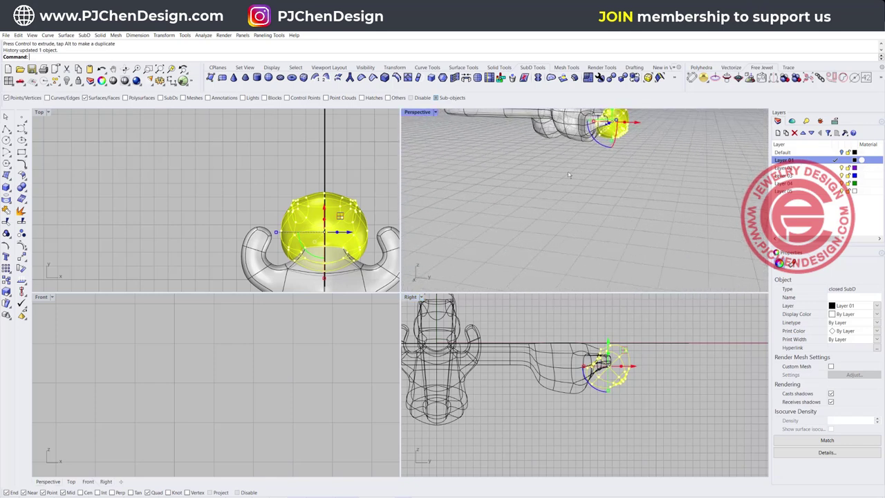
Move the head away from the body and up toward the length line, then adjust its rotation in the Right view.
left_click_drag(632, 367, 619, 332)
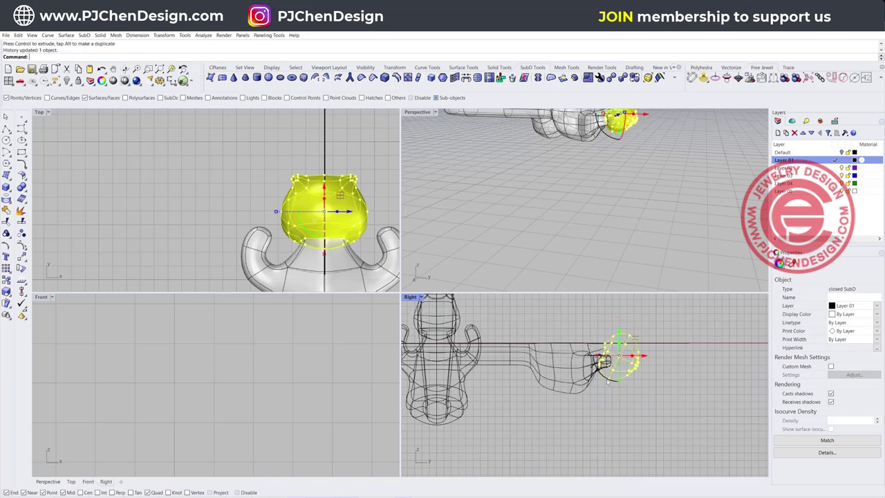
left_click_drag(604, 378, 637, 344)
left_click(547, 222)
scroll(547, 221, "down", 10)
right_click_drag(548, 221, 569, 249)
scroll(543, 152, "up", 10)
right_click_drag(538, 152, 582, 137)
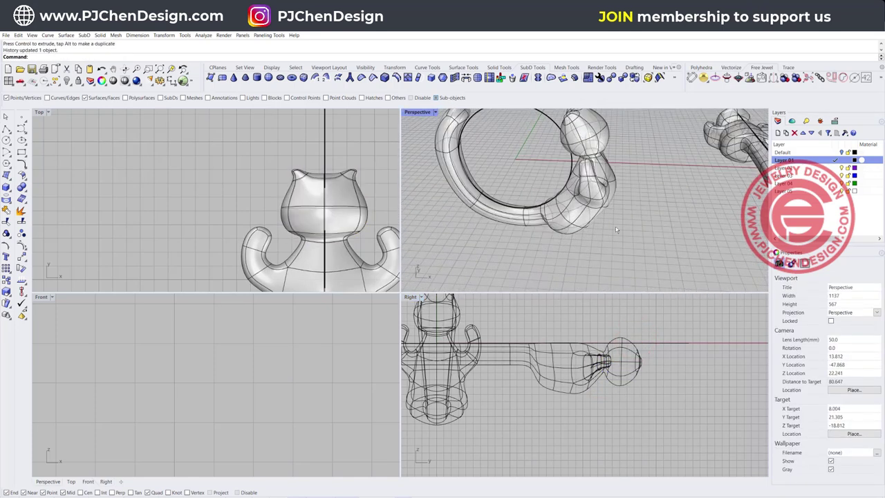
Turn off the sub-object filter, select the whole flowed cat ring and undo its gumball rotation.
left_click(510, 213)
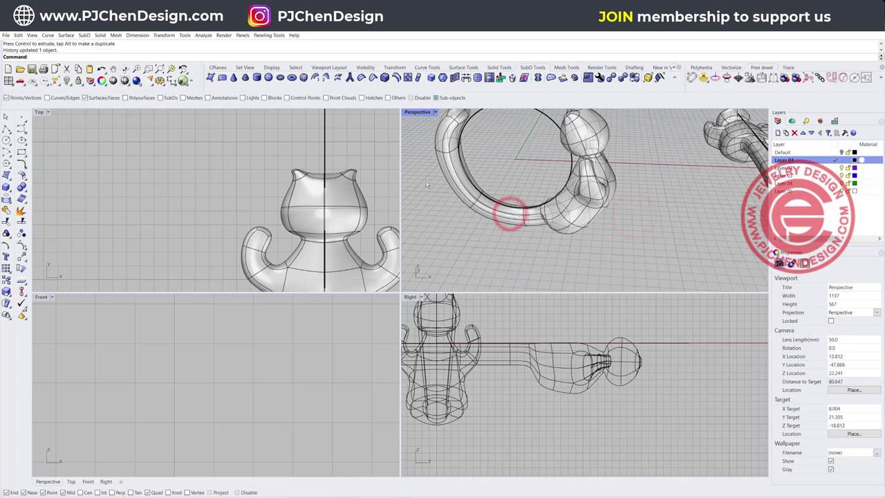
left_click(436, 98)
left_click(509, 225)
scroll(205, 344, "down", 15)
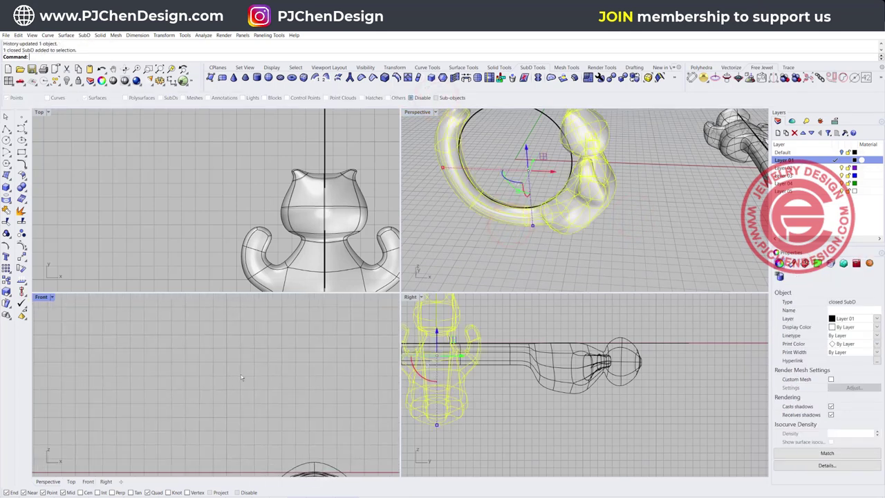
right_click_drag(215, 384, 249, 374)
scroll(202, 392, "up", 8)
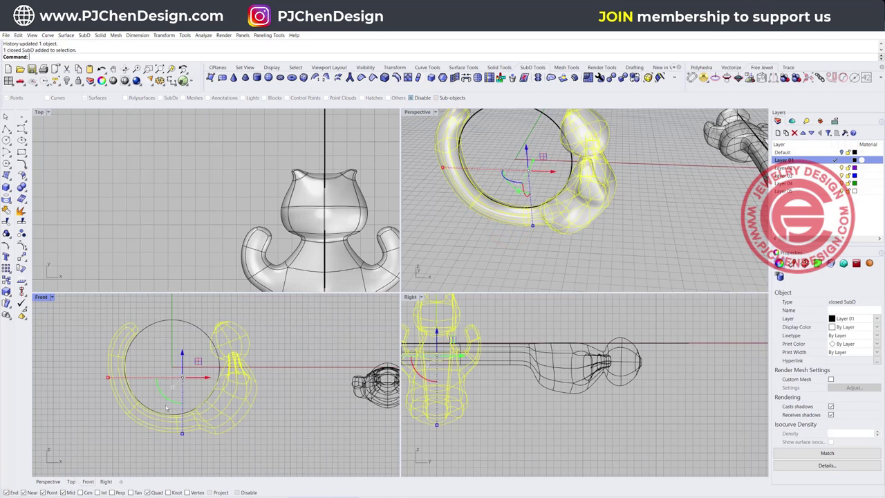
key("ctrl+z")
Rotate the flowed cat ring counterclockwise about the origin 0 in the Front view, bringing the head closer to the circle's top.
left_click(21, 268)
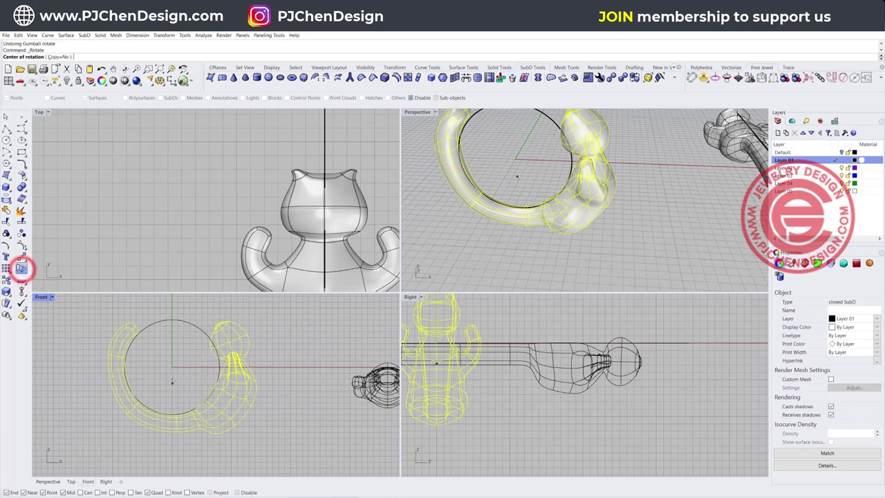
type("0")
key("Return")
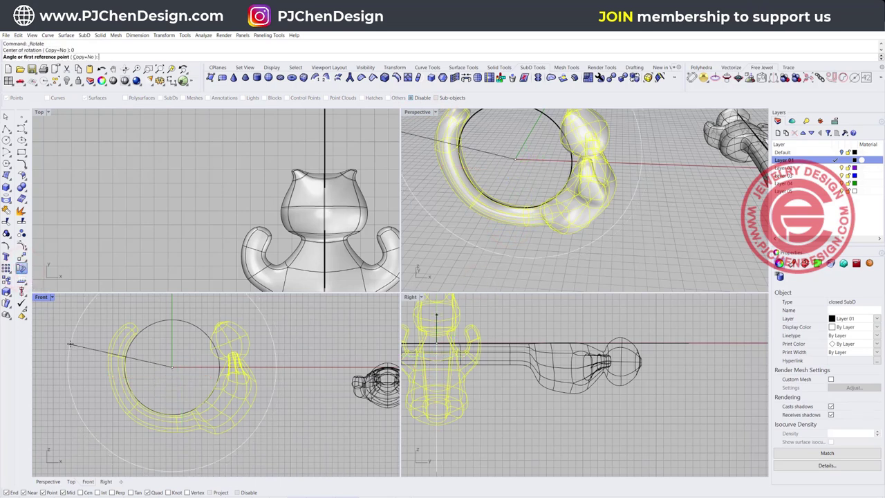
left_click(69, 343)
left_click(69, 400)
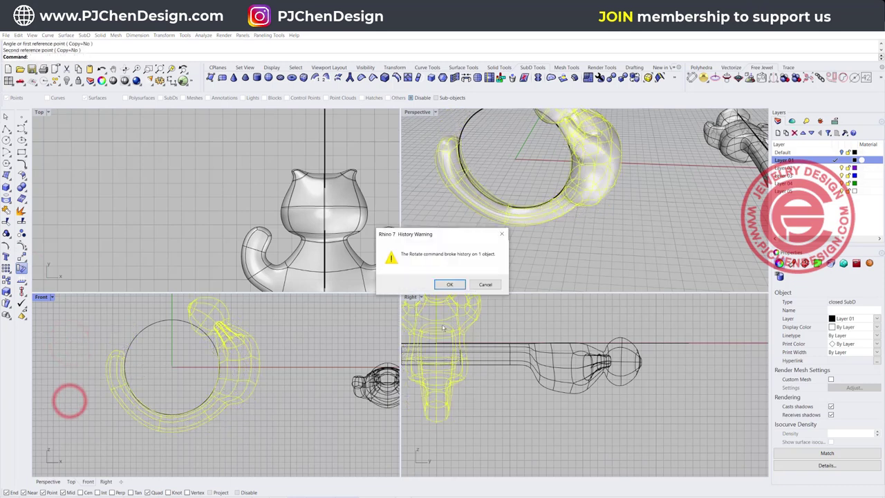
left_click(452, 283)
left_click(283, 325)
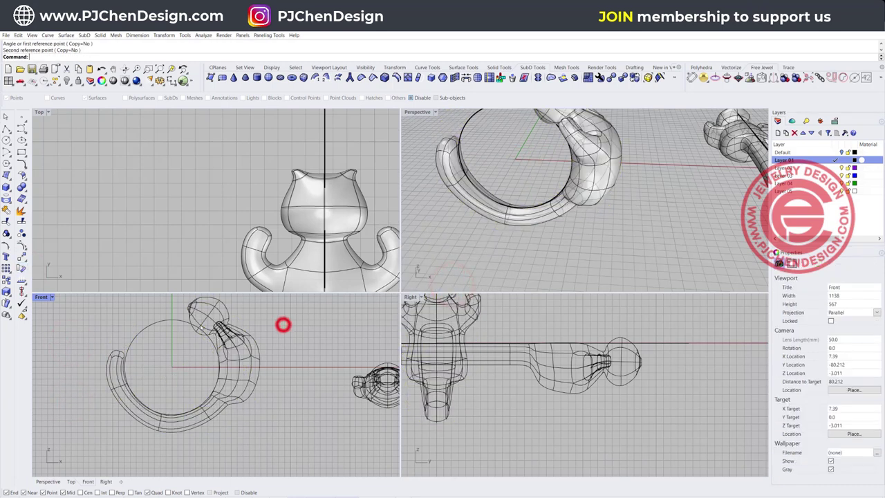
Enable sub-object vertex filtering and select the flowed cat ring's head vertices in the Top view.
scroll(283, 322, "up", 3)
scroll(283, 257, "down", 7)
scroll(174, 191, "down", 6)
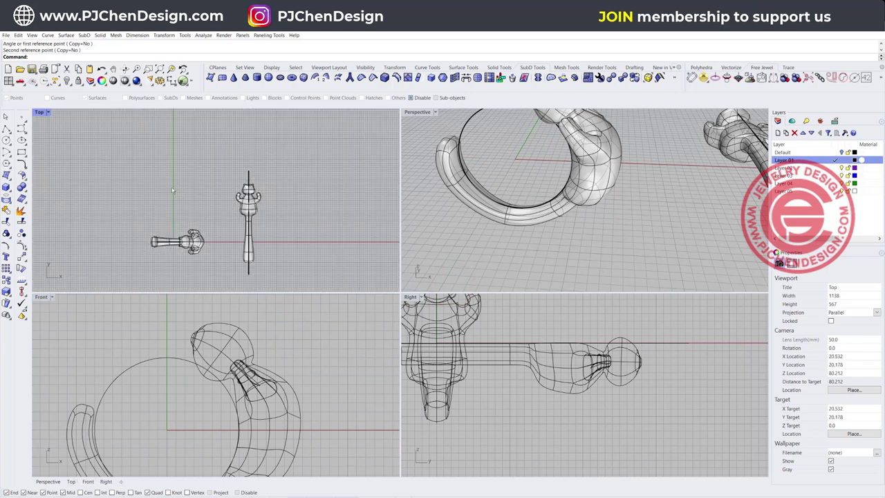
scroll(179, 248, "up", 10)
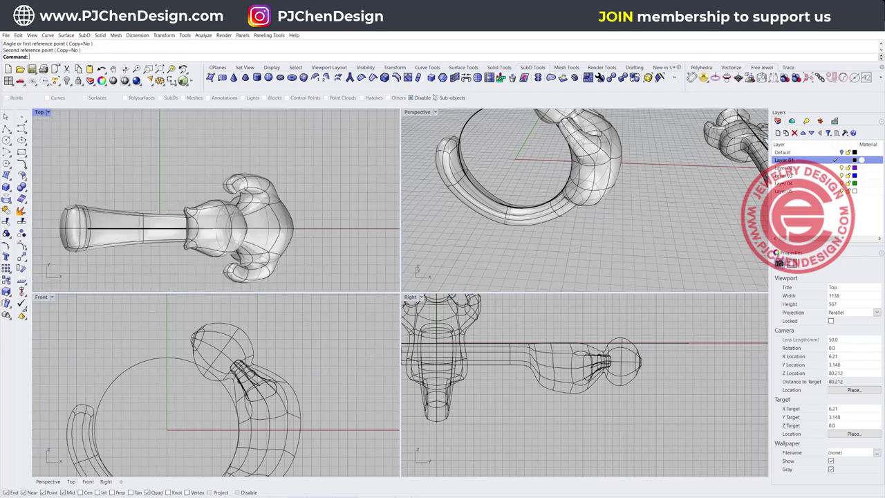
left_click(412, 98)
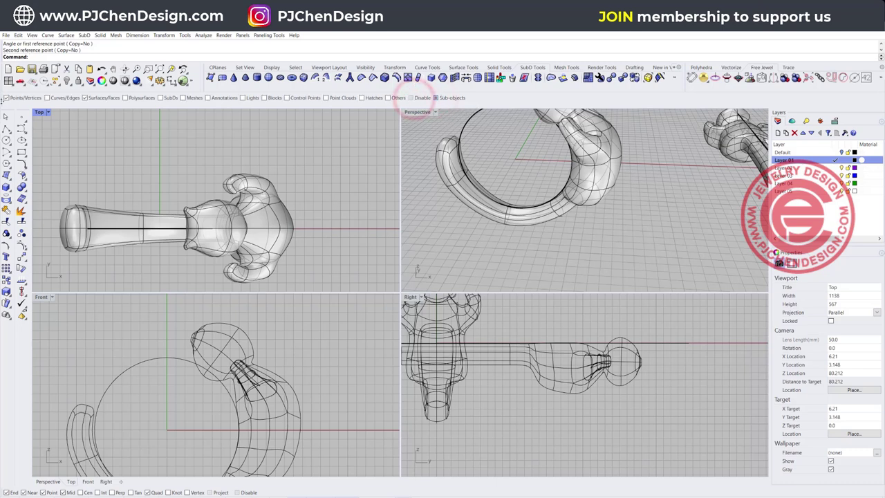
mouse_move(188, 199)
left_mouse_down()
mouse_move(228, 256)
mouse_move(250, 263)
left_mouse_up()
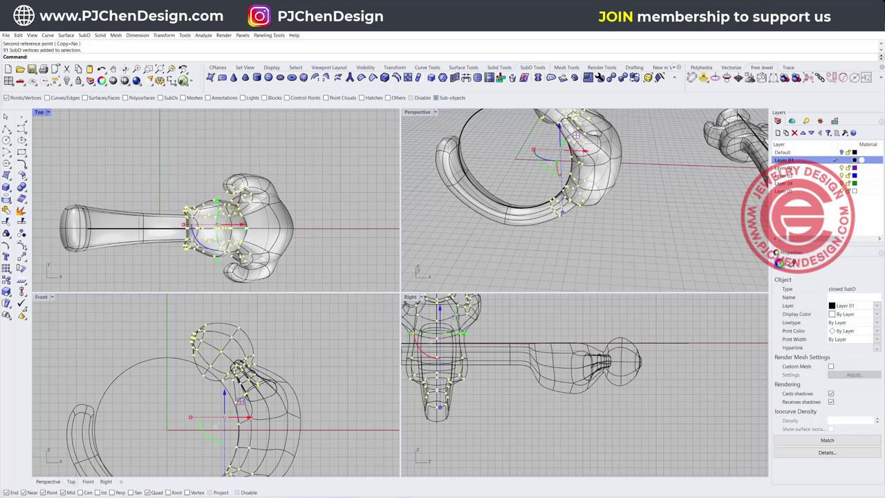
Remove the body, neck and ring band vertices from the selection in the Front and Top views, keeping only the head's vertices.
scroll(226, 403, "down", 2)
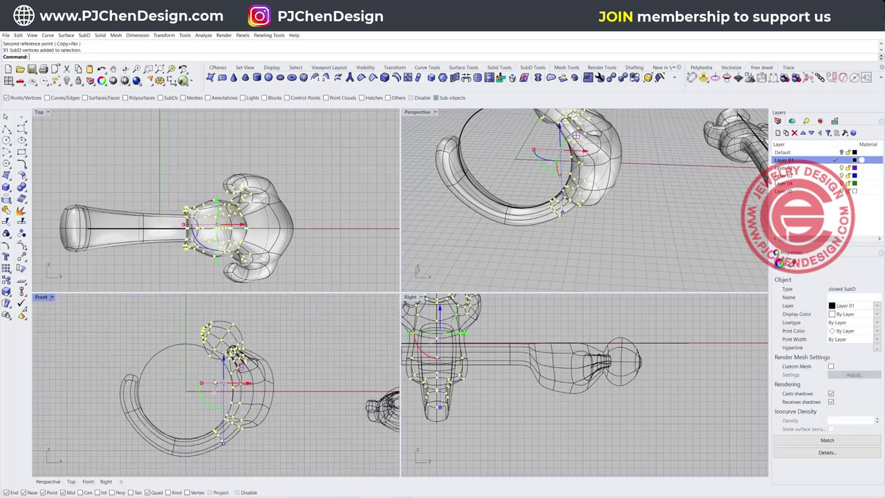
left_click_drag(275, 465, 173, 386, "ctrl")
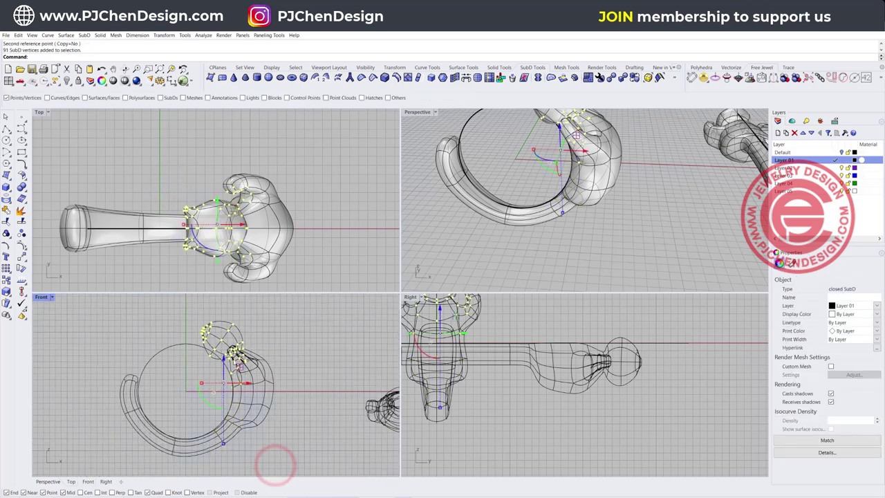
scroll(217, 386, "up", 6)
left_click_drag(226, 339, 228, 340, "ctrl")
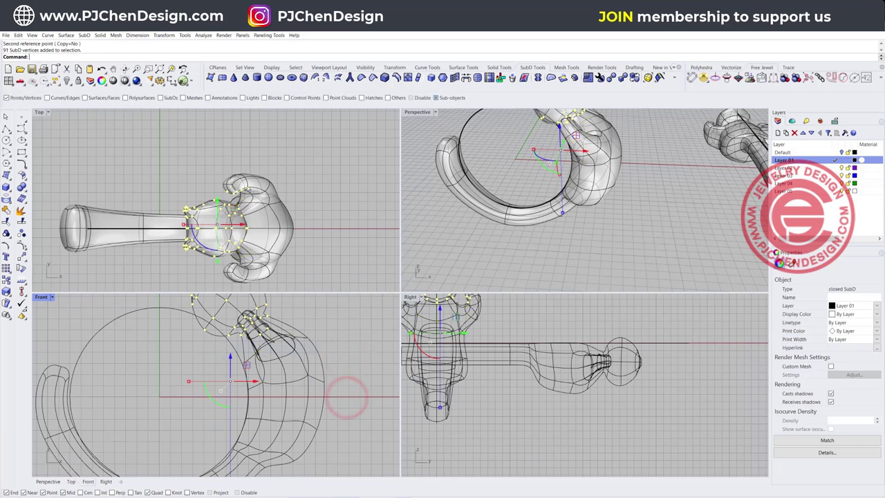
scroll(243, 196, "up", 2)
left_click_drag(368, 192, 220, 148, "ctrl")
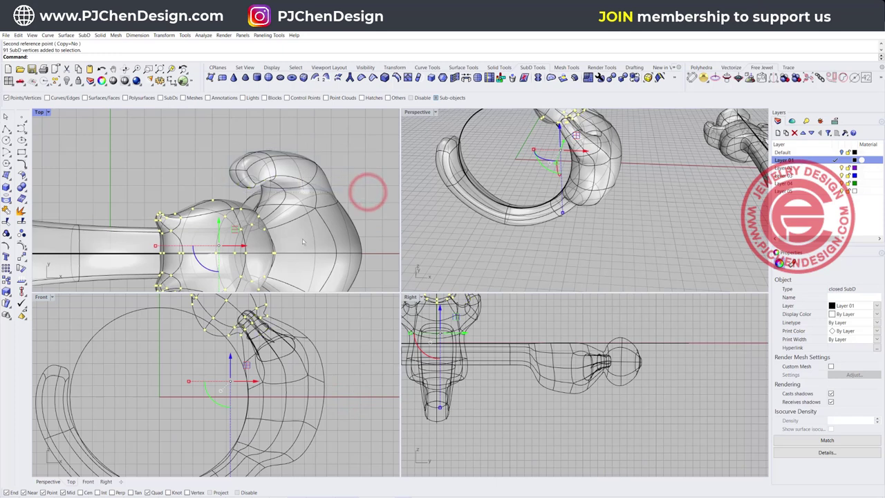
scroll(277, 174, "up", 10)
scroll(271, 173, "down", 12)
right_click_drag(242, 340, 237, 392)
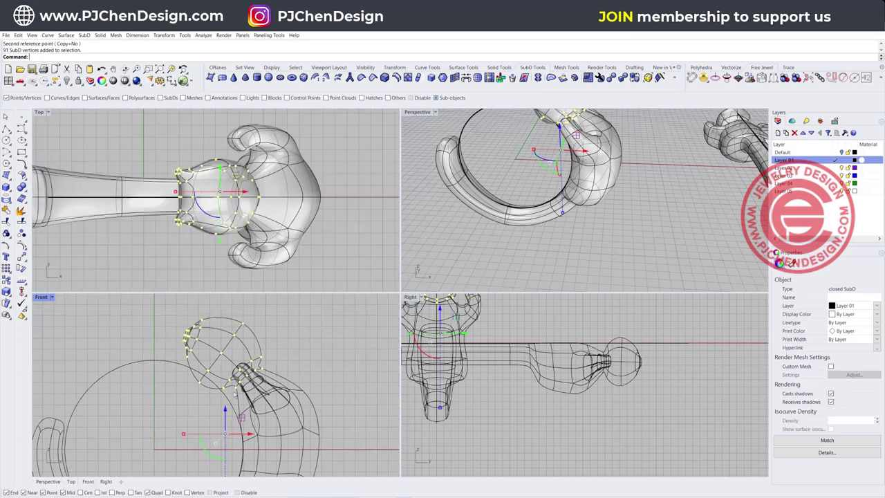
Rotate the cat's head clockwise in the Front view so it sits more upright above the neck, and clear the selection.
mouse_move(206, 447)
left_mouse_down()
mouse_move(197, 450)
mouse_move(203, 440)
left_mouse_up()
left_click_drag(201, 369, 251, 330)
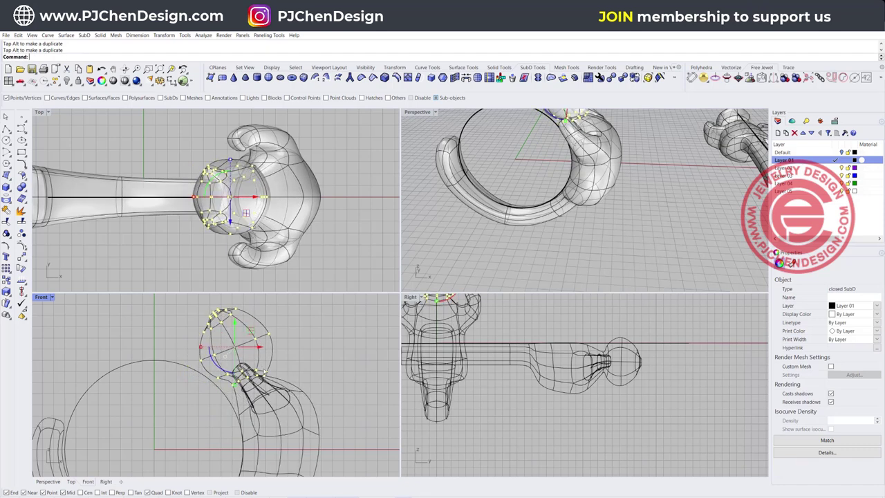
left_click(342, 374)
Examine the flowed cat ring's head, body and tail from several sides in a maximized Perspective view.
scroll(543, 187, "down", 10)
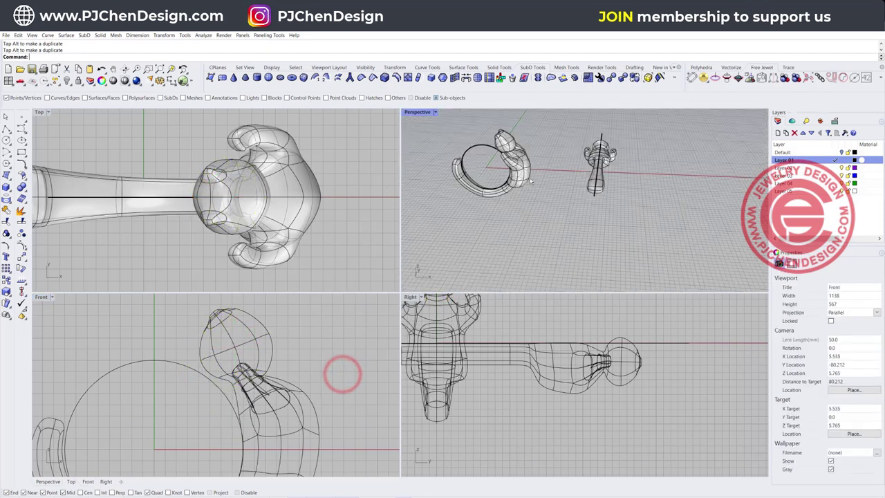
scroll(541, 156, "up", 10)
right_click_drag(518, 186, 473, 122)
double_click(417, 112)
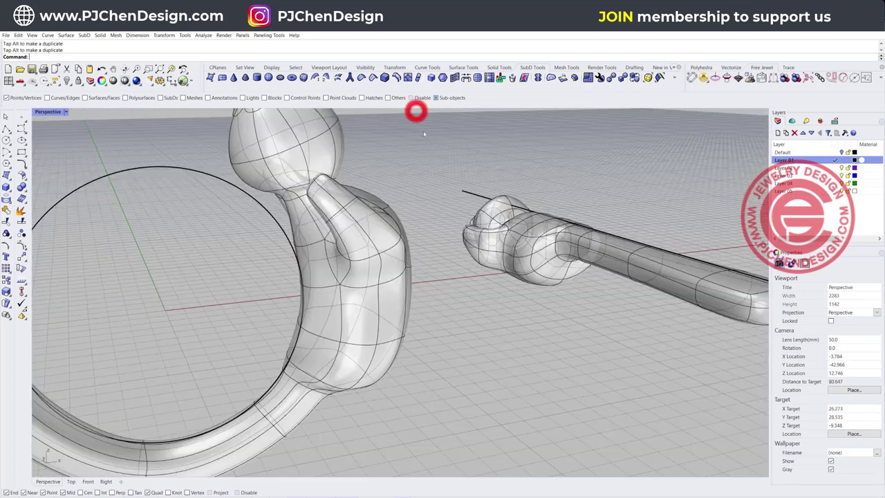
scroll(417, 113, "down", 4)
right_click_drag(488, 187, 249, 240)
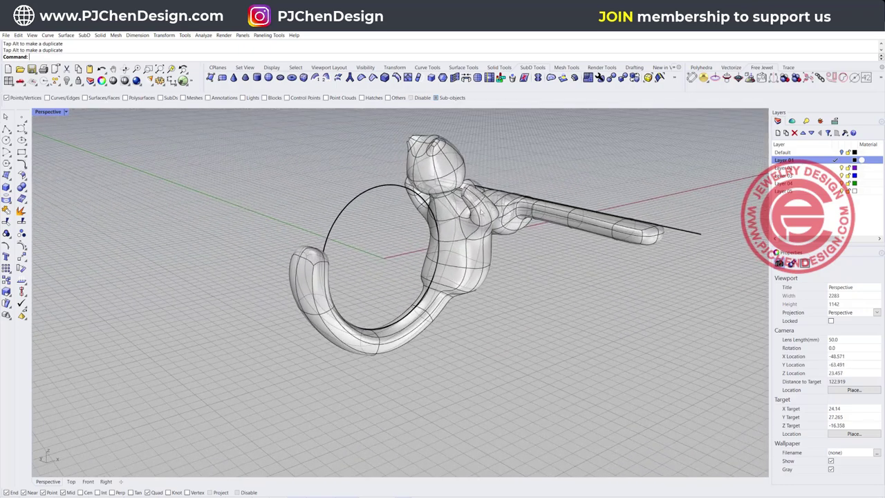
scroll(399, 216, "down", 4)
right_click_drag(399, 217, 414, 276)
scroll(446, 182, "up", 8)
right_click_drag(448, 183, 346, 202)
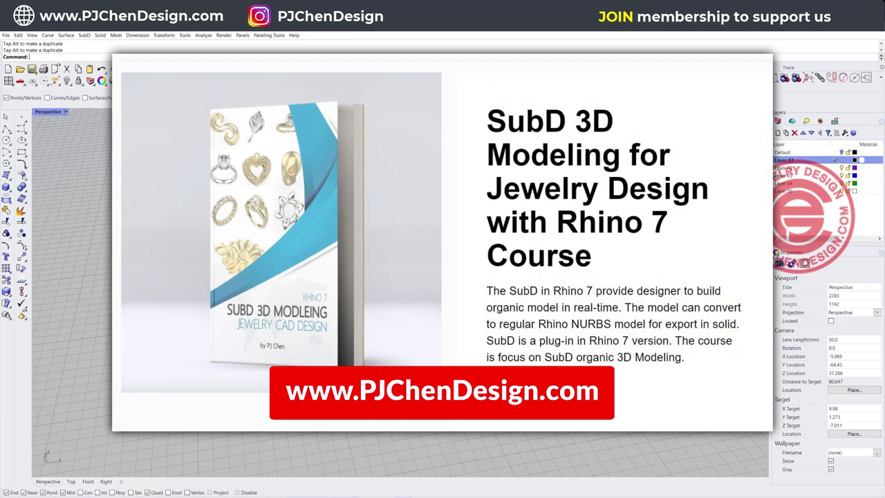
right_click_drag(415, 235, 471, 250)
right_click_drag(415, 242, 325, 188)
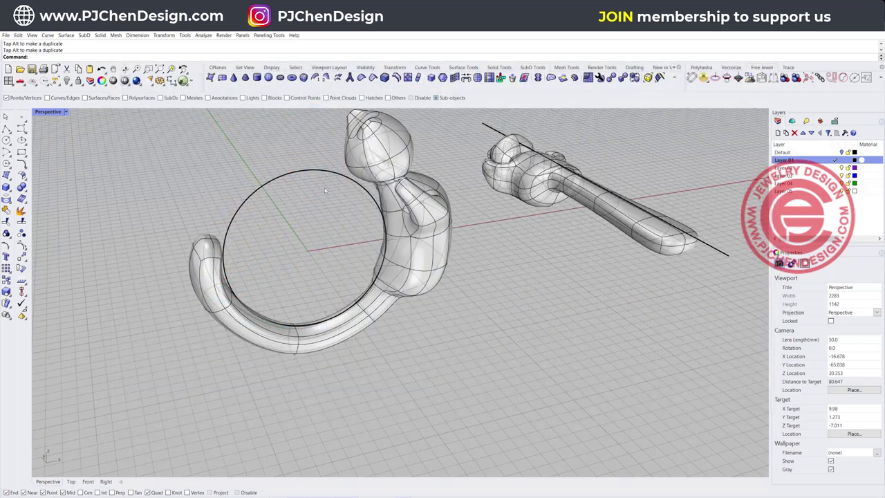